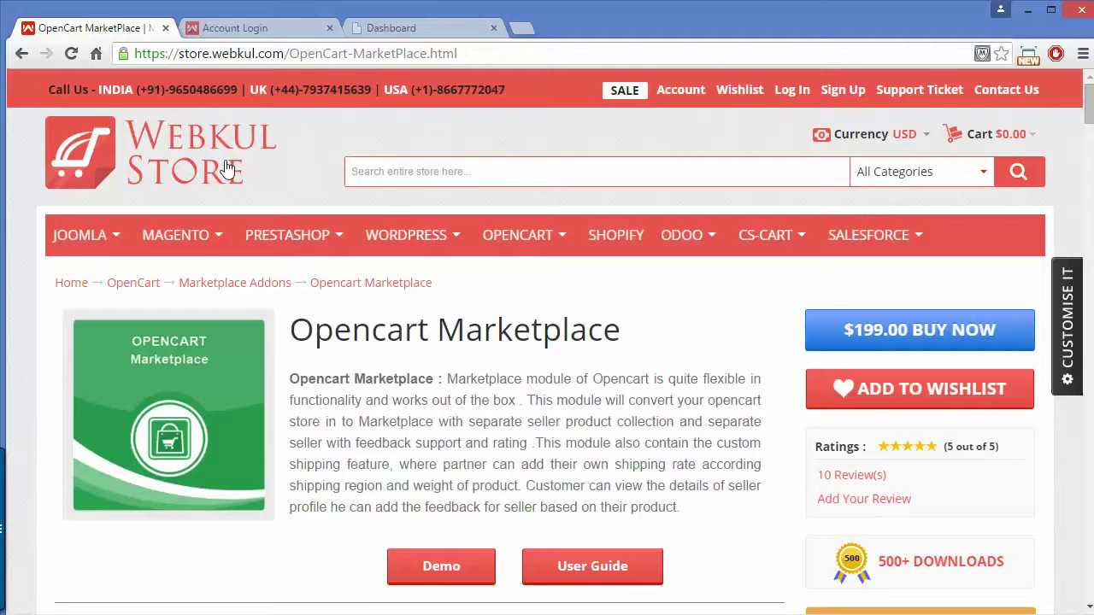
# Step: Open the new customer registration form and fill in the first name, last name, e-mail and telephone fields
pyautogui.click(238, 34)
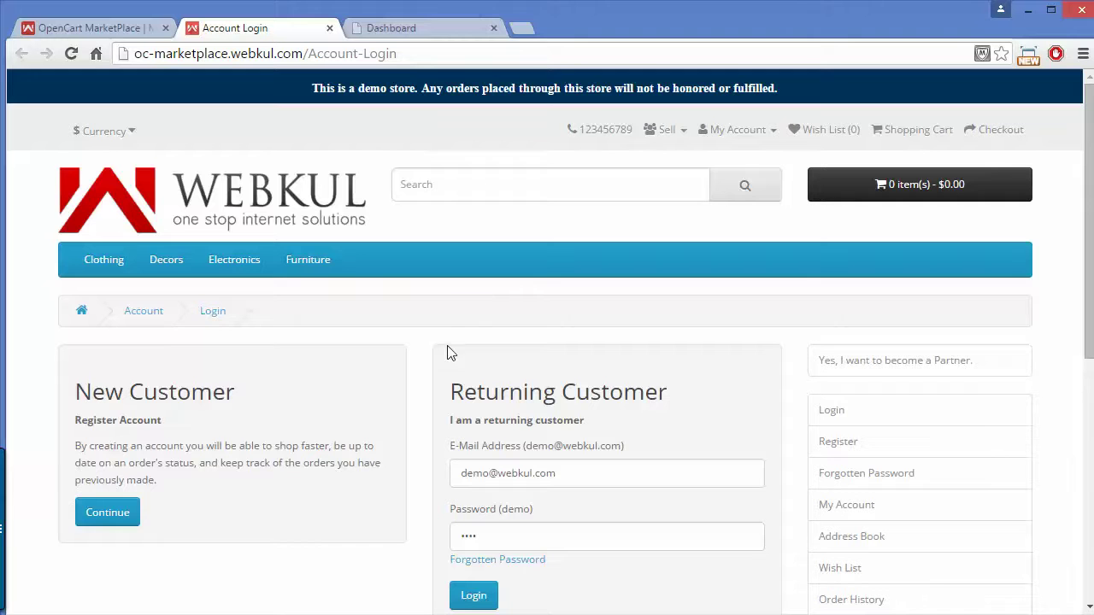
pyautogui.click(129, 519)
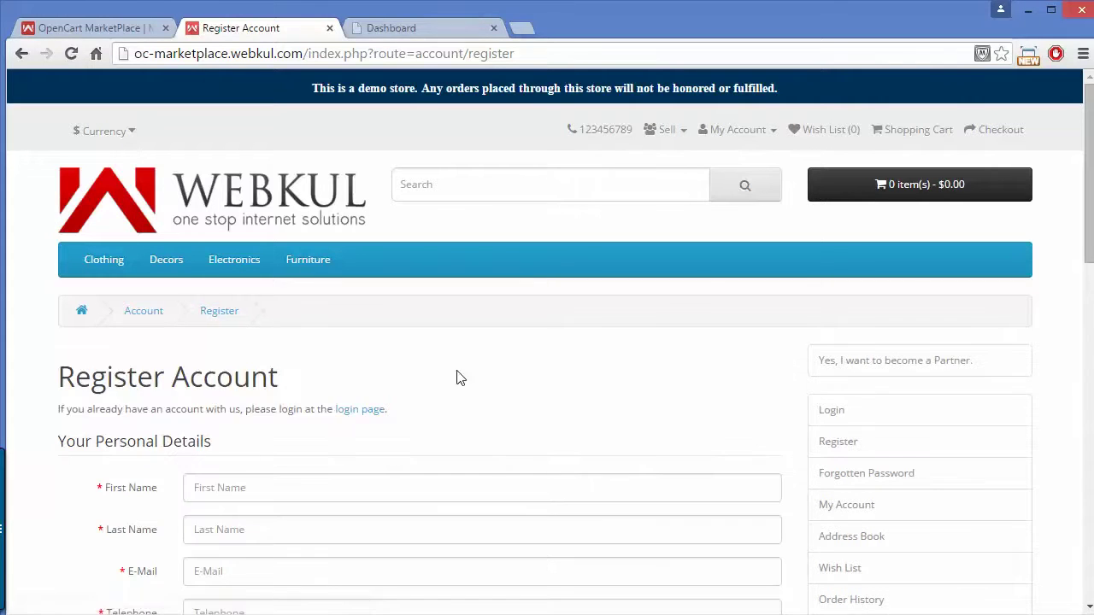
pyautogui.moveTo(1090, 137); pyautogui.dragTo(1091, 200)
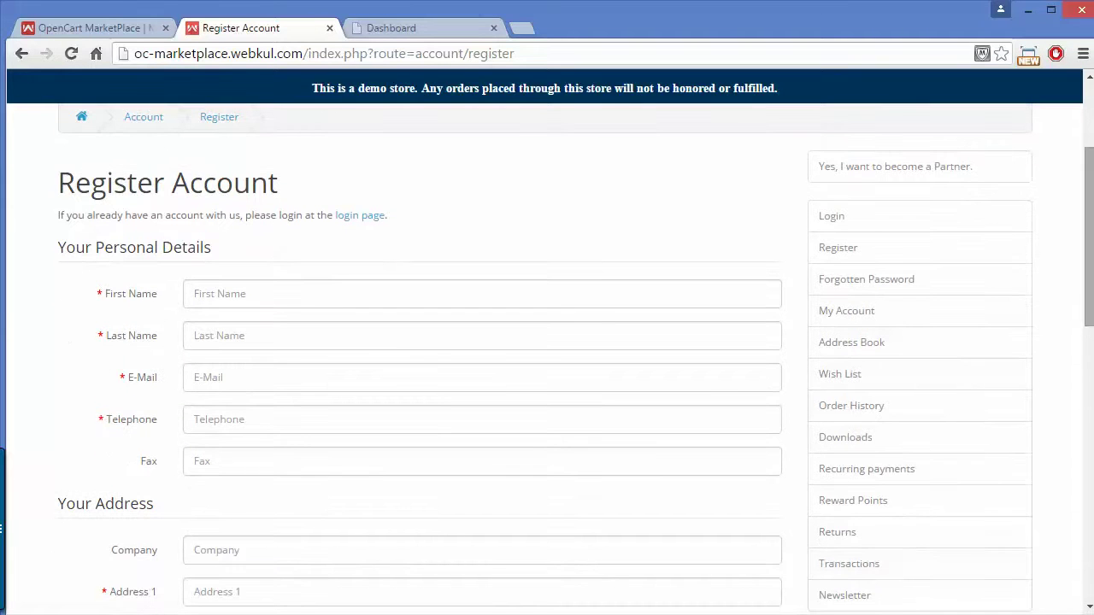
pyautogui.click(252, 294)
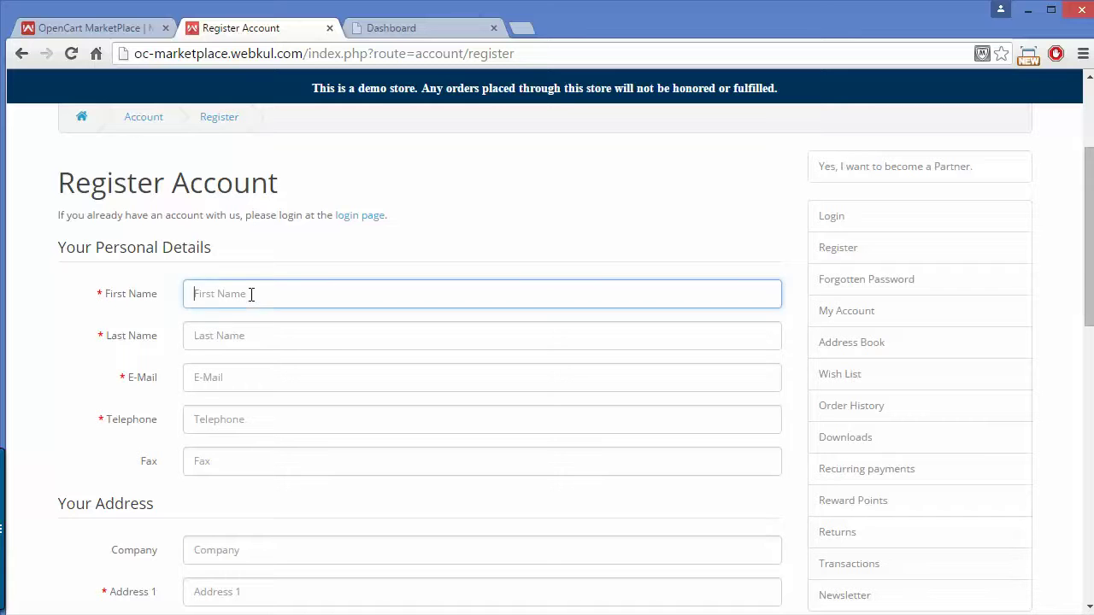
pyautogui.click(238, 337)
pyautogui.click(235, 377)
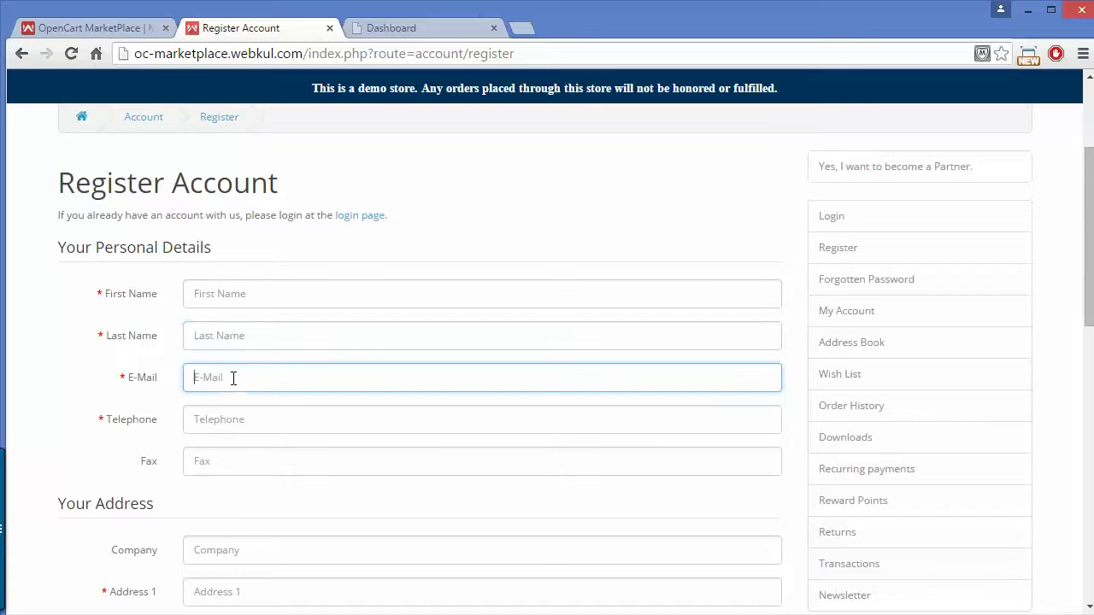
pyautogui.click(222, 419)
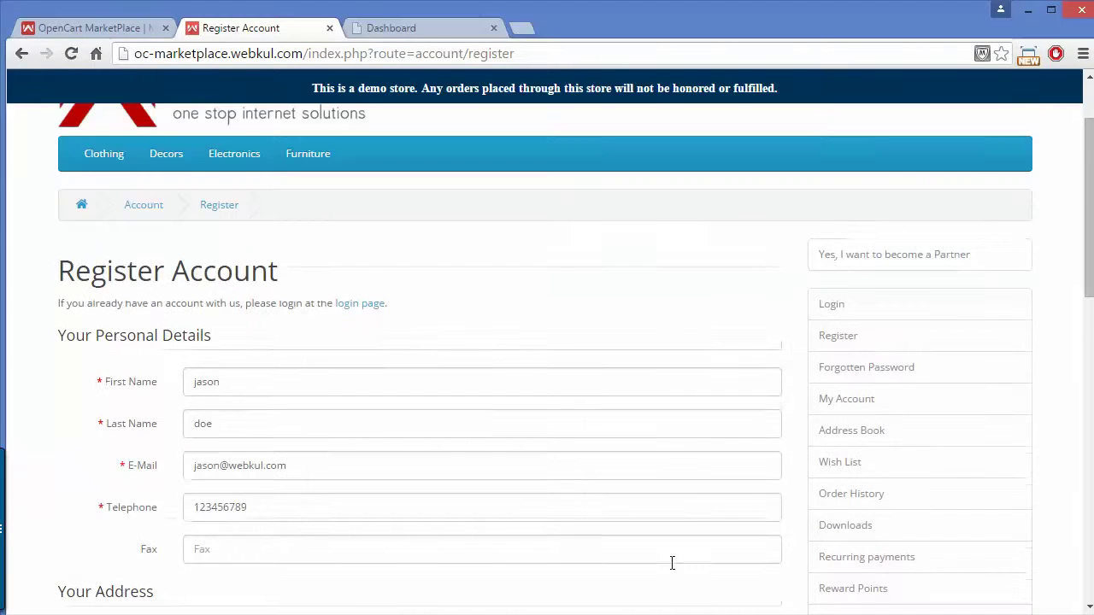
# Step: Choose Yes for becoming a partner and enter "jason store" as the company name
pyautogui.moveTo(1079, 183); pyautogui.dragTo(1069, 439)
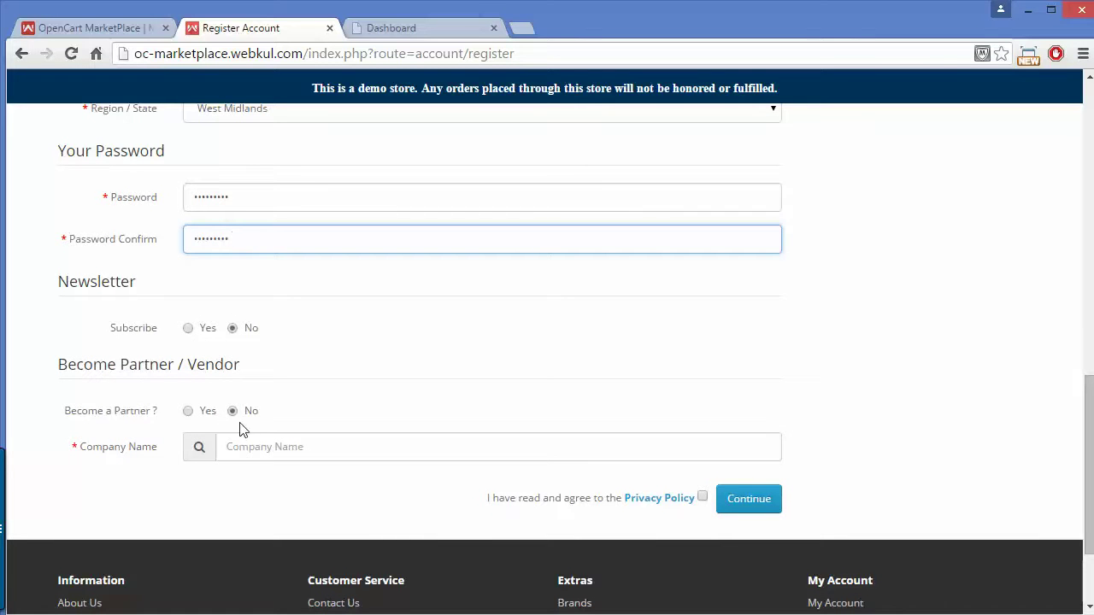
pyautogui.click(188, 411)
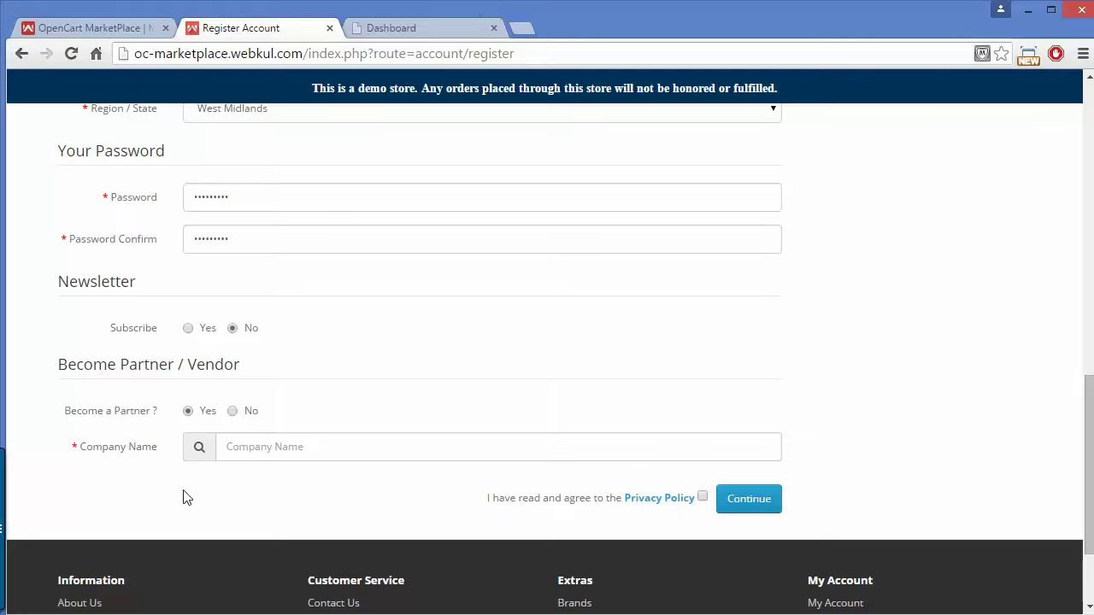
pyautogui.click(265, 442)
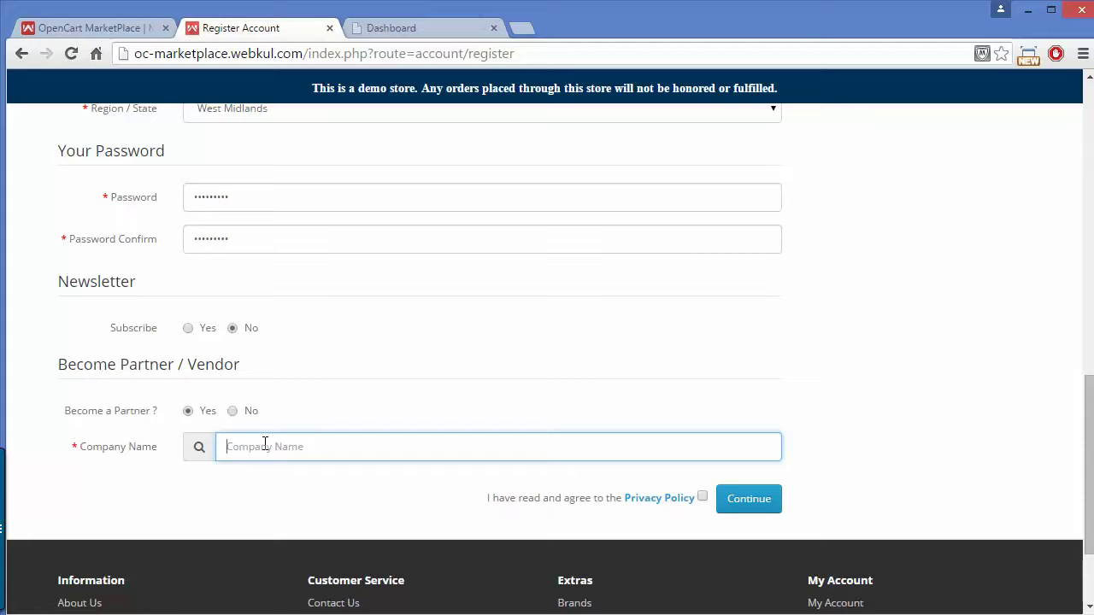
pyautogui.write('jason store')
# Step: Agree to the privacy policy and submit the registration, declining to save the password and closing the welcome popup
pyautogui.click(701, 497)
pyautogui.click(733, 504)
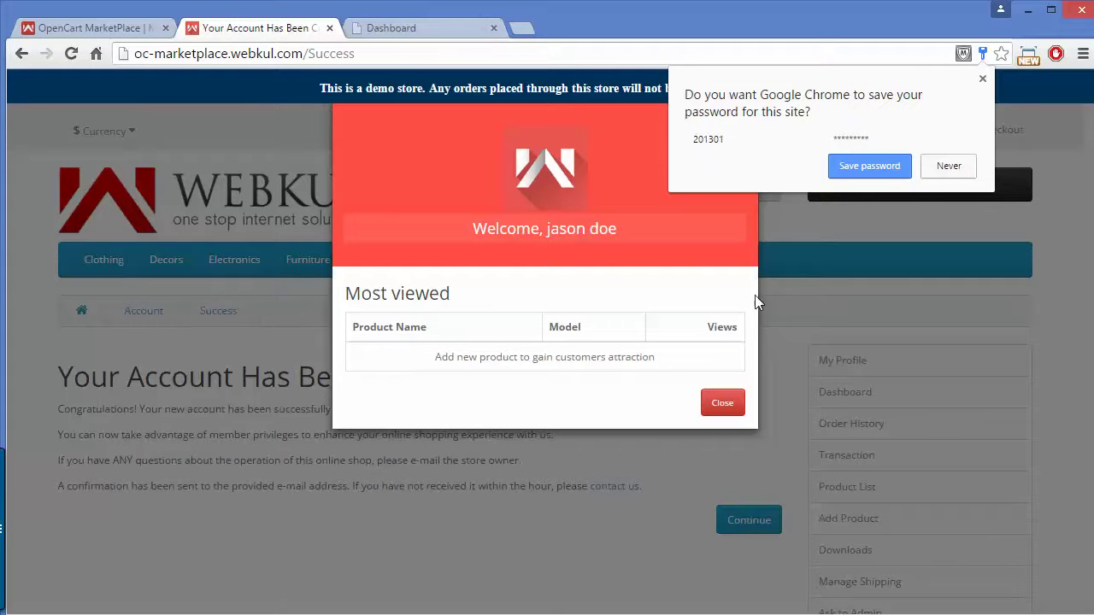
pyautogui.click(949, 168)
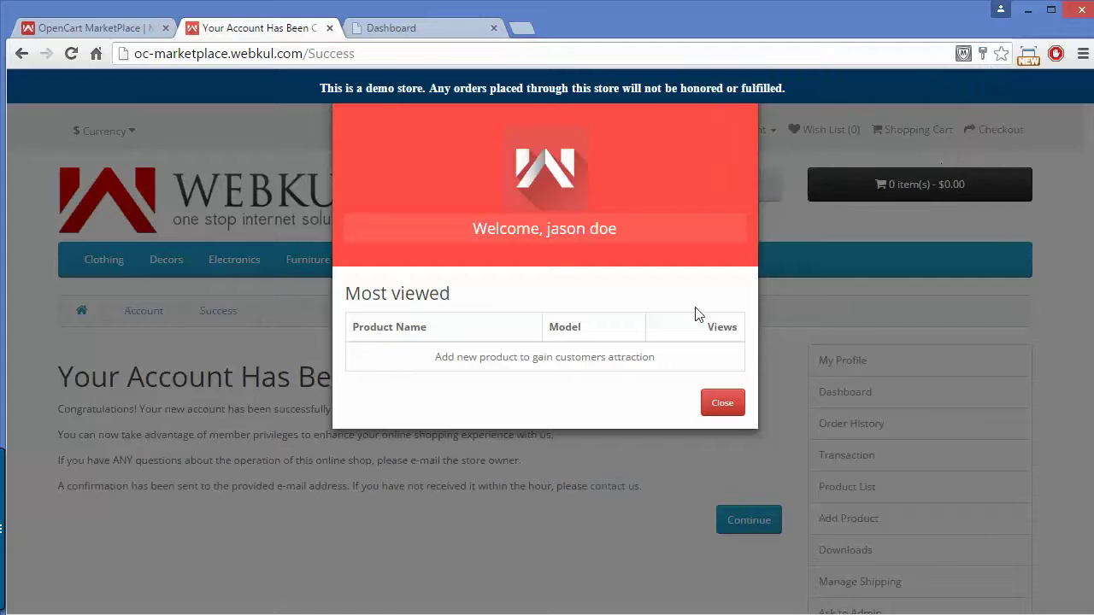
pyautogui.click(731, 416)
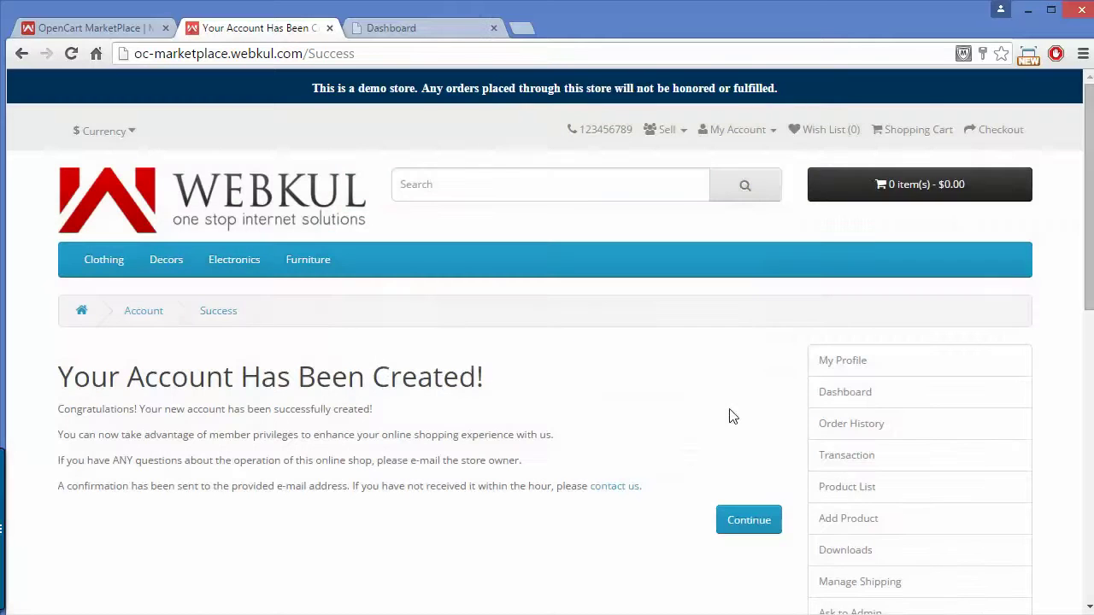
# Step: View the new account's seller menu and My Profile page, and return to the account creation page
pyautogui.moveTo(1090, 156); pyautogui.dragTo(1090, 371)
pyautogui.scroll(5, 981, 561)
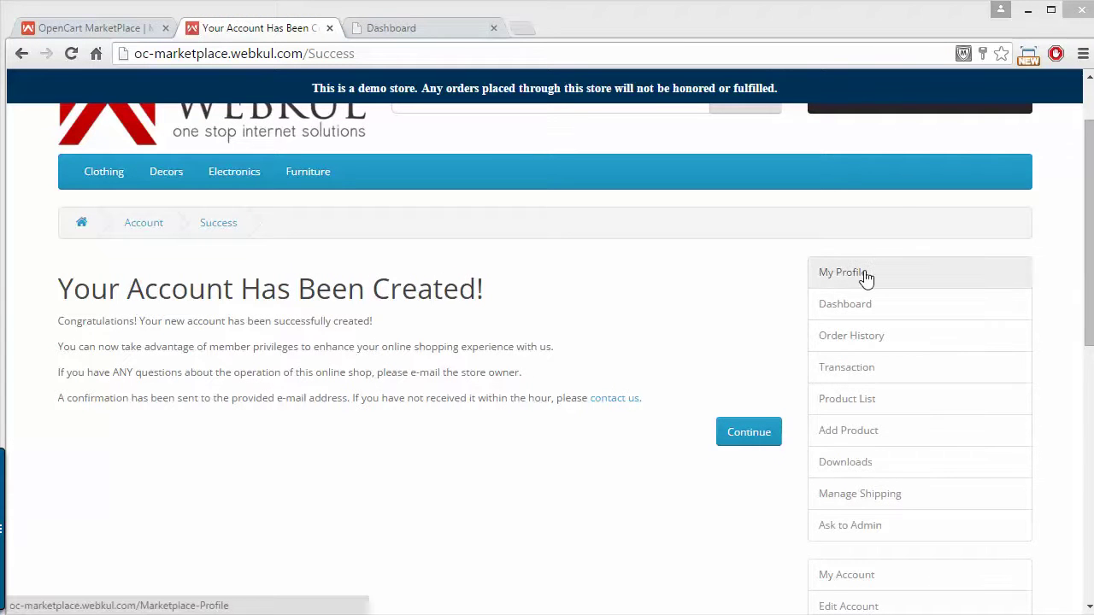
pyautogui.click(906, 273)
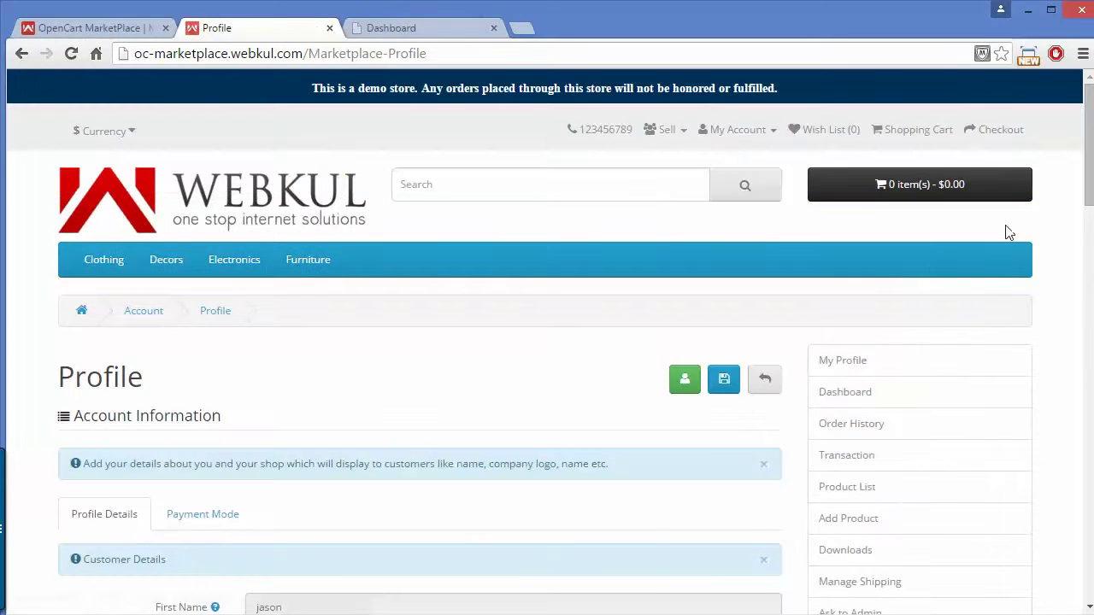
pyautogui.moveTo(1088, 145); pyautogui.dragTo(1065, 127)
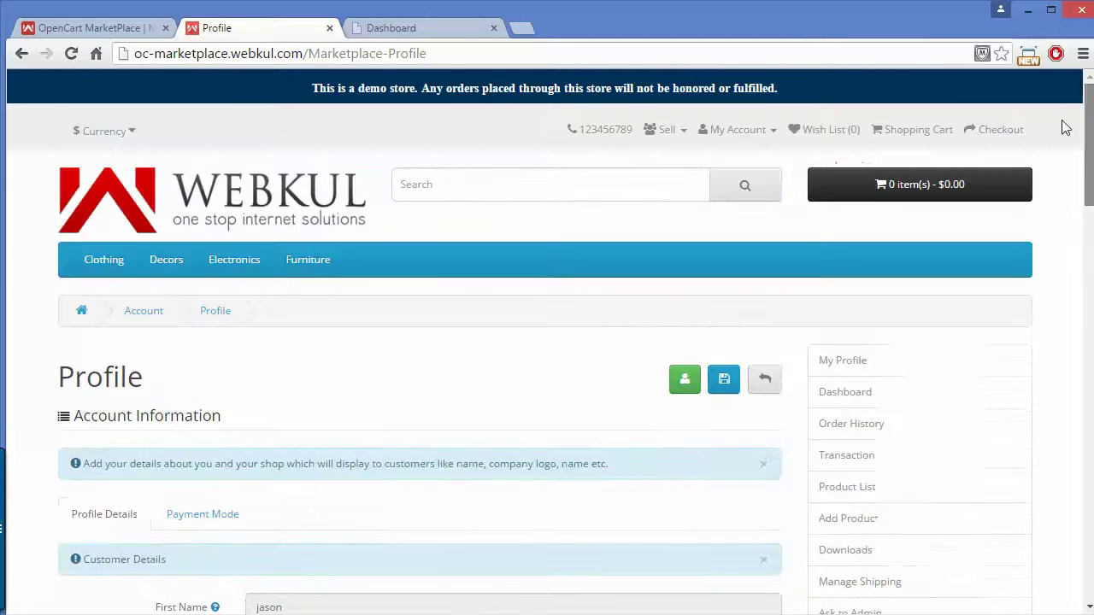
pyautogui.click(22, 54)
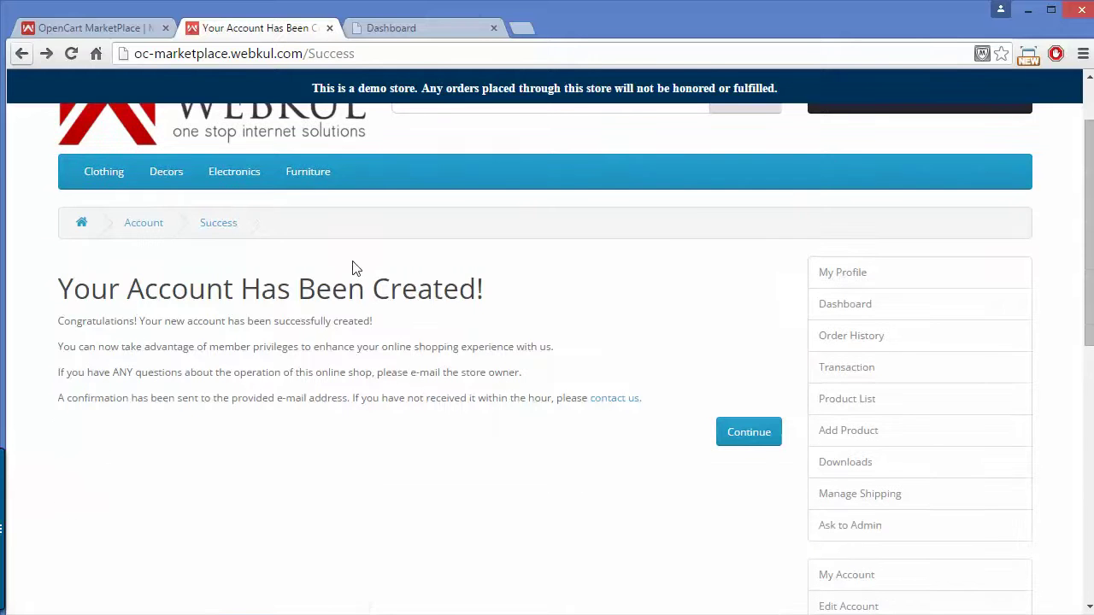
# Step: Continue to the account page, dismiss its welcome popup and open My Profile
pyautogui.moveTo(1090, 205); pyautogui.dragTo(1090, 157)
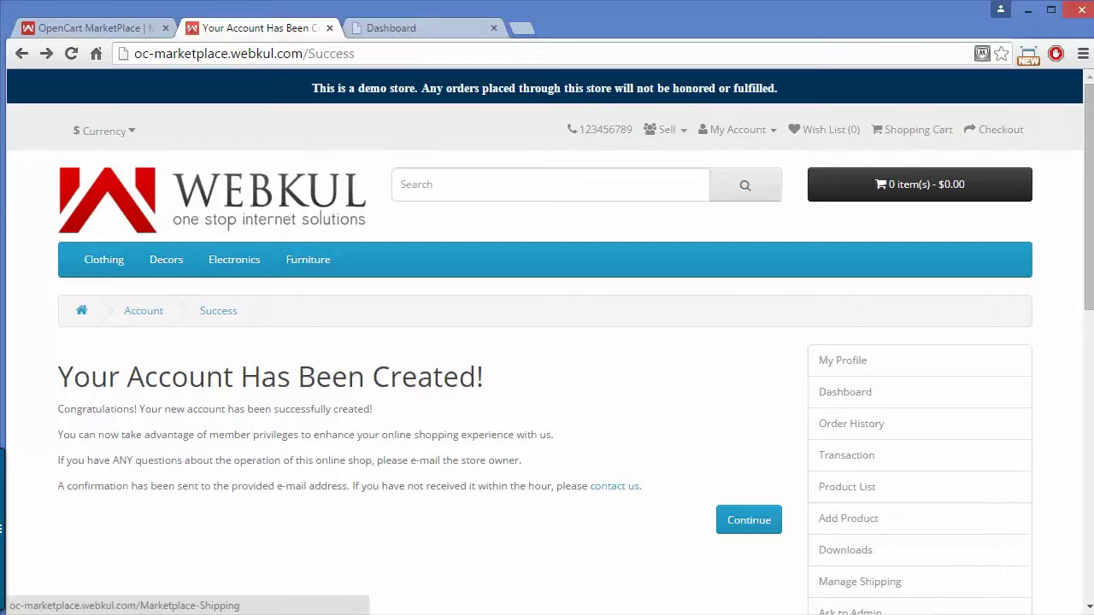
pyautogui.click(748, 519)
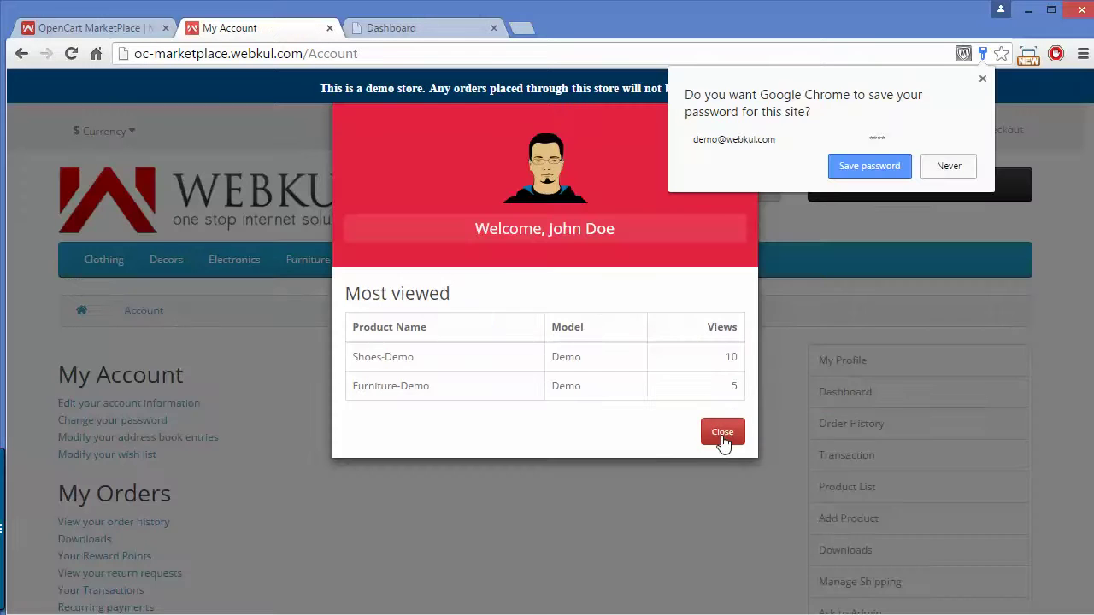
pyautogui.click(722, 437)
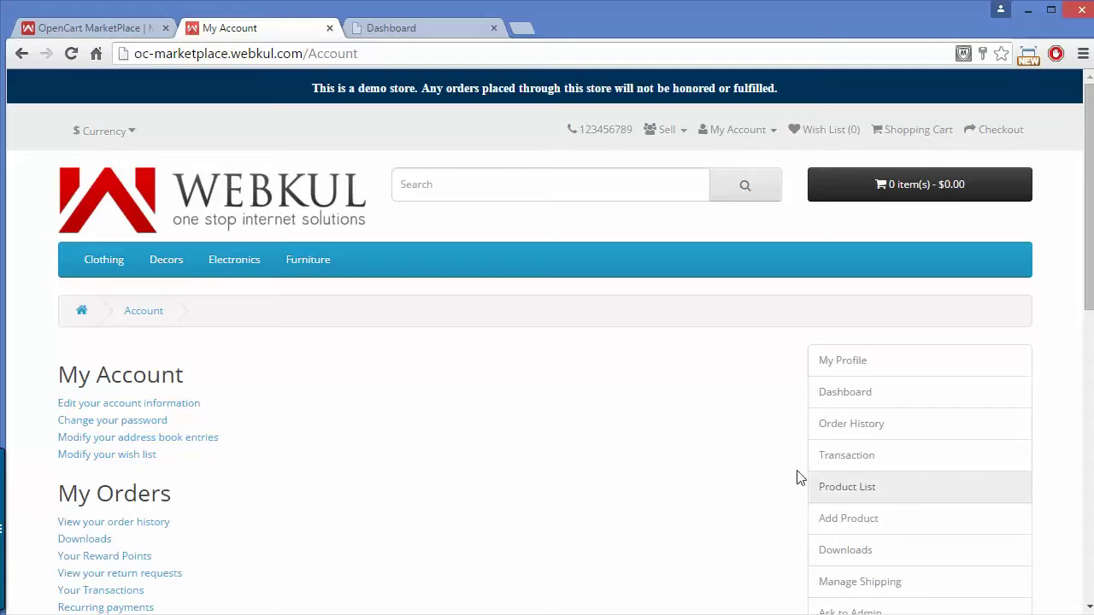
pyautogui.click(843, 376)
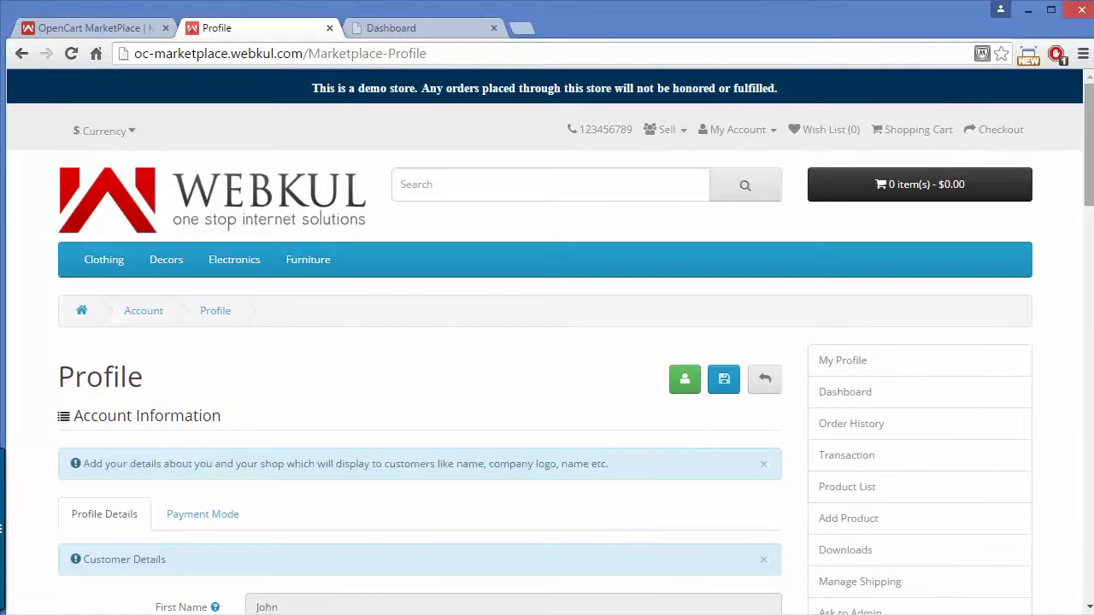
# Step: Examine the seller's profile details, from the customer fields, avatar and short profile to the company banner, logo and description
pyautogui.moveTo(1090, 133); pyautogui.dragTo(1090, 222)
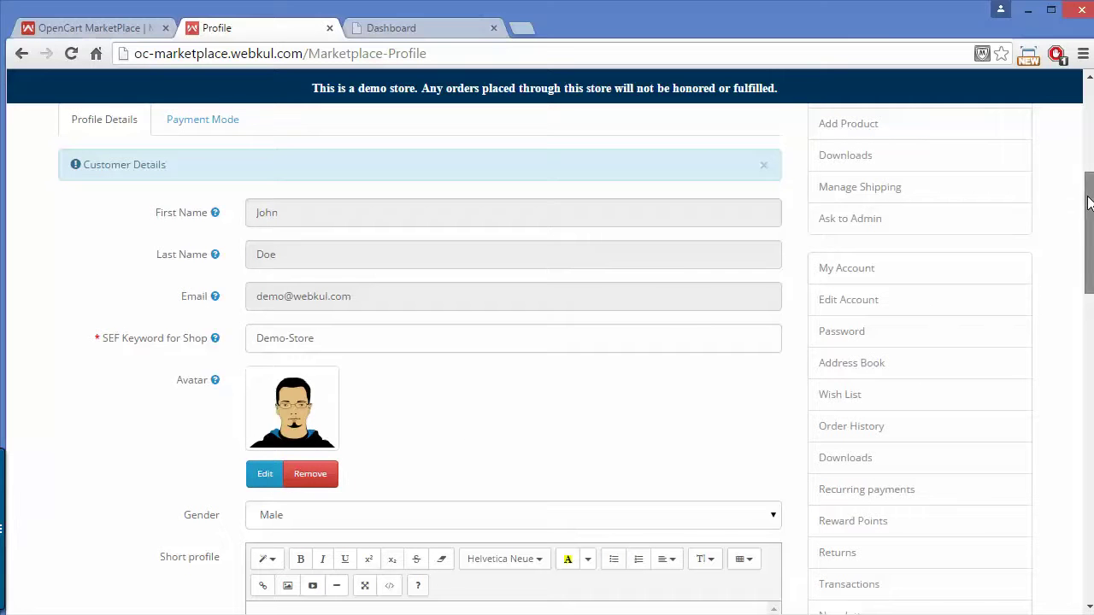
pyautogui.moveTo(1089, 202); pyautogui.dragTo(1089, 272)
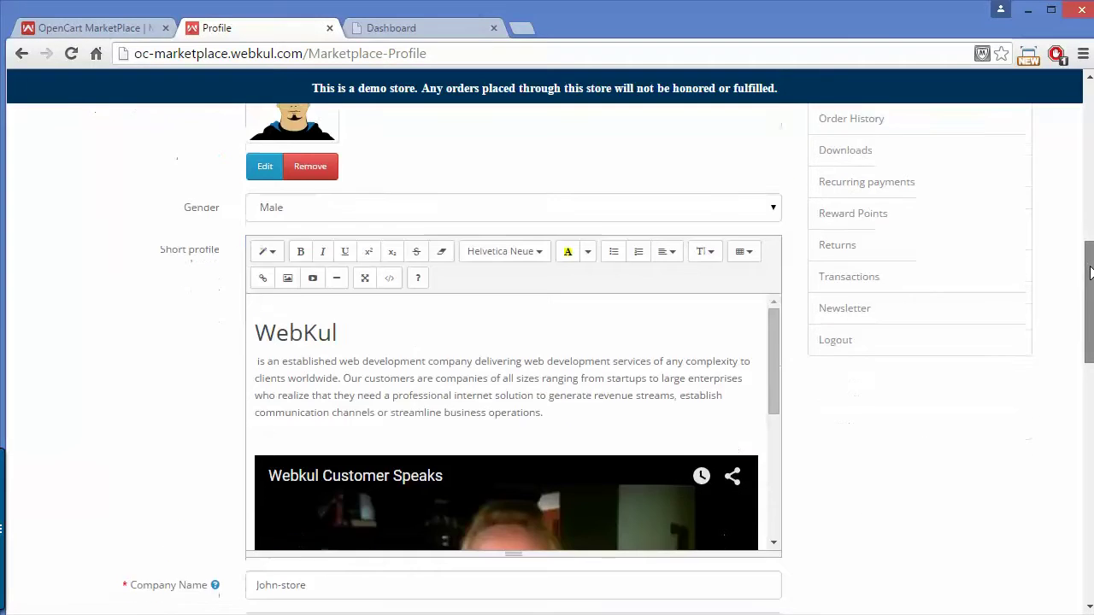
pyautogui.click(357, 209)
pyautogui.click(357, 210)
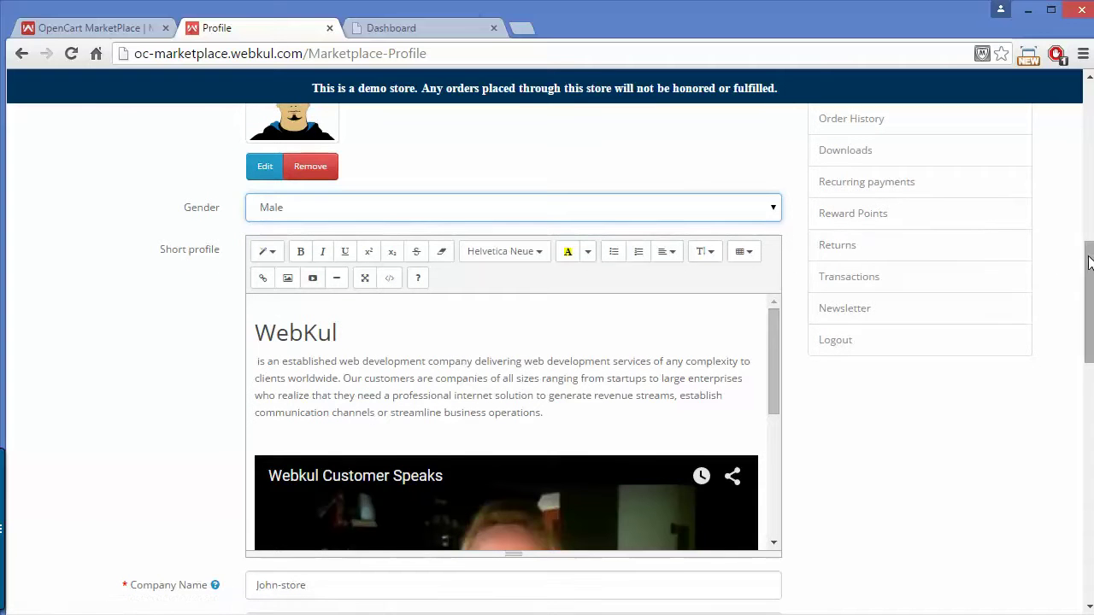
pyautogui.moveTo(1088, 262); pyautogui.dragTo(1089, 272)
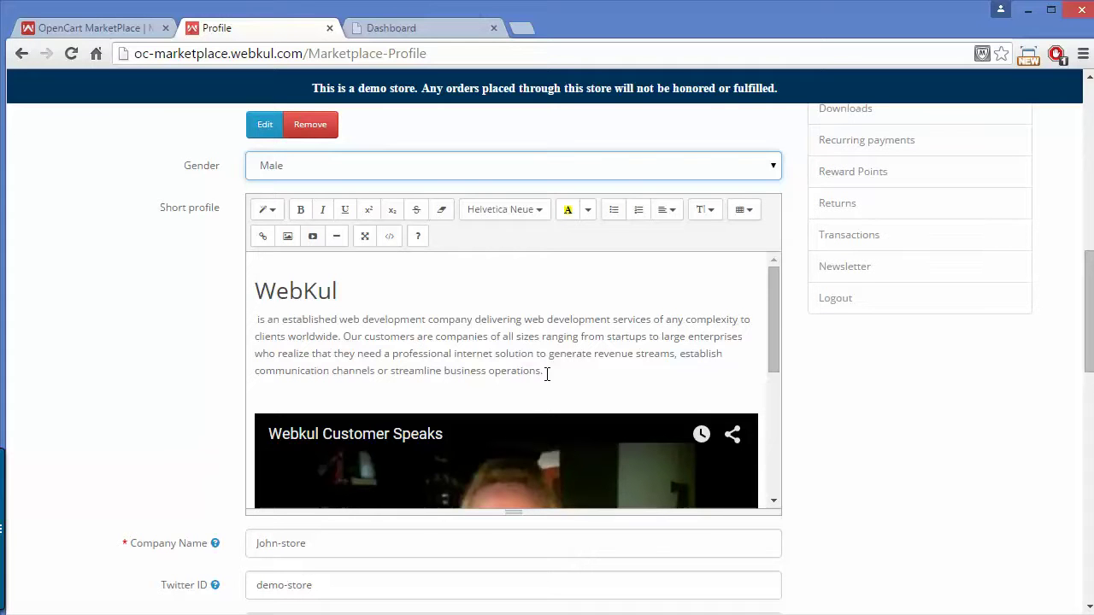
pyautogui.moveTo(774, 303); pyautogui.dragTo(766, 276)
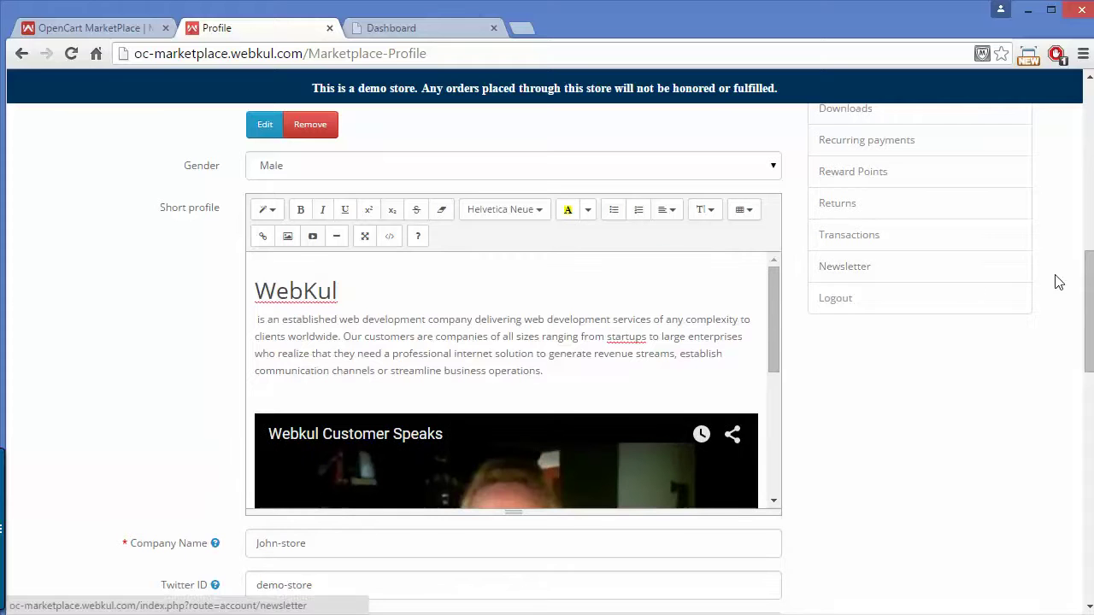
pyautogui.moveTo(1089, 307); pyautogui.dragTo(1089, 387)
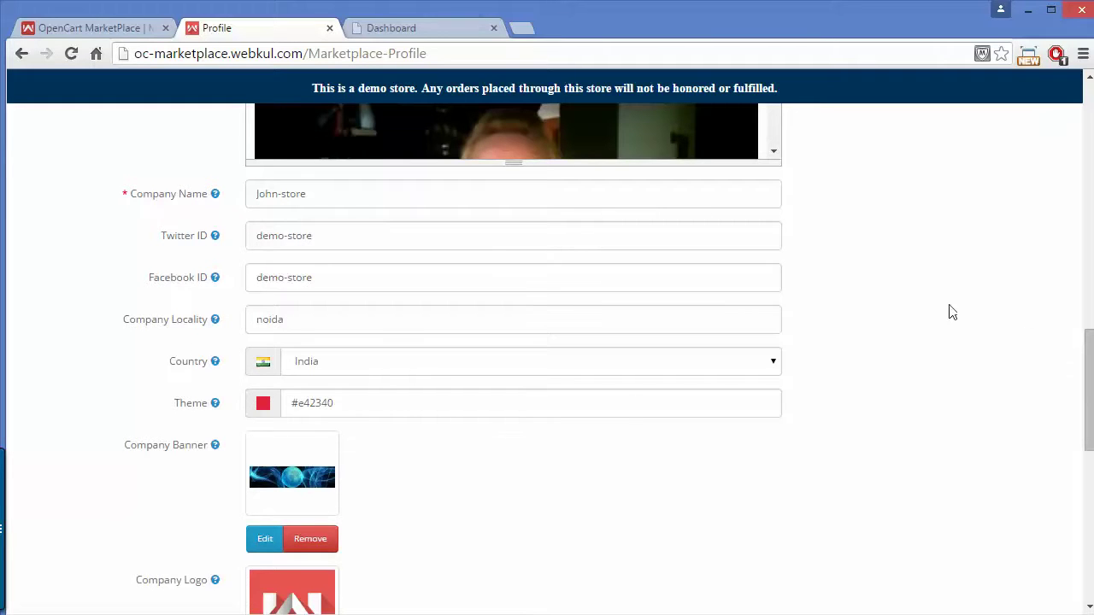
pyautogui.moveTo(1088, 346); pyautogui.dragTo(1090, 385)
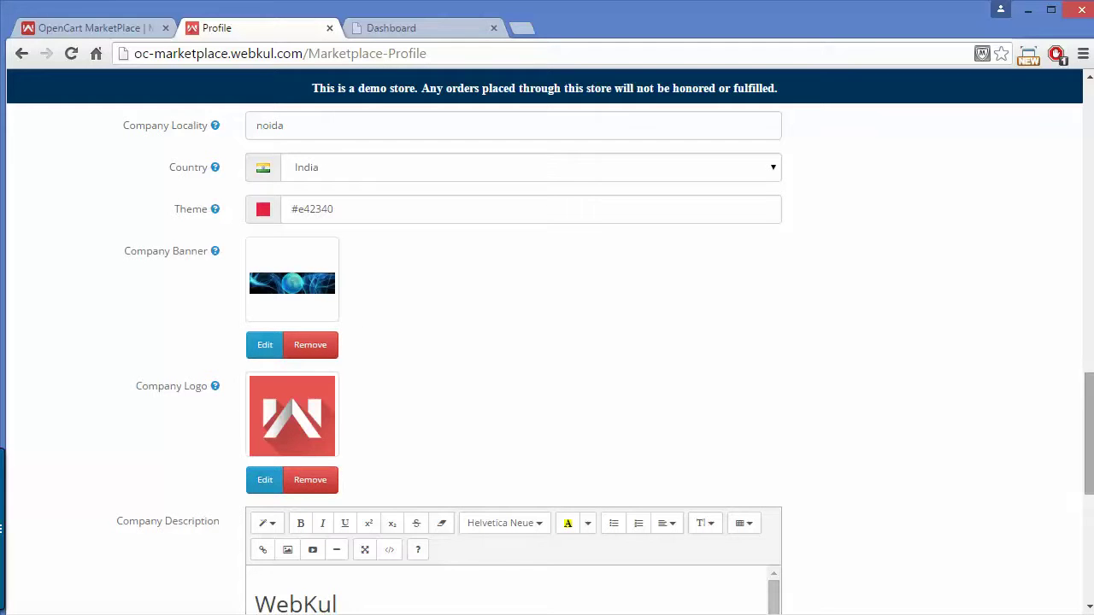
pyautogui.moveTo(1089, 399); pyautogui.dragTo(1089, 484)
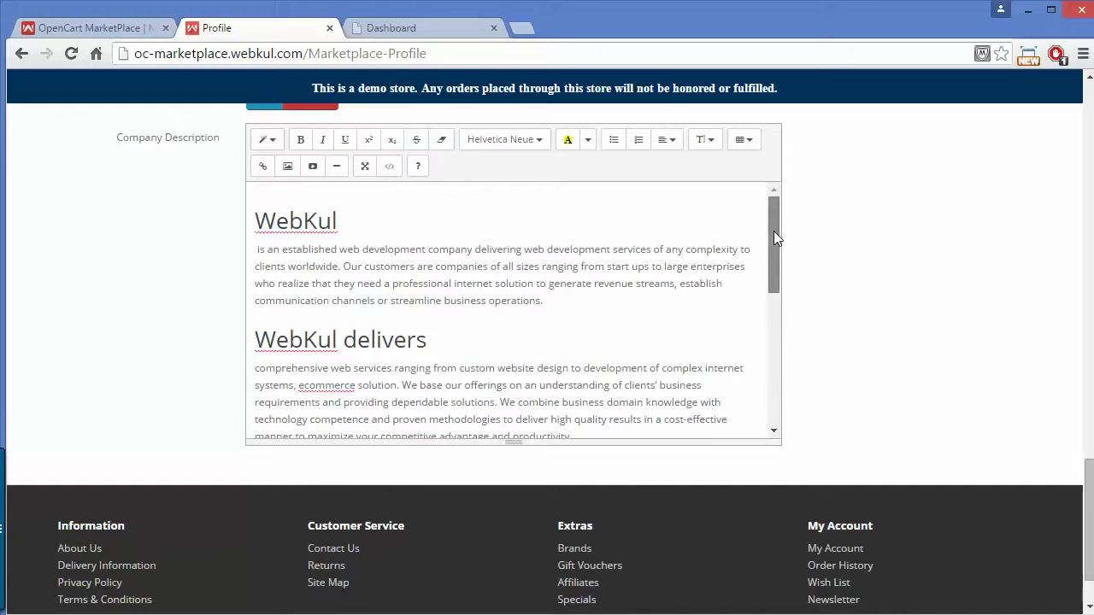
pyautogui.moveTo(773, 231)
pyautogui.mouseDown()
pyautogui.moveTo(778, 387)
pyautogui.moveTo(786, 228)
pyautogui.mouseUp()
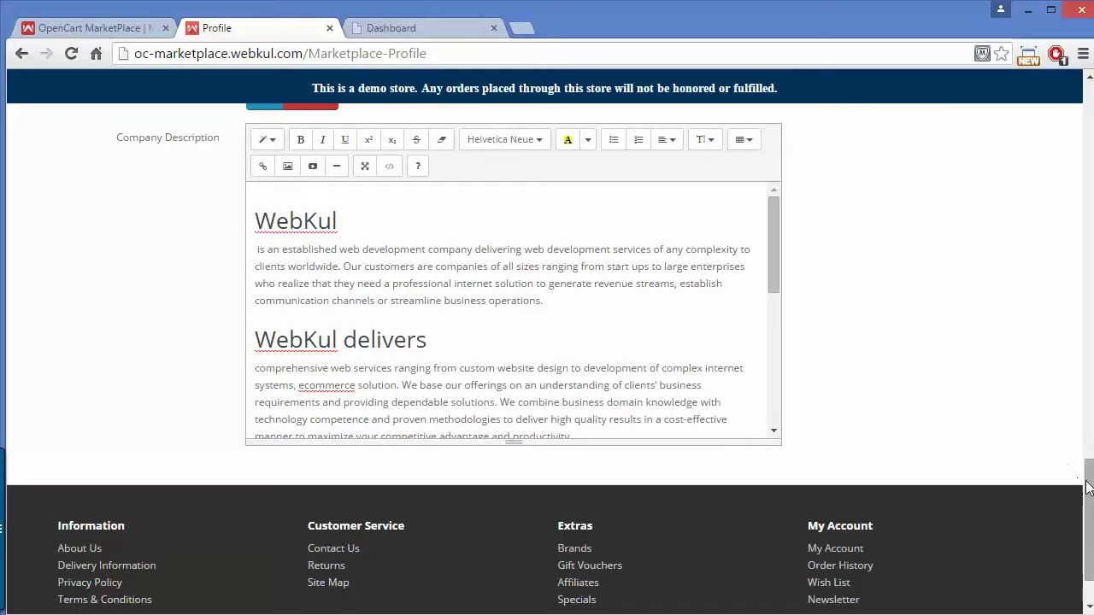
# Step: Save the seller profile and view its public profile page with the banner, contact details and store sections
pyautogui.moveTo(1089, 476); pyautogui.dragTo(1072, 127)
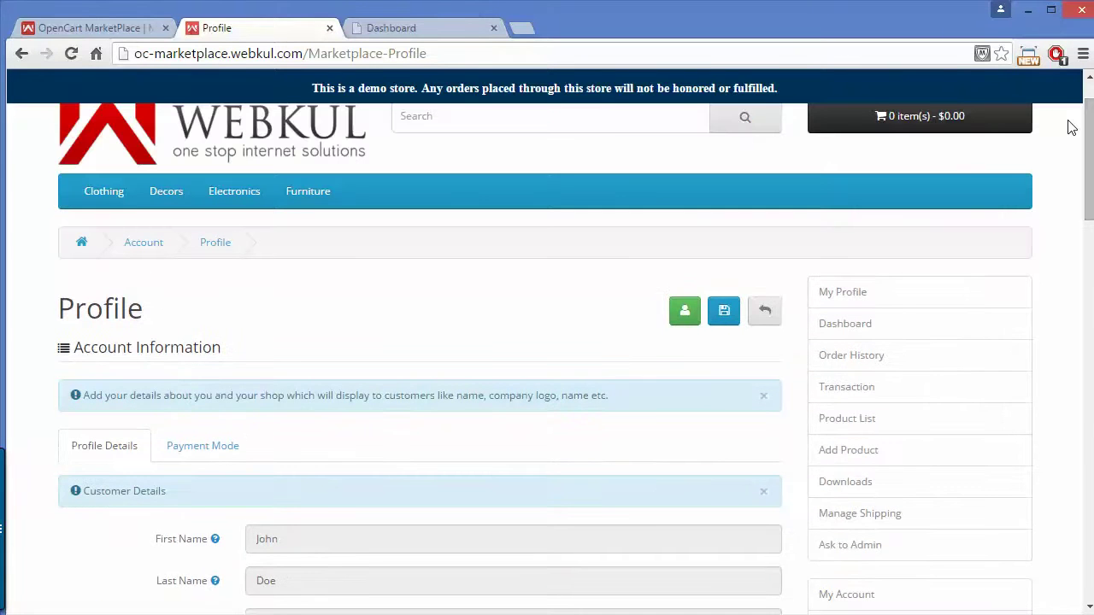
pyautogui.click(727, 311)
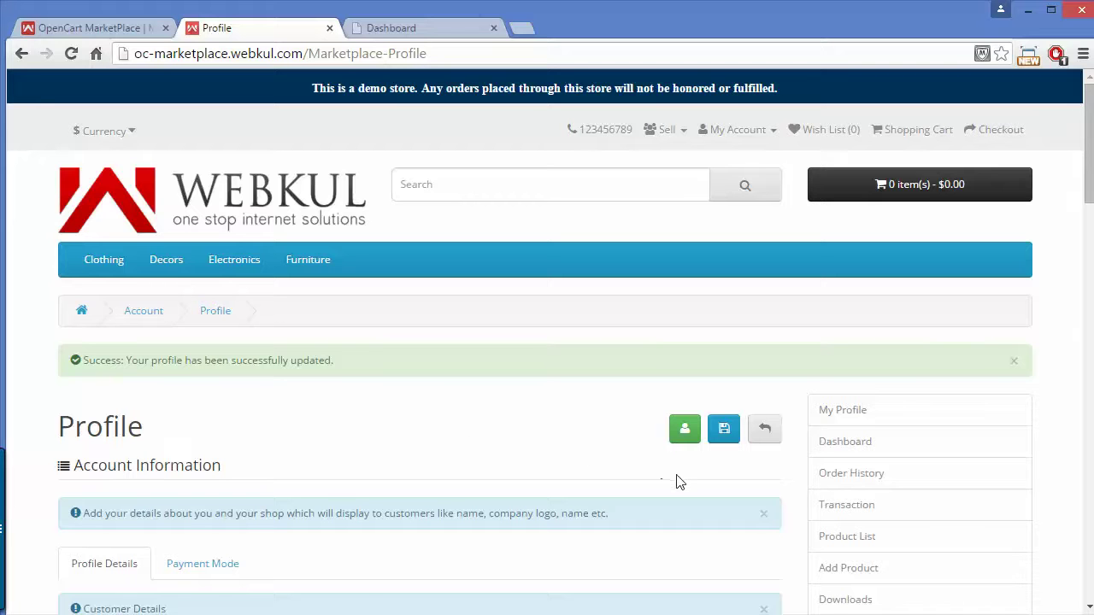
pyautogui.click(685, 432)
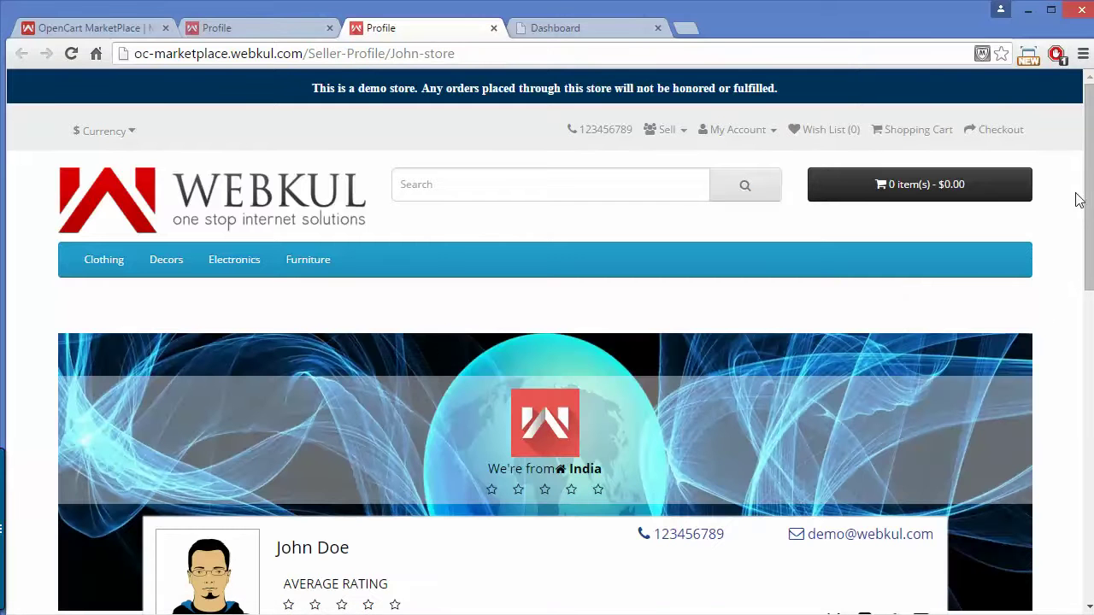
pyautogui.scroll(-3, 1089, 186)
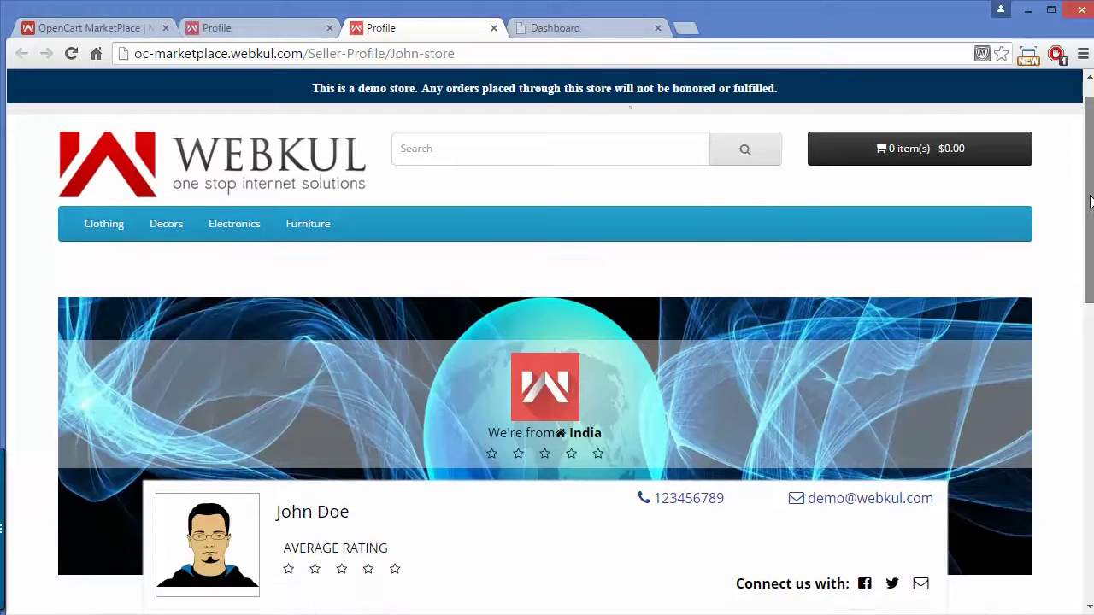
pyautogui.scroll(-3, 546, 342)
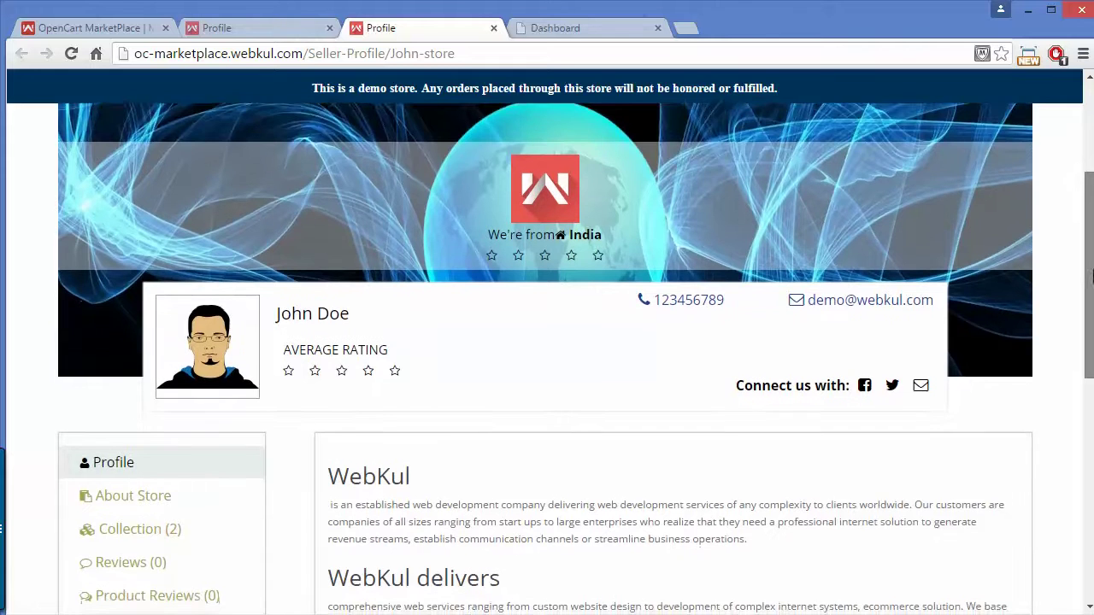
pyautogui.scroll(-2, 546, 359)
pyautogui.scroll(2, 547, 342)
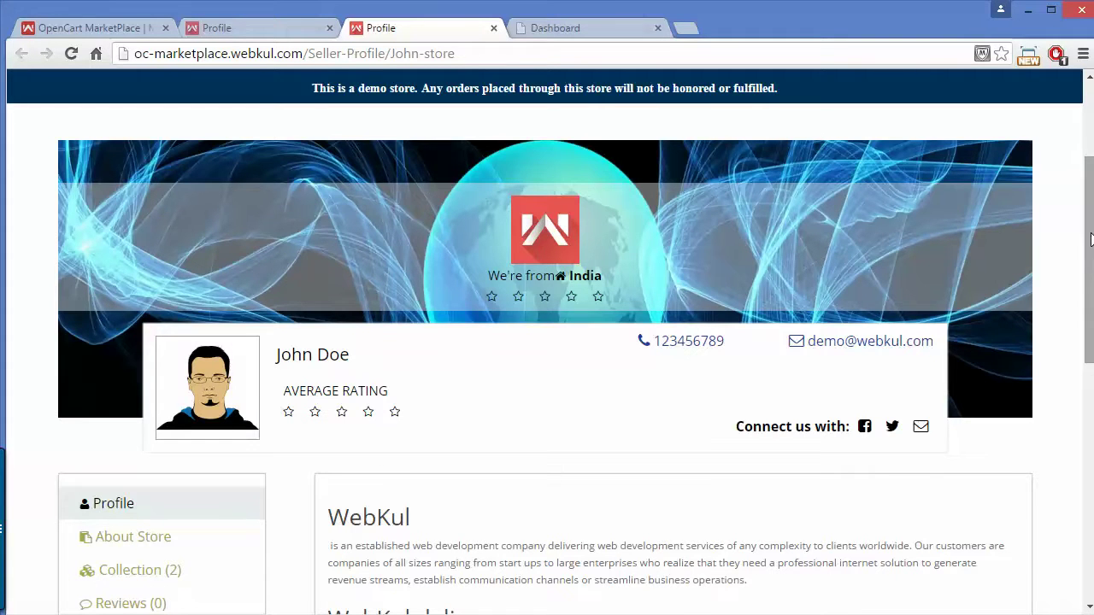
# Step: View the seller's profile text, About Store section and product Collection on the public profile page
pyautogui.moveTo(1090, 239); pyautogui.dragTo(1090, 334)
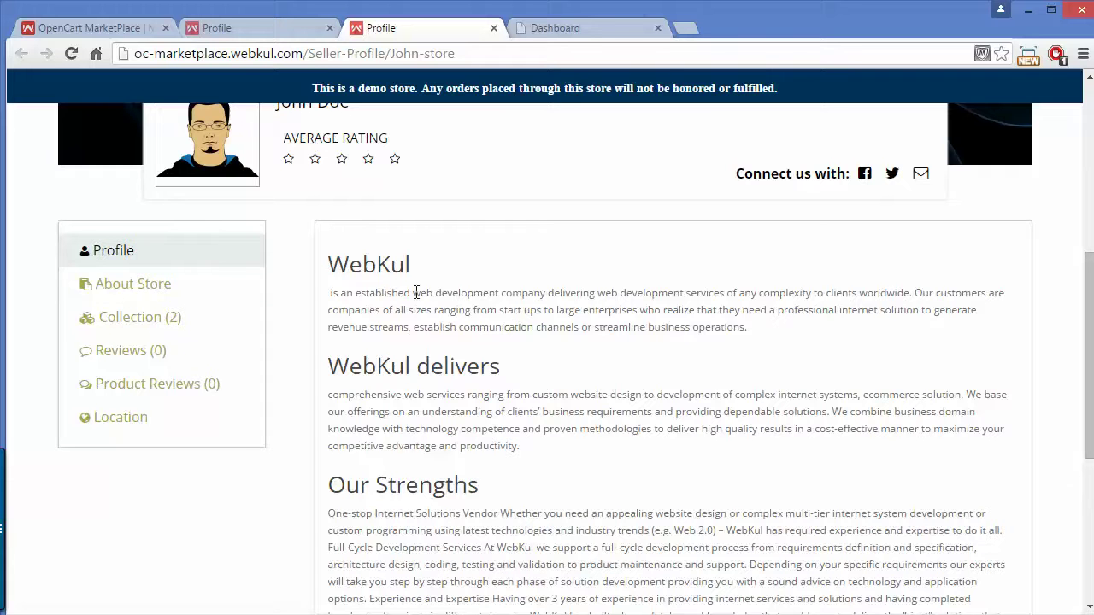
pyautogui.click(169, 295)
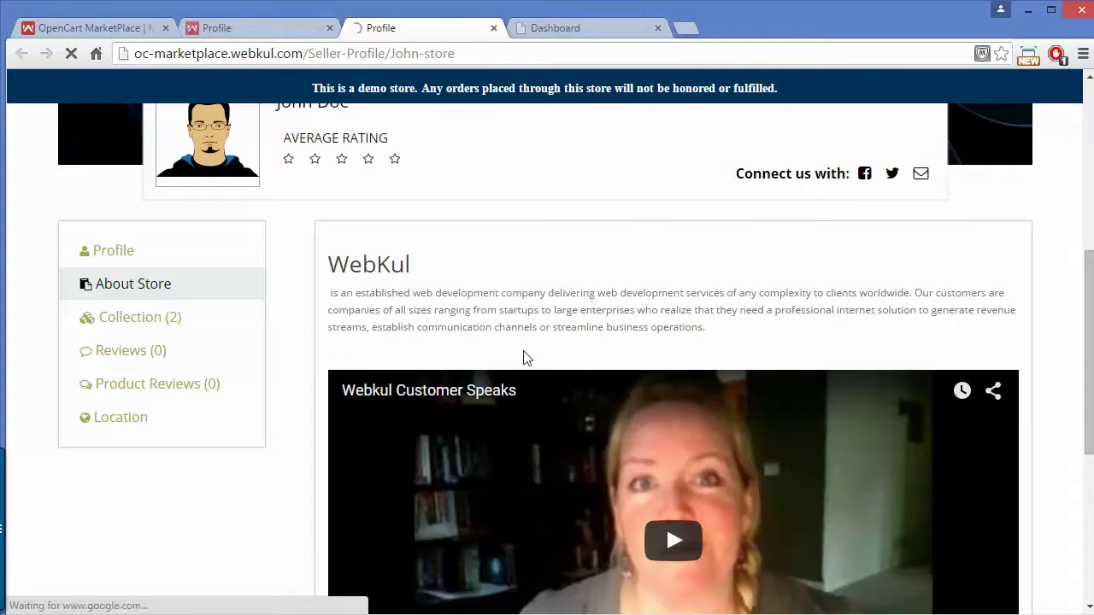
pyautogui.moveTo(1087, 305)
pyautogui.mouseDown()
pyautogui.moveTo(1089, 367)
pyautogui.moveTo(1083, 291)
pyautogui.mouseUp()
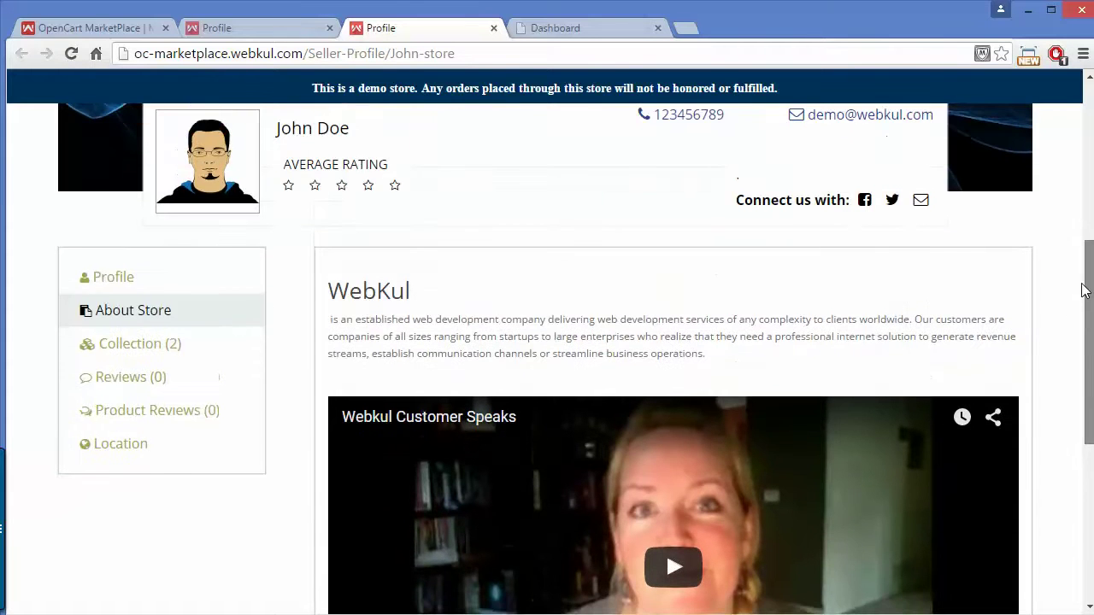
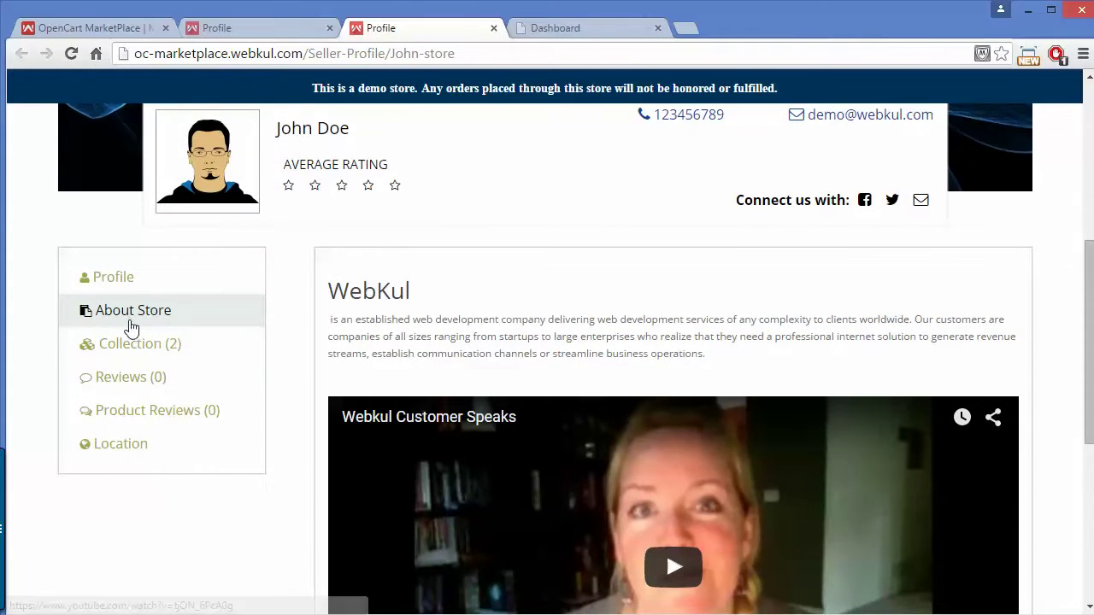
pyautogui.click(140, 346)
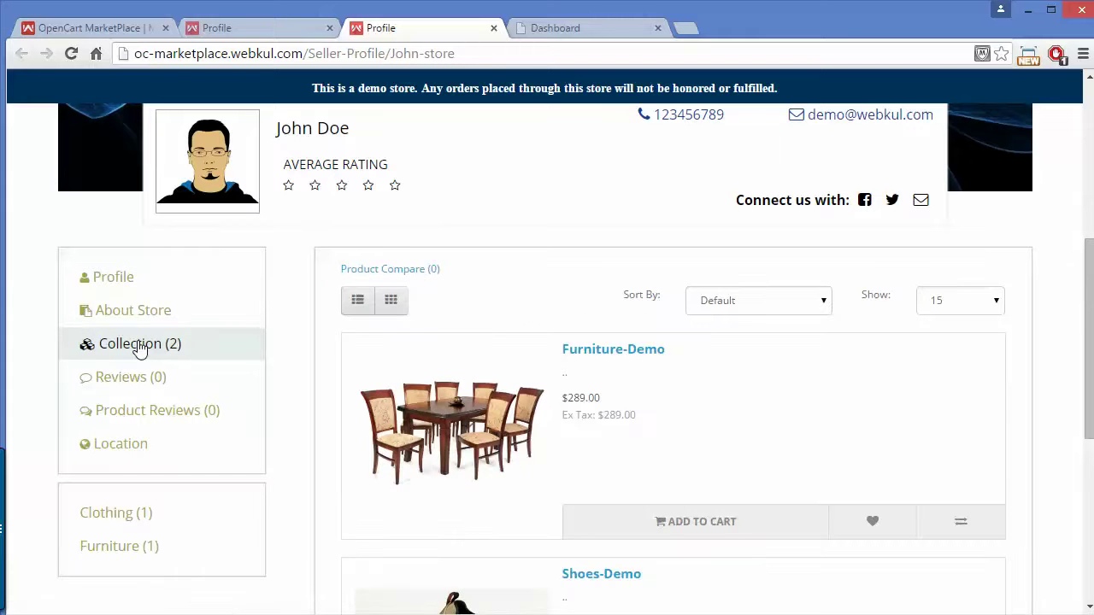
pyautogui.moveTo(1089, 260); pyautogui.dragTo(1090, 222)
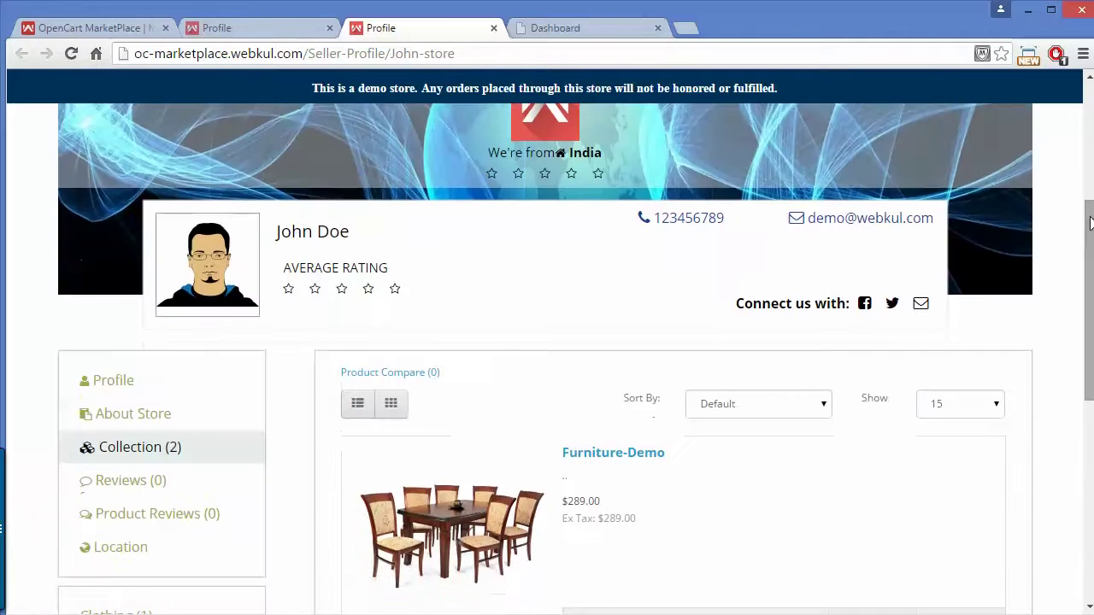
# Step: View the seller's Reviews, Product Reviews and Location map on the public profile page
pyautogui.click(197, 483)
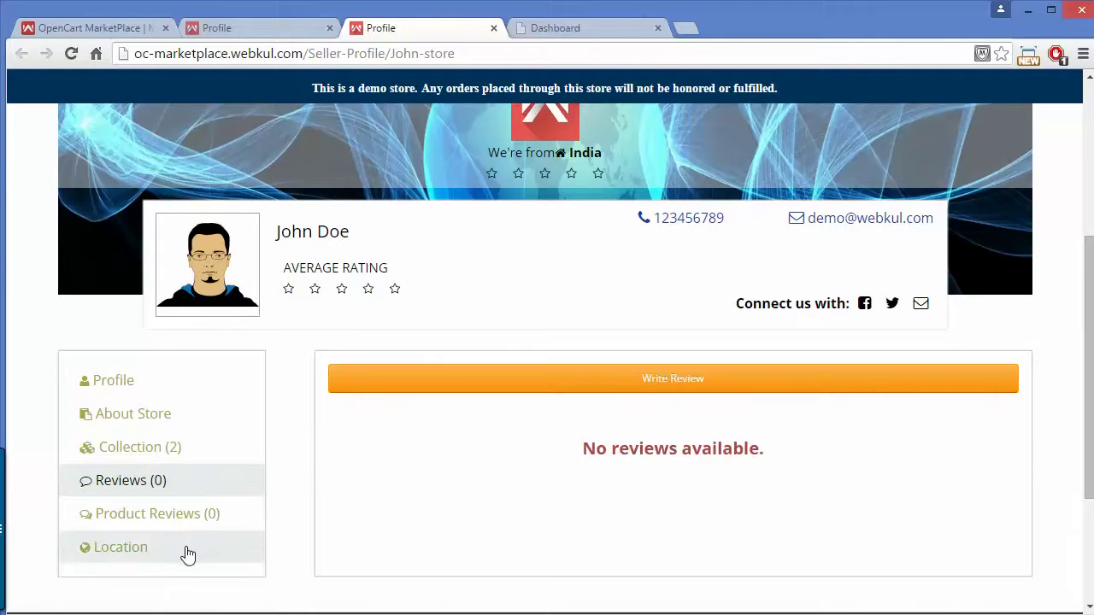
pyautogui.click(195, 518)
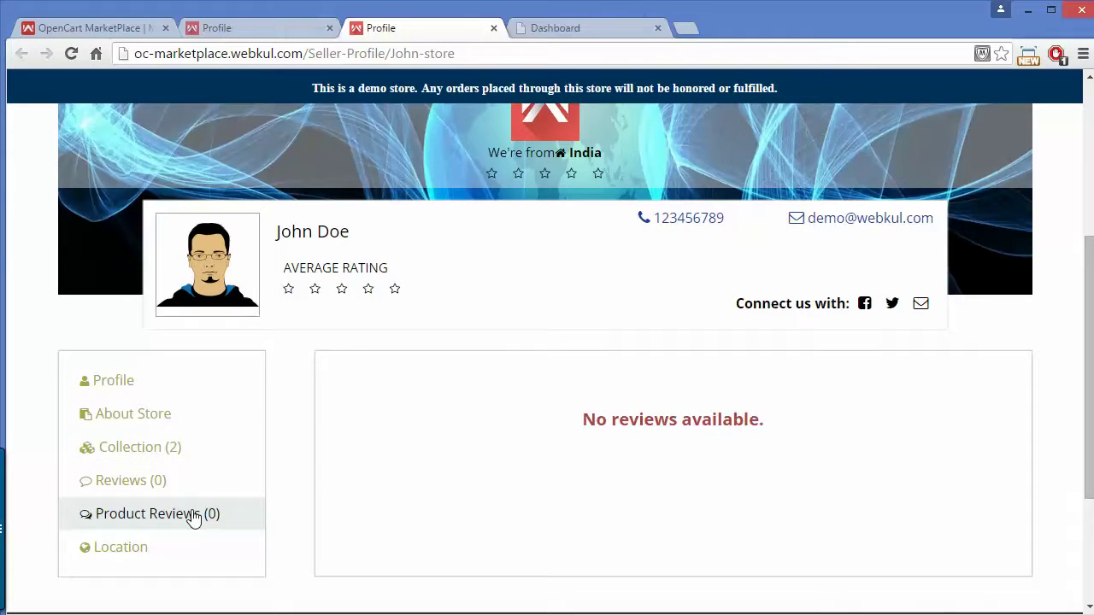
pyautogui.click(173, 562)
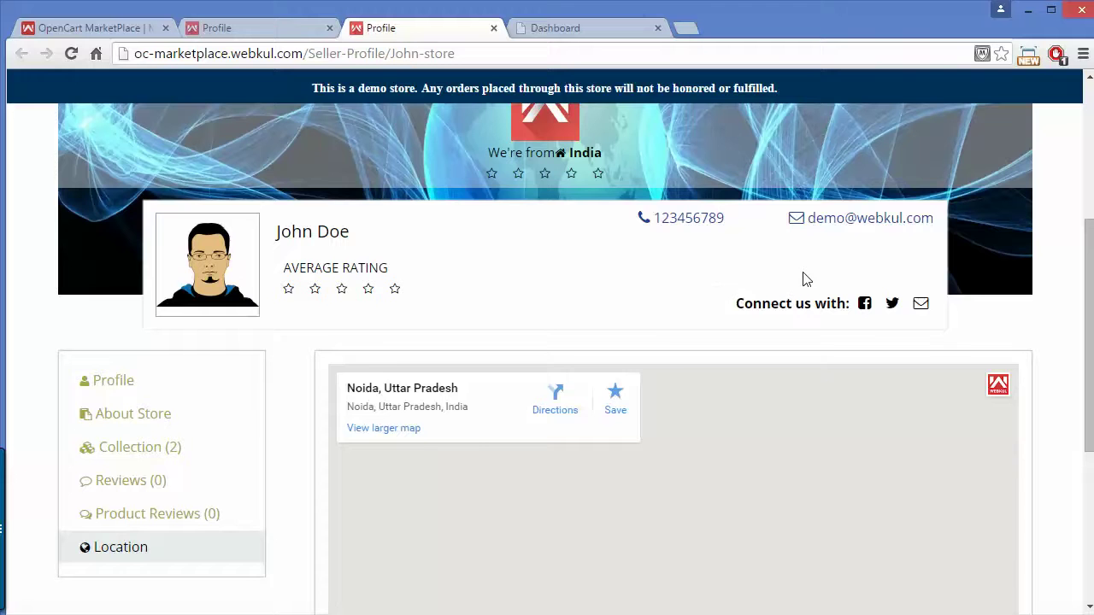
pyautogui.scroll(-2, 1089, 253)
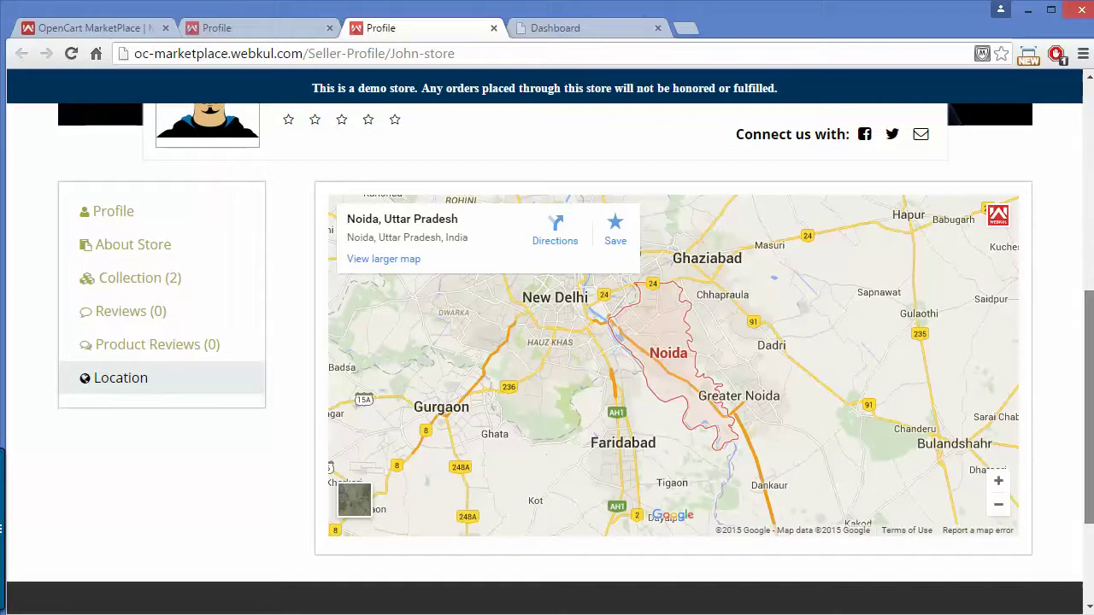
# Step: Go to the My Account page and open the seller Dashboard
pyautogui.moveTo(1089, 324); pyautogui.dragTo(1066, 109)
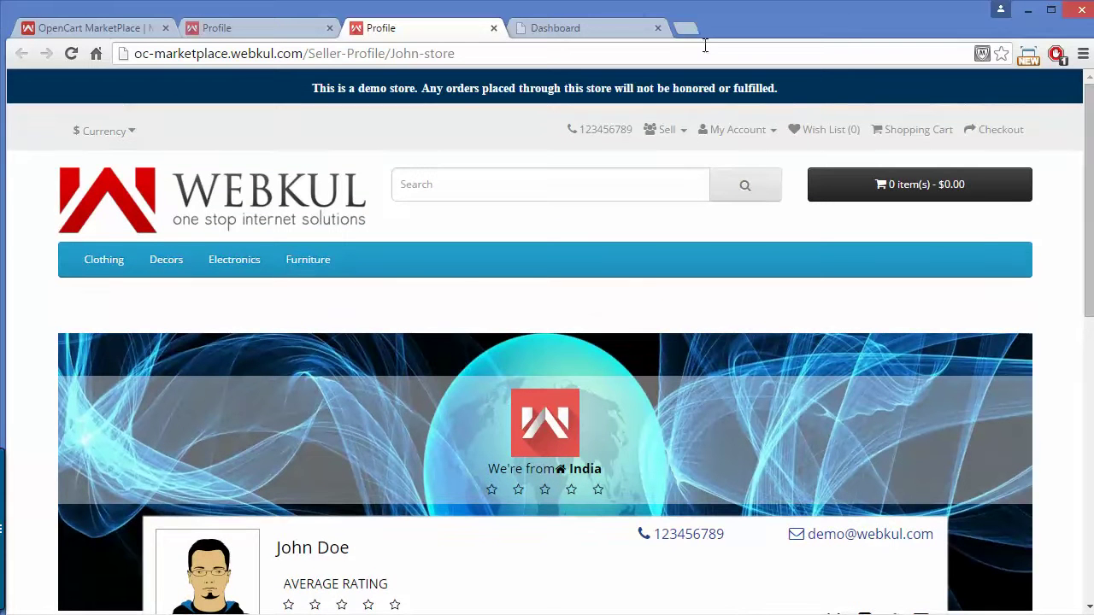
pyautogui.click(718, 130)
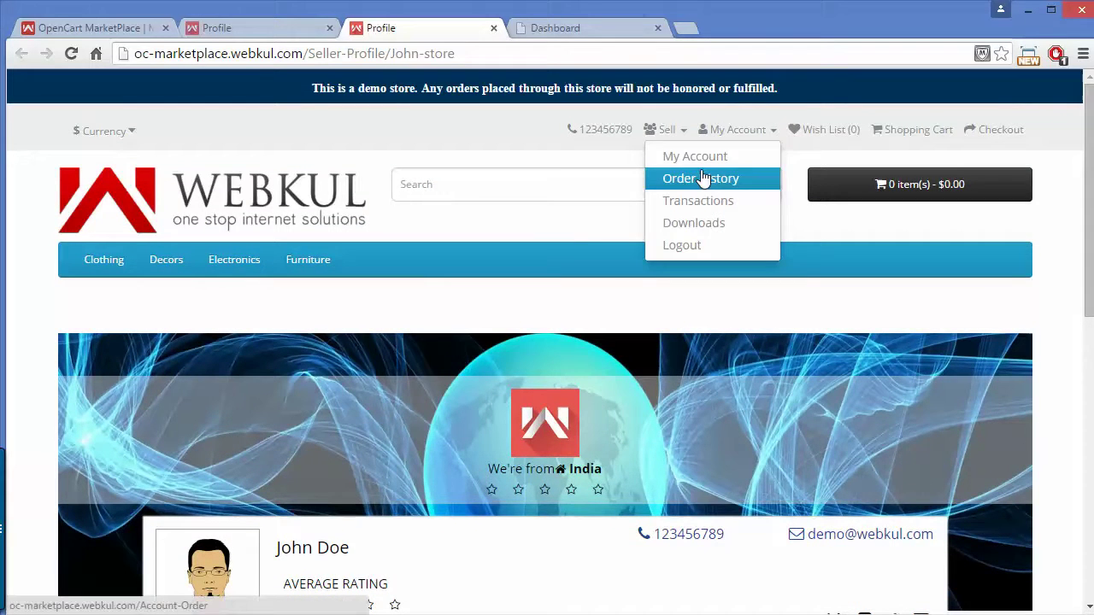
pyautogui.click(708, 159)
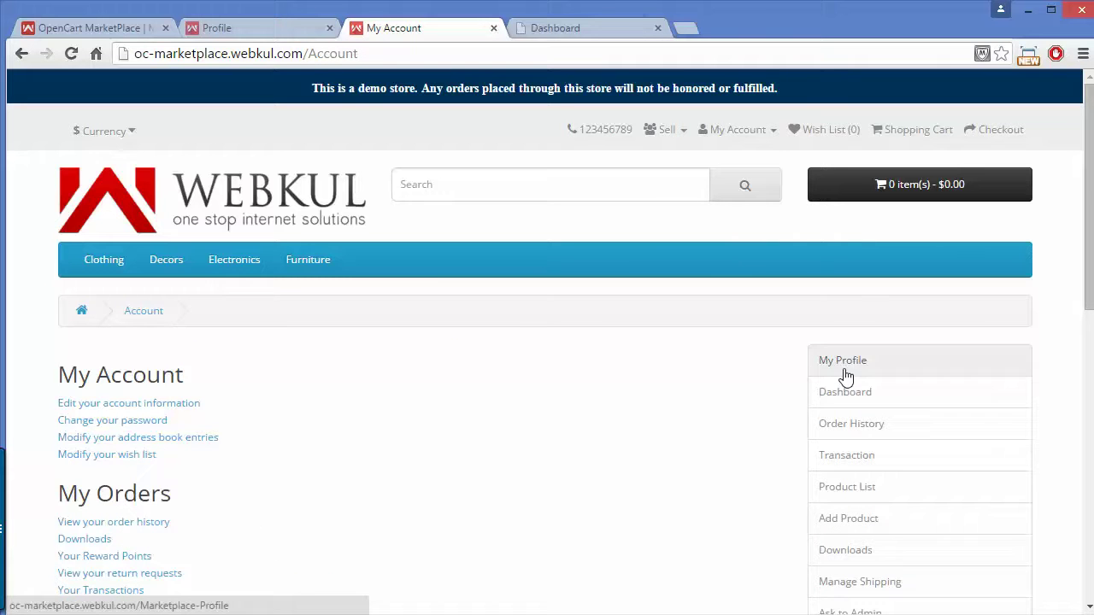
pyautogui.click(861, 394)
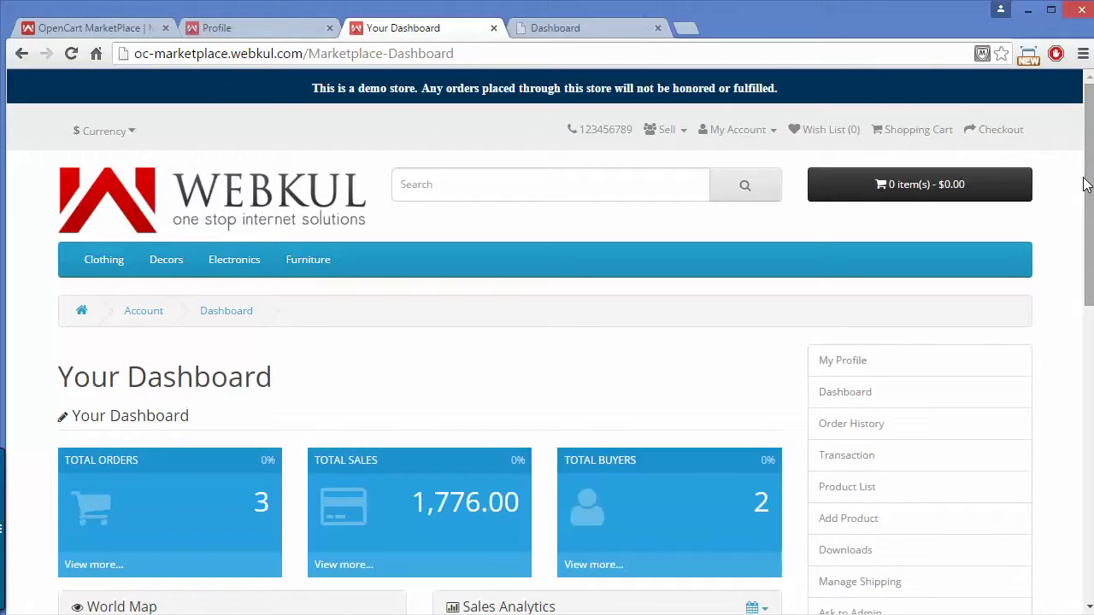
# Step: Examine the dashboard's order, sales and buyer totals, world map, sales analytics and latest orders
pyautogui.moveTo(1088, 183); pyautogui.dragTo(1086, 284)
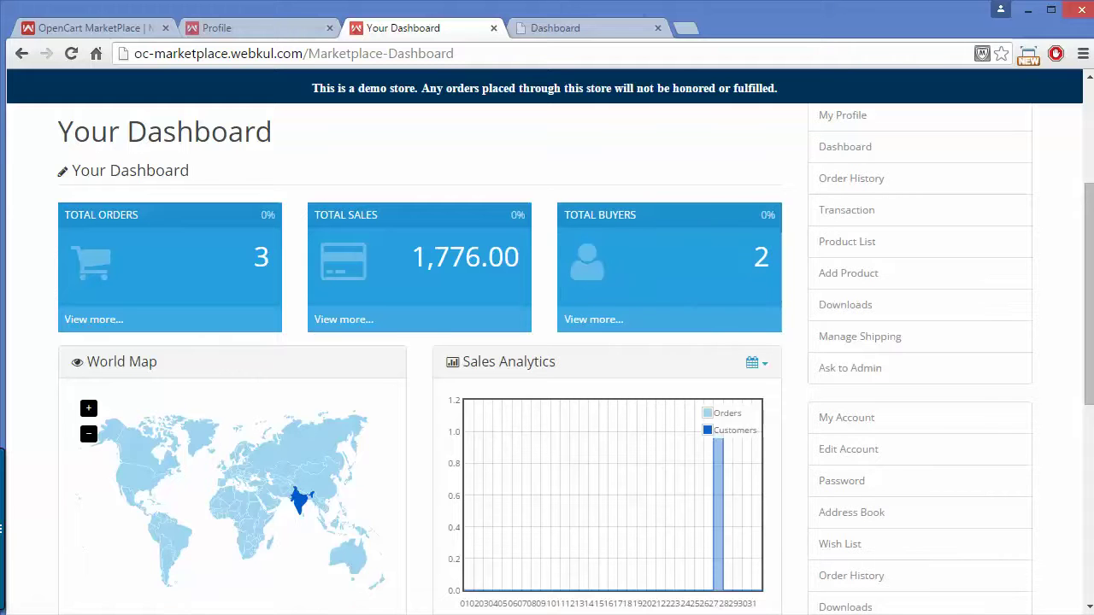
pyautogui.scroll(-1, 657, 584)
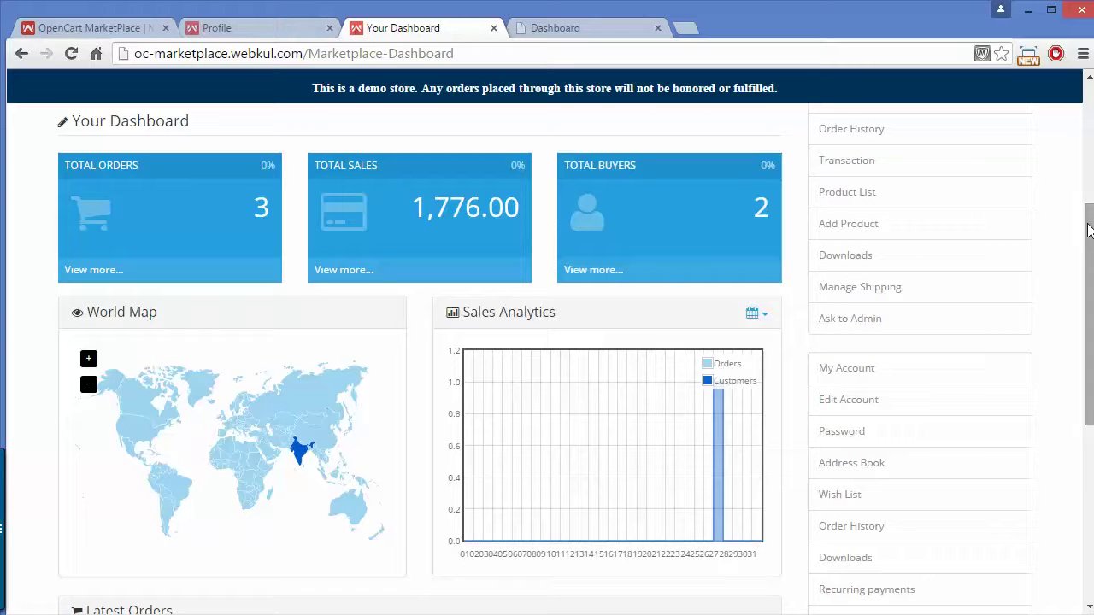
pyautogui.moveTo(1087, 228); pyautogui.dragTo(1089, 294)
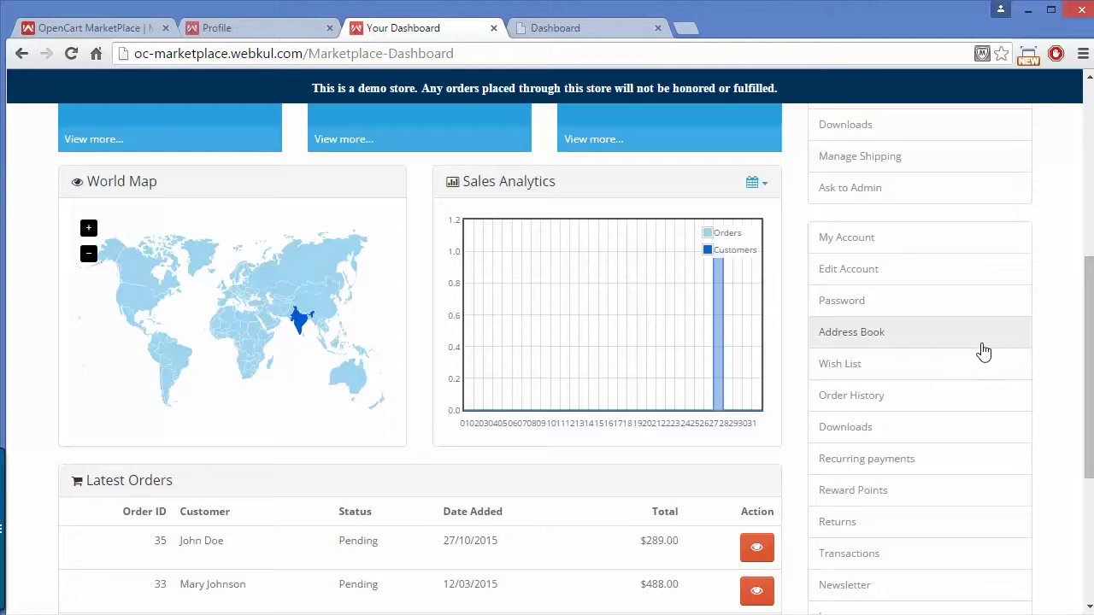
pyautogui.scroll(-2, 1087, 280)
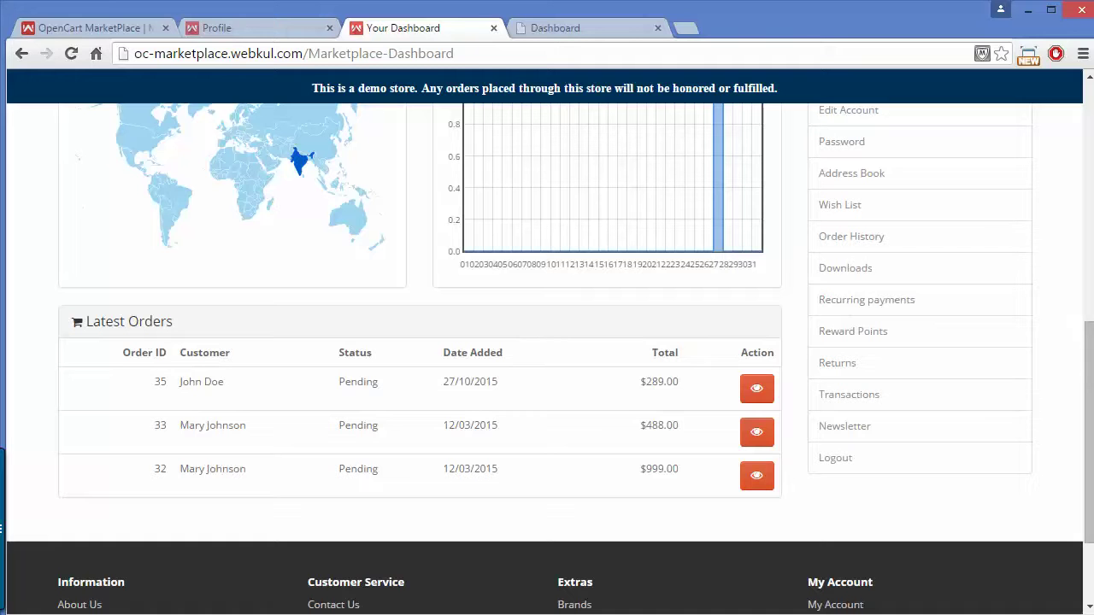
# Step: Open the seller's Order History and view the order containing only Furniture-Demo
pyautogui.moveTo(1090, 376); pyautogui.dragTo(1089, 178)
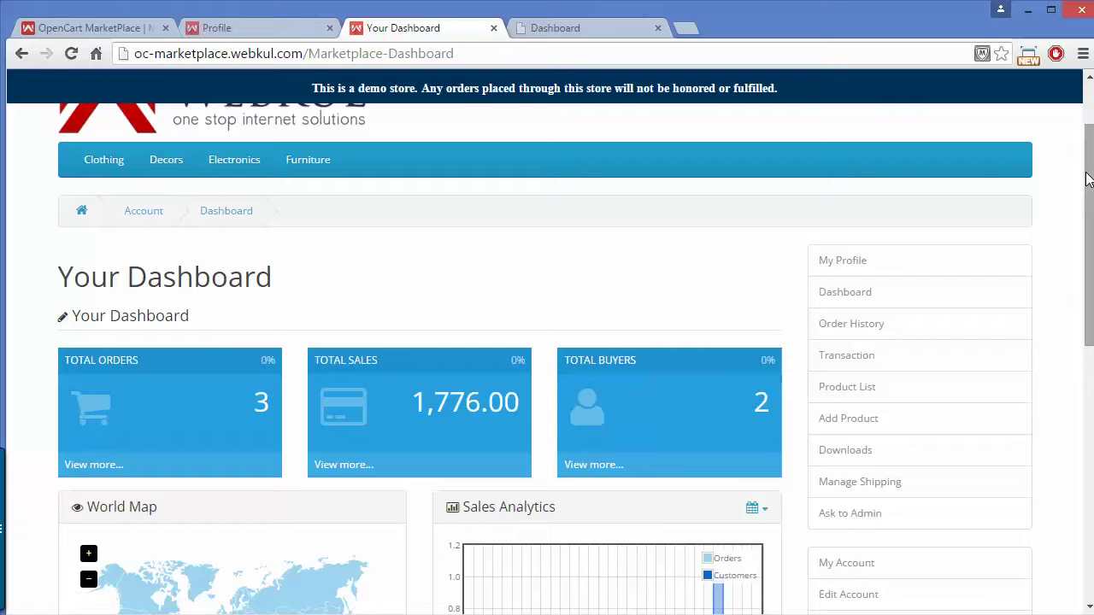
pyautogui.click(837, 325)
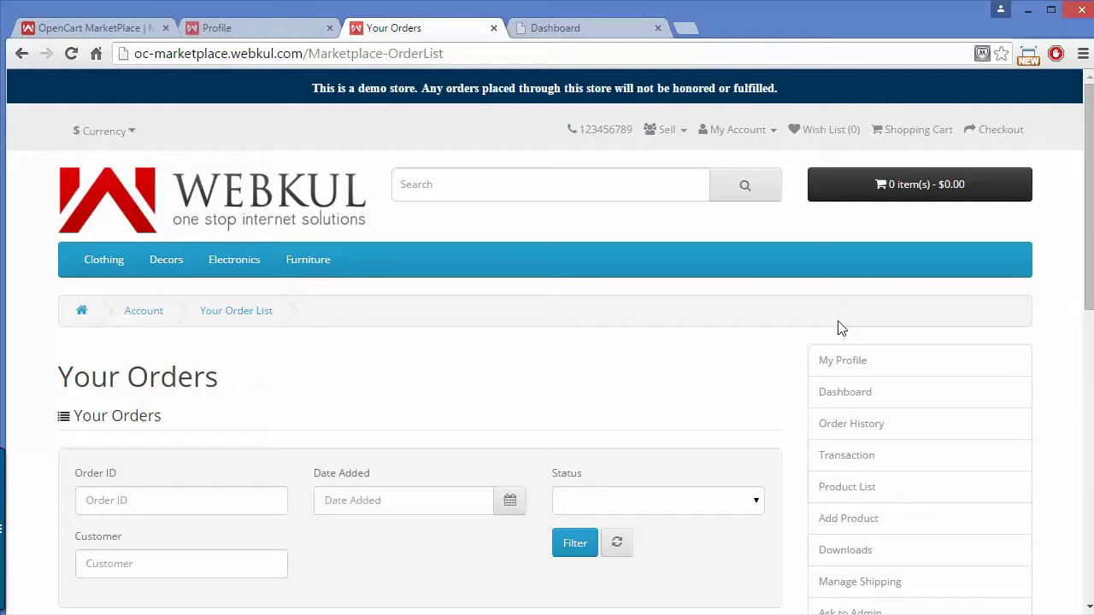
pyautogui.moveTo(1089, 183); pyautogui.dragTo(1089, 308)
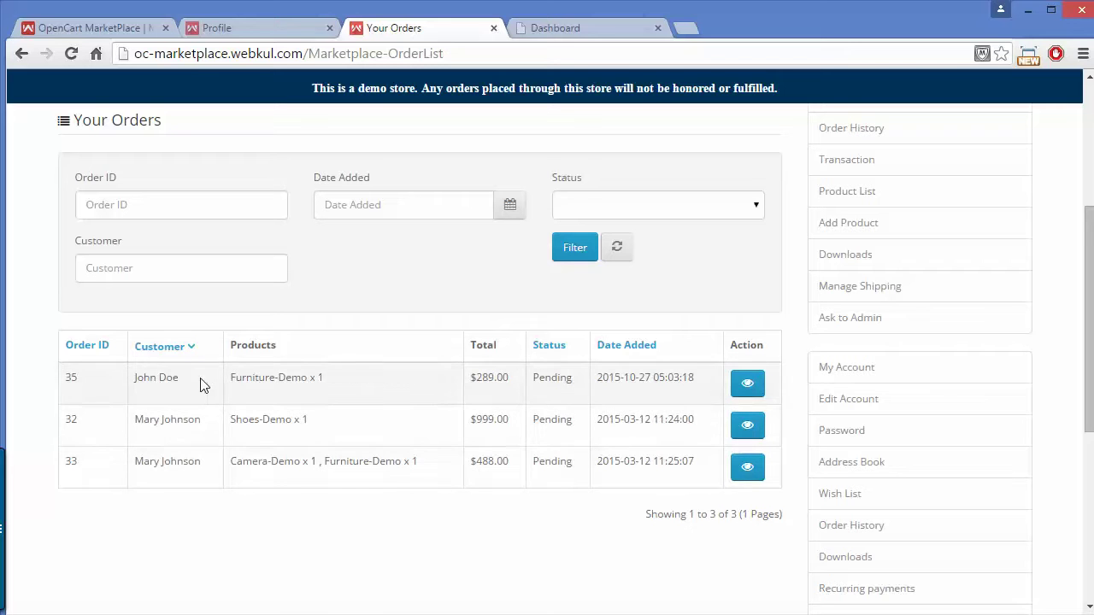
pyautogui.click(758, 395)
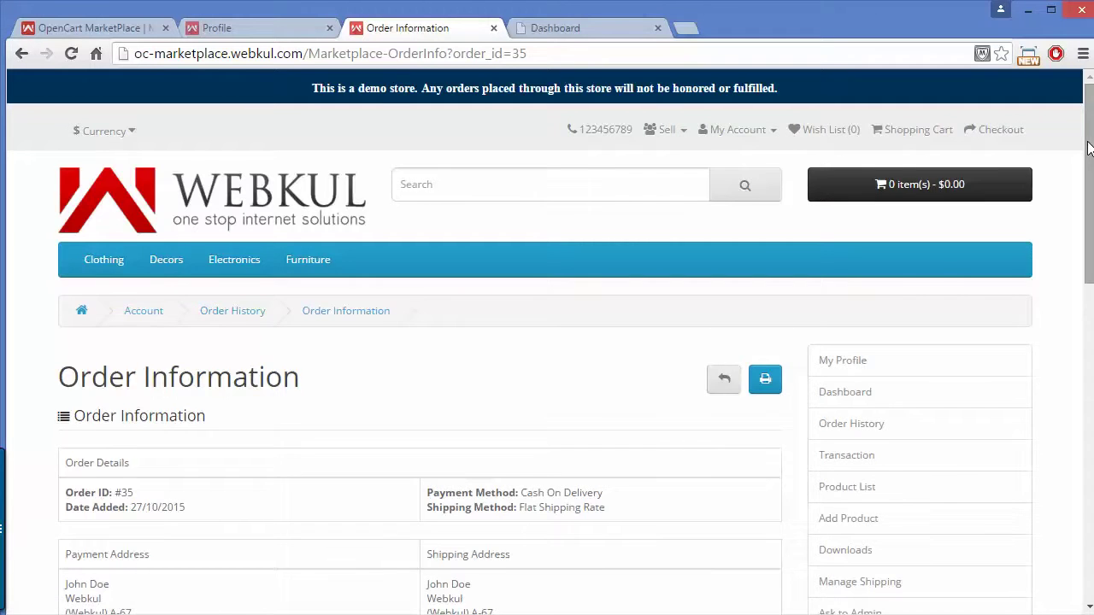
# Step: Examine the order's details, addresses, product table, status form and order history
pyautogui.moveTo(1089, 148); pyautogui.dragTo(1091, 236)
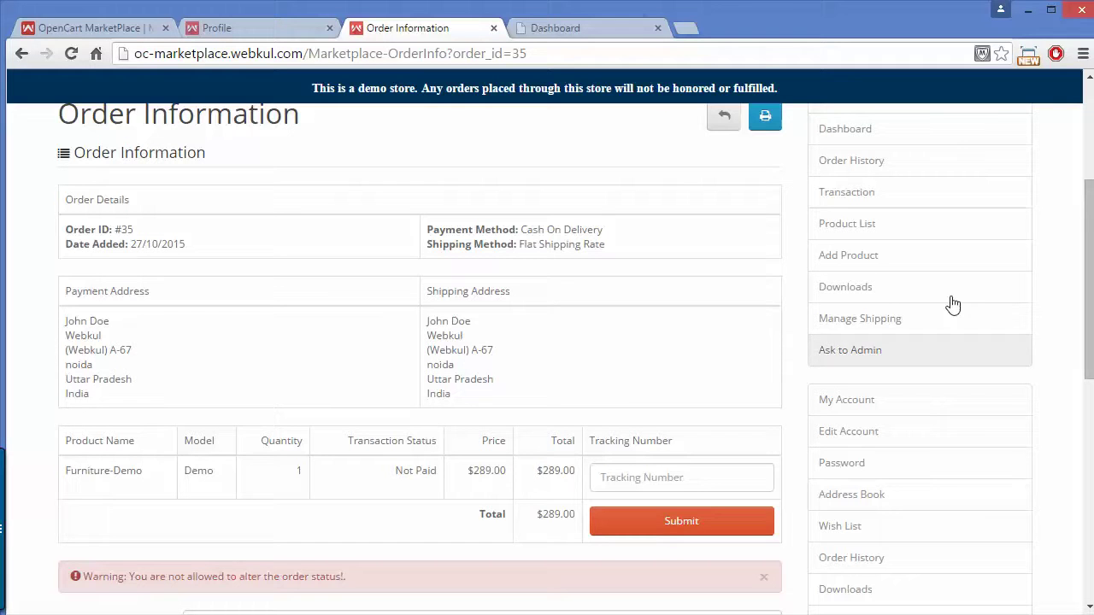
pyautogui.moveTo(1087, 235); pyautogui.dragTo(1087, 370)
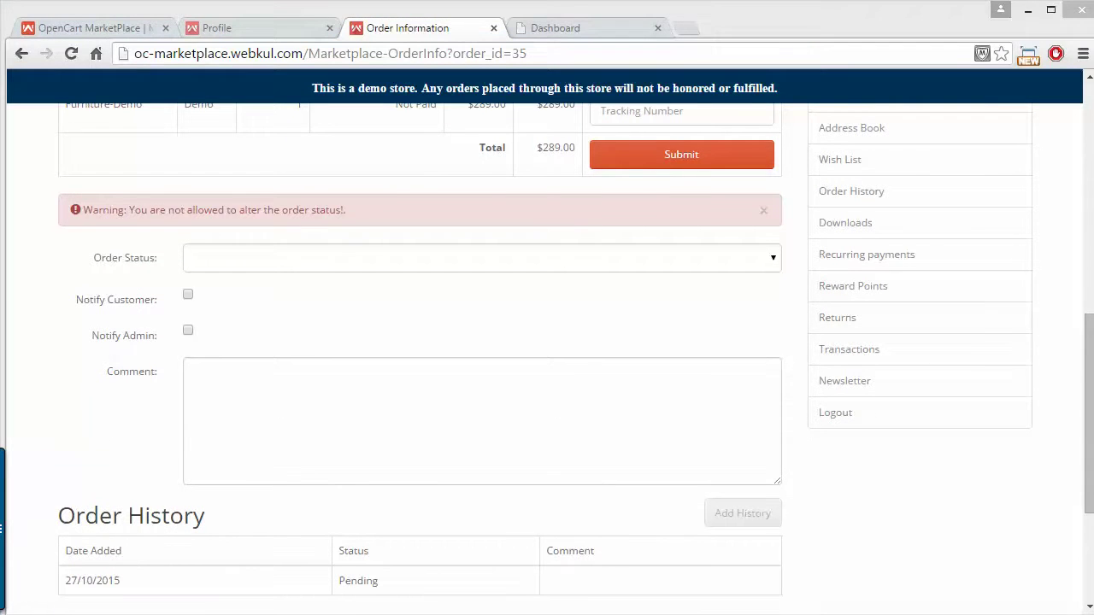
pyautogui.moveTo(1090, 387); pyautogui.dragTo(1090, 358)
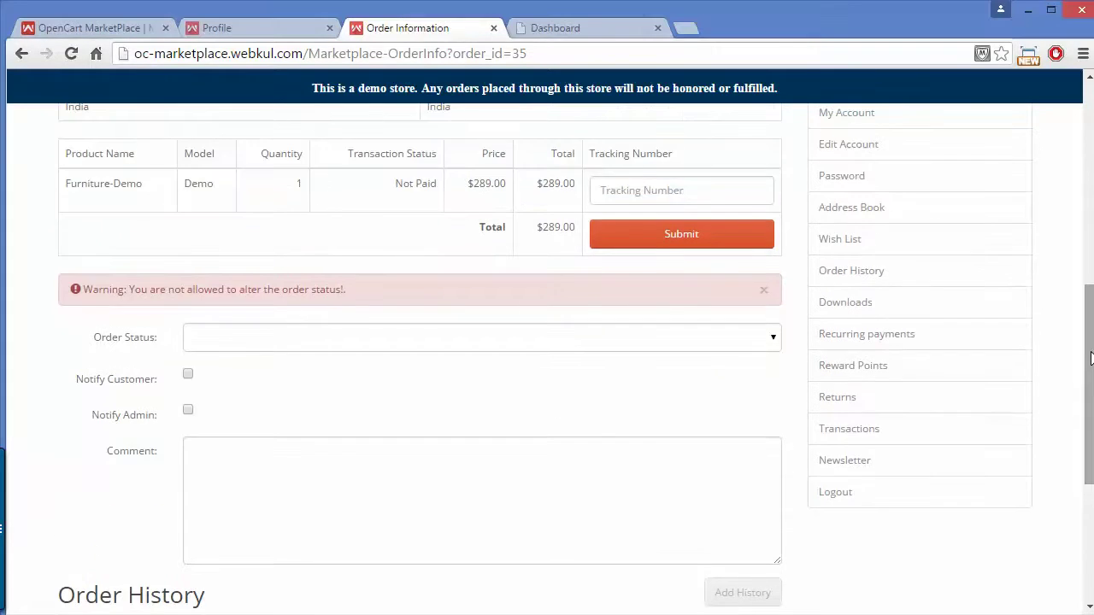
# Step: Try the order's Tracking Number, Order Status and Notify Customer fields, and enter "demo comment" as the comment
pyautogui.click(635, 190)
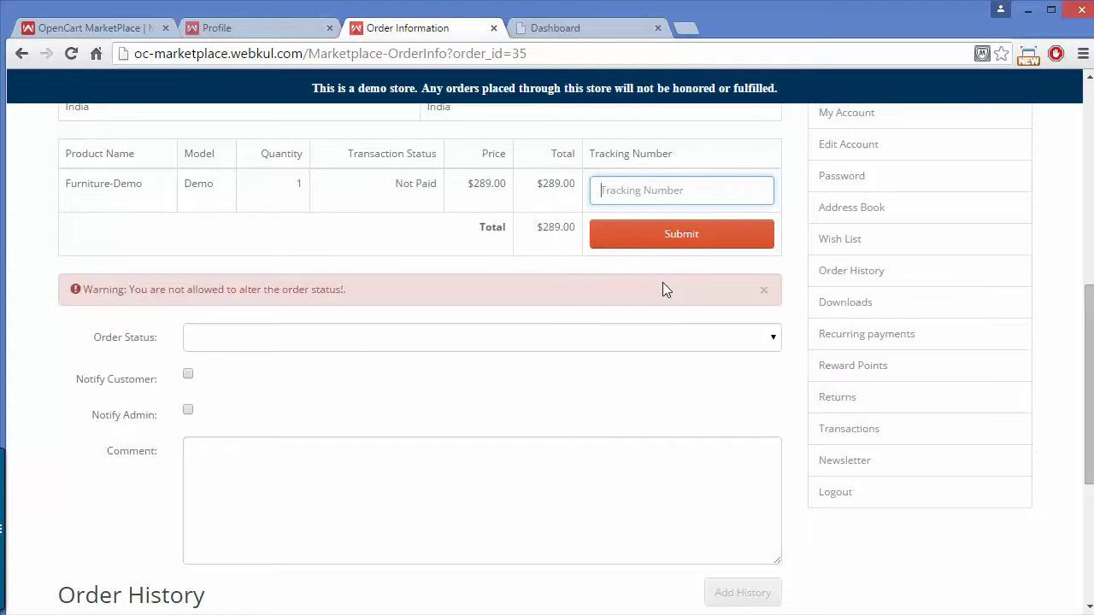
pyautogui.click(331, 340)
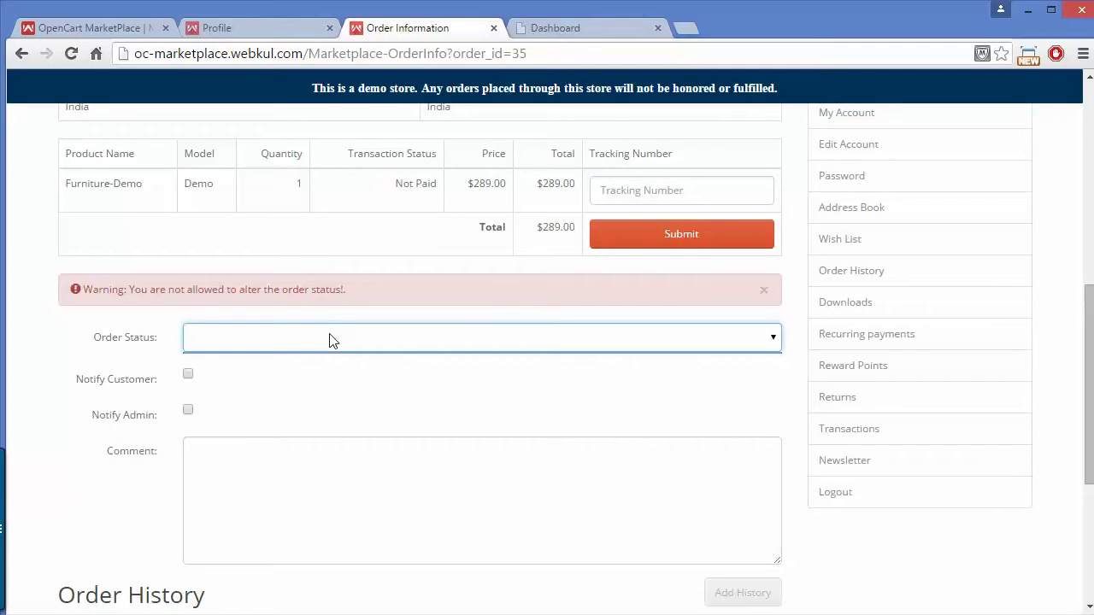
pyautogui.click(767, 339)
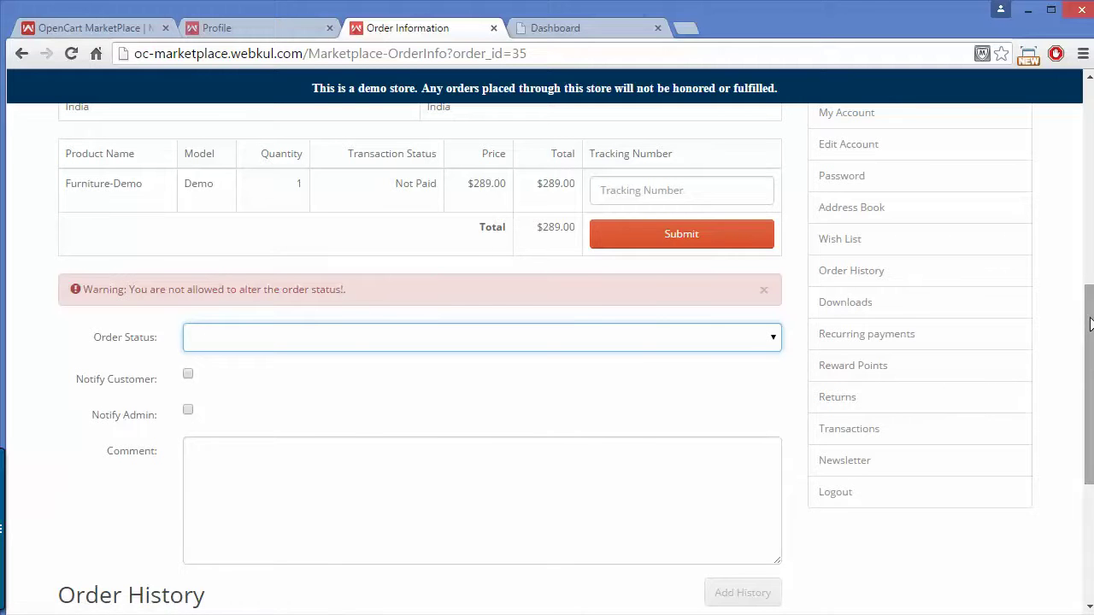
pyautogui.moveTo(1089, 323); pyautogui.dragTo(1090, 367)
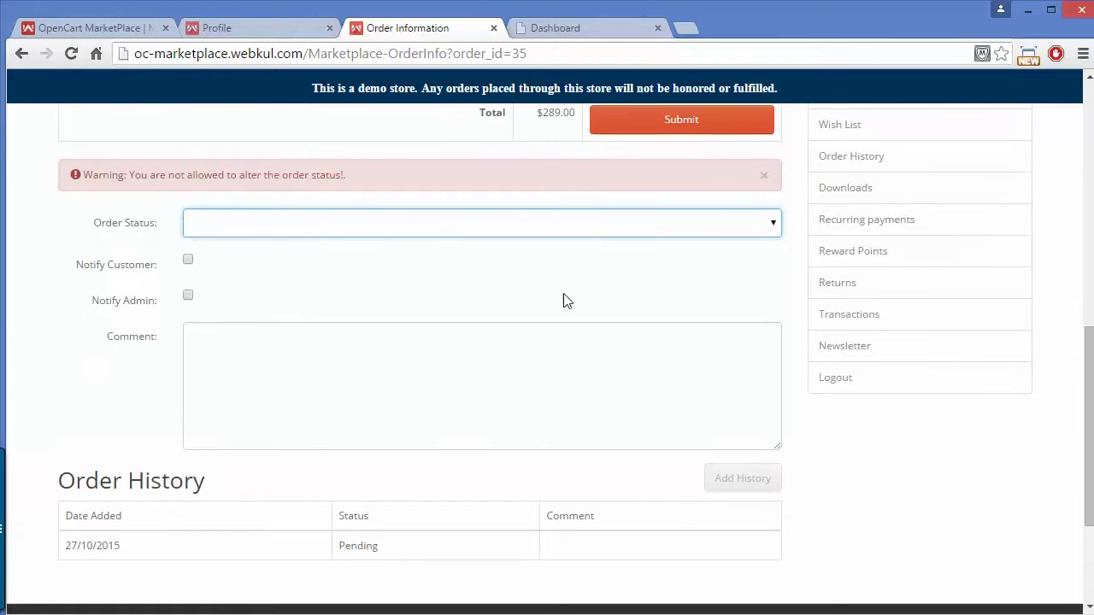
pyautogui.click(188, 262)
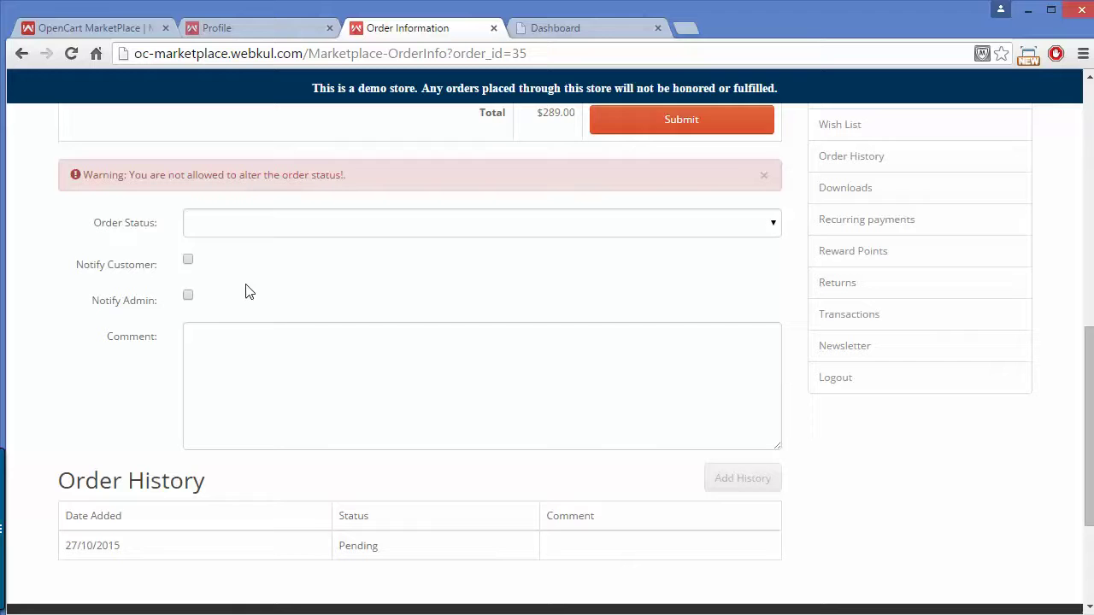
pyautogui.click(349, 345)
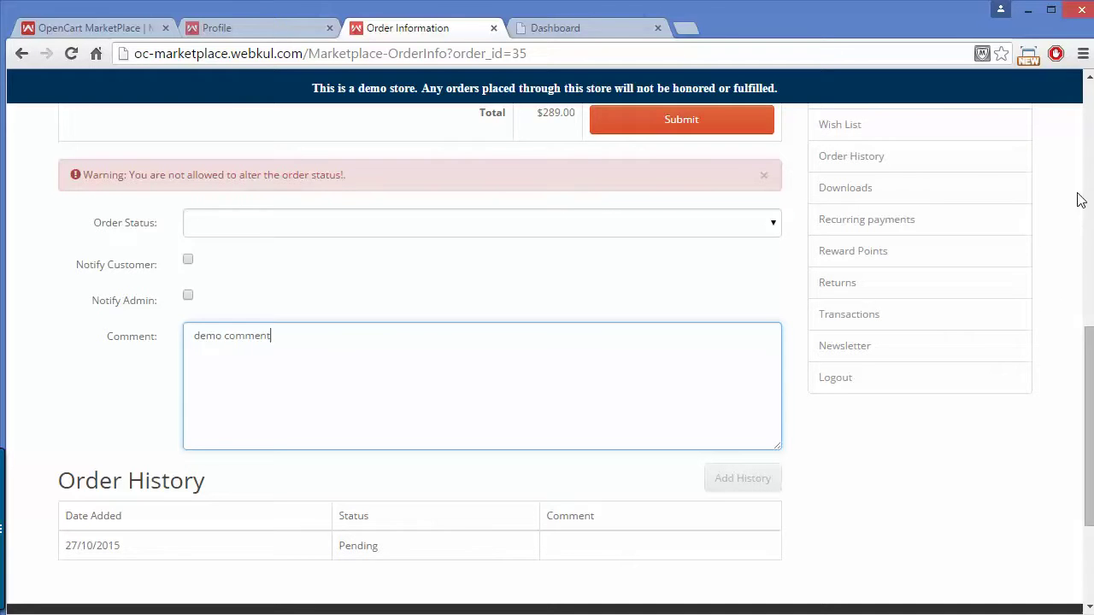
# Step: Leave the order information without adding history and return to the listing on the Your Orders page
pyautogui.moveTo(1086, 349); pyautogui.dragTo(1087, 408)
pyautogui.scroll(10, 1054, 244)
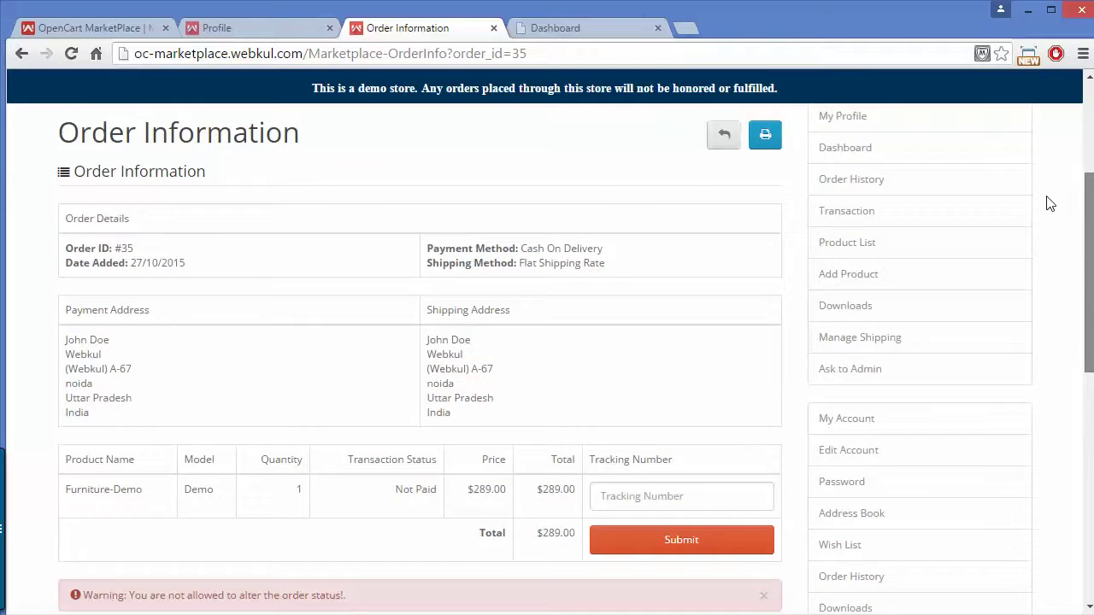
pyautogui.scroll(2, 1048, 141)
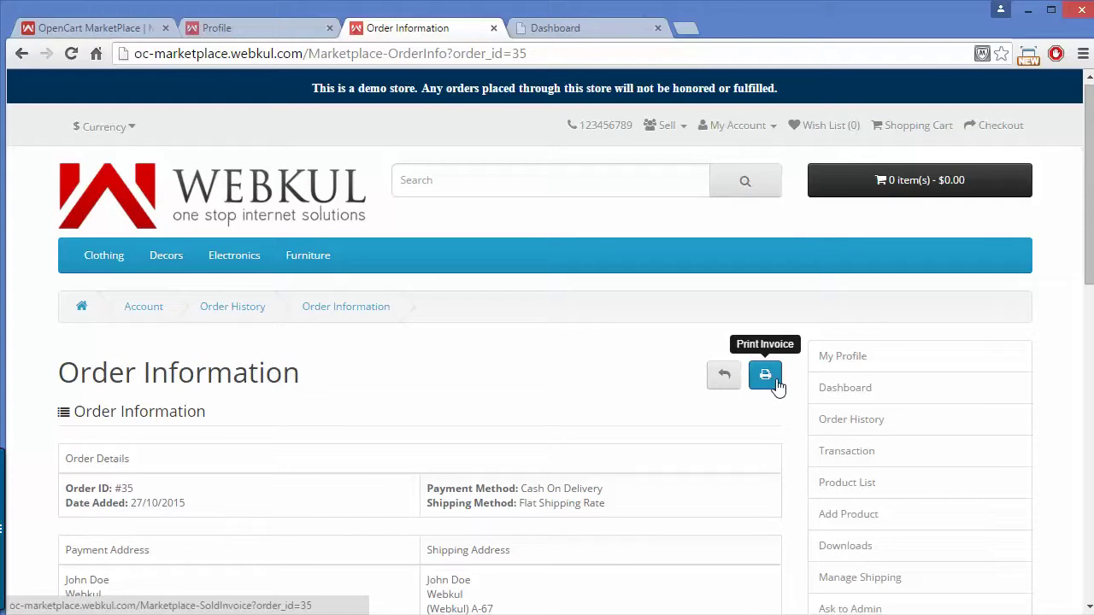
pyautogui.click(728, 379)
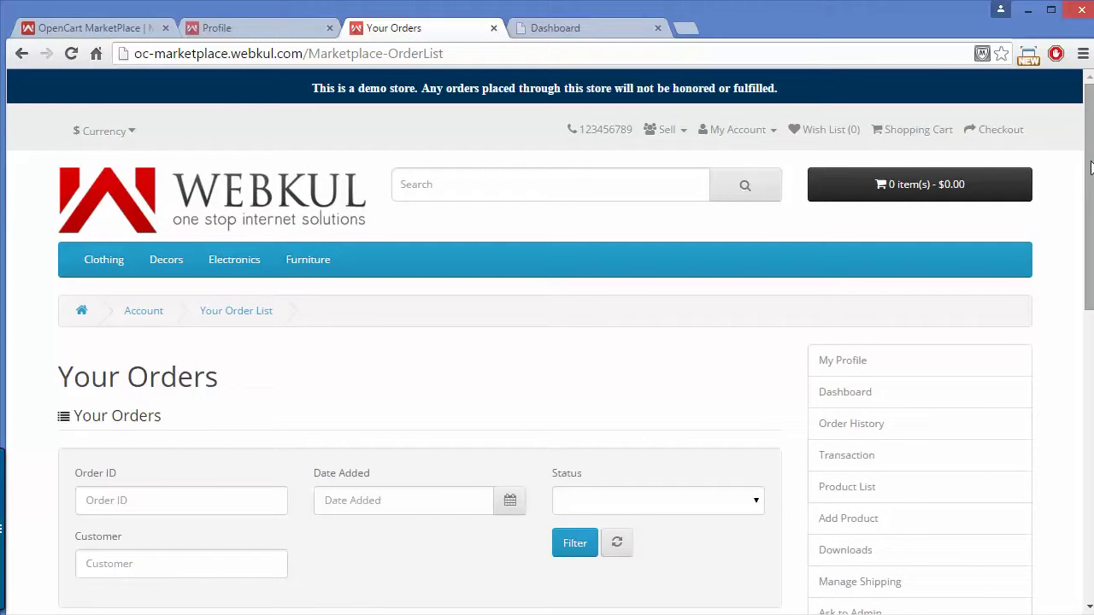
pyautogui.moveTo(1087, 165); pyautogui.dragTo(1087, 306)
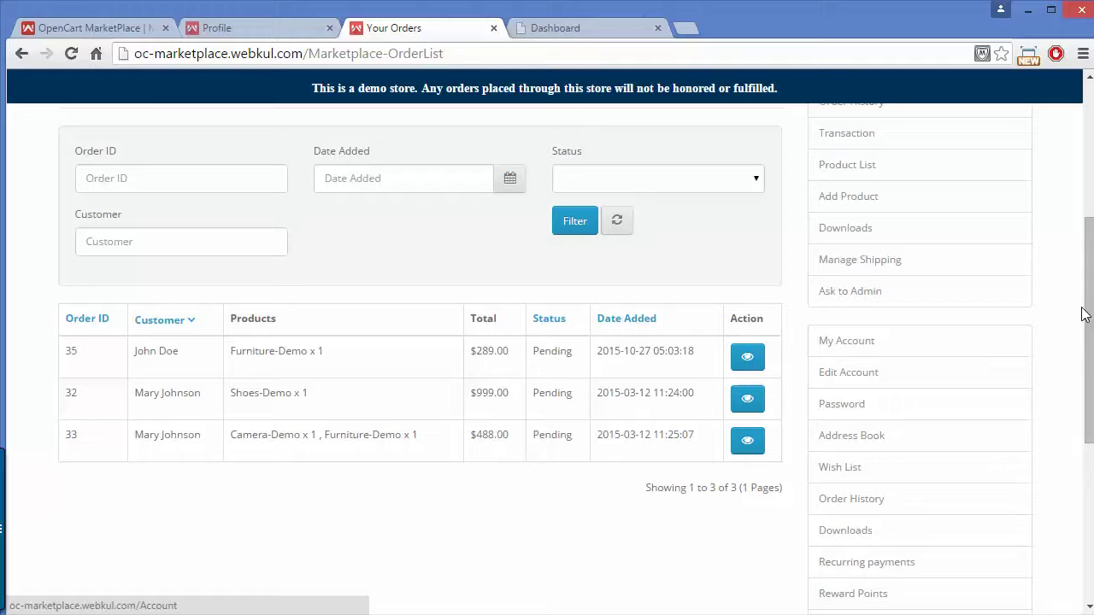
# Step: Open the seller's Transactions page and review its filter fields and transaction list
pyautogui.moveTo(1090, 281); pyautogui.dragTo(1090, 203)
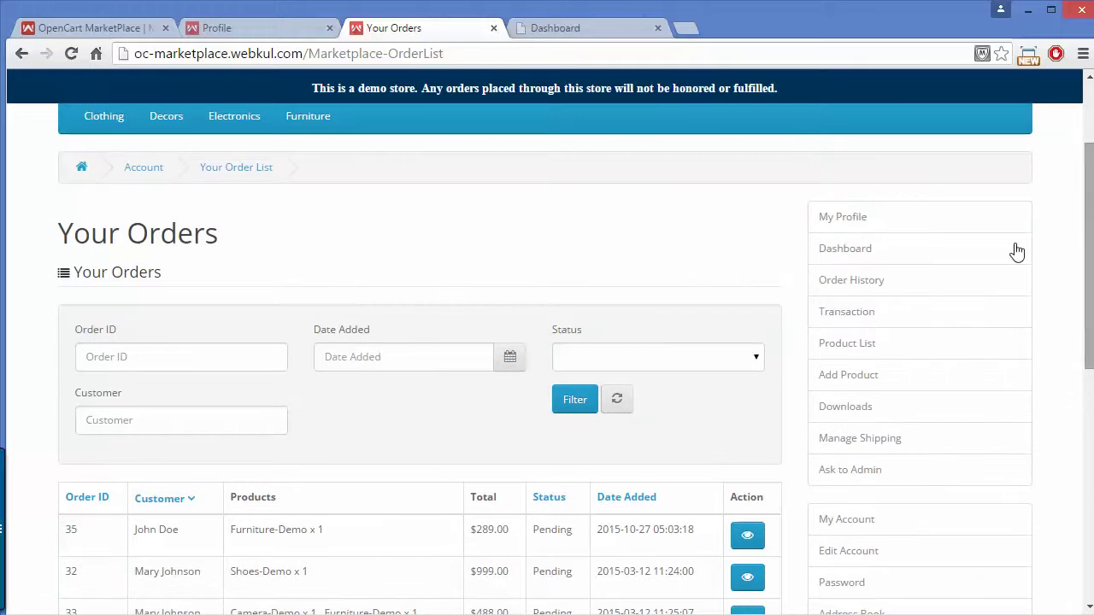
pyautogui.click(863, 323)
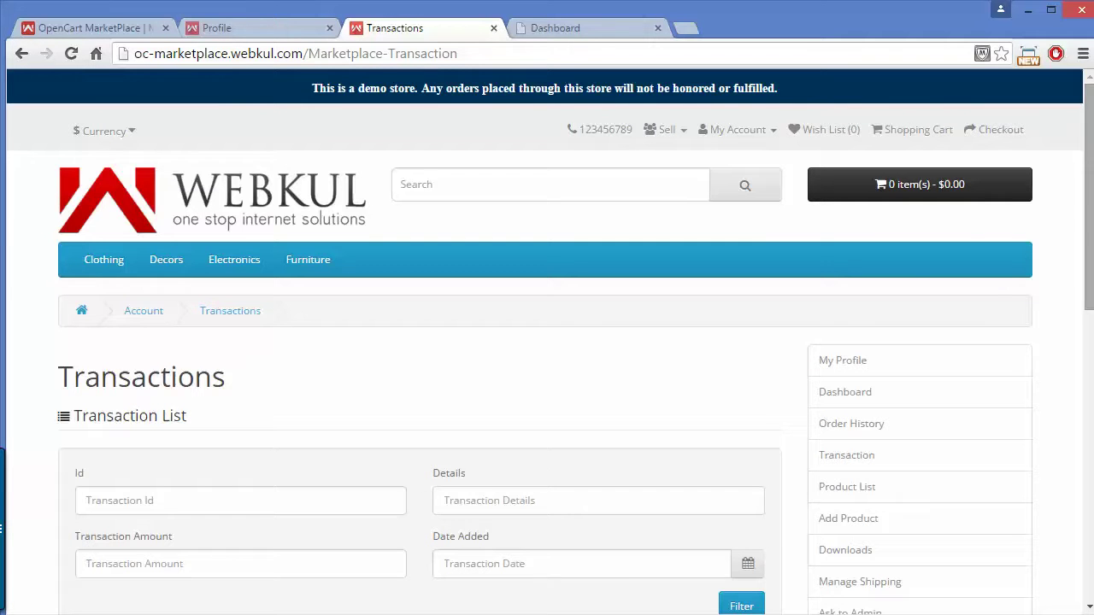
pyautogui.moveTo(1090, 167); pyautogui.dragTo(1090, 326)
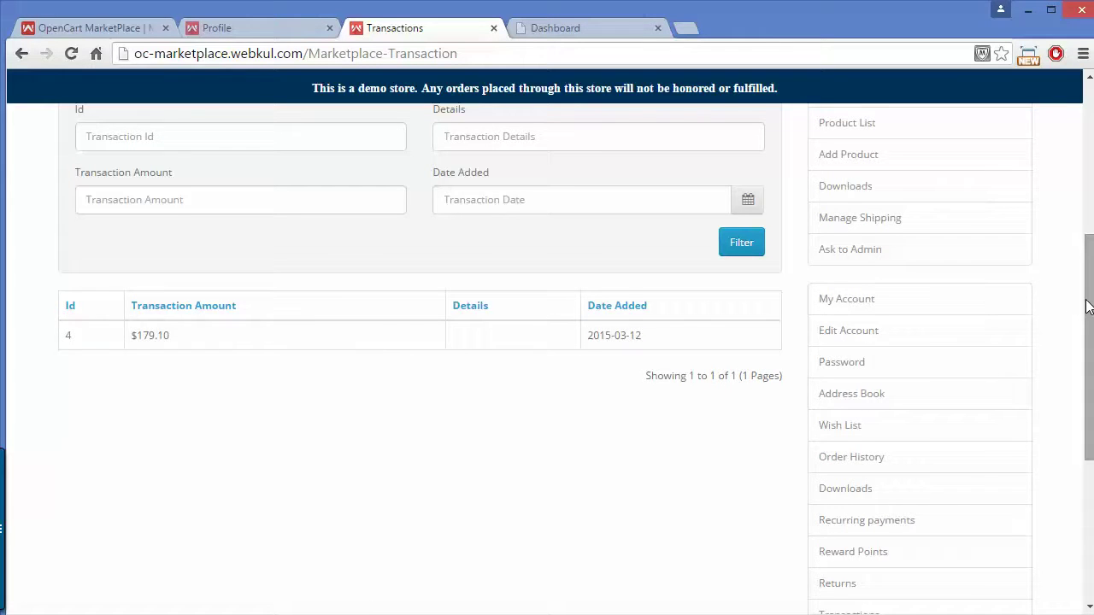
pyautogui.moveTo(1087, 306); pyautogui.dragTo(1088, 249)
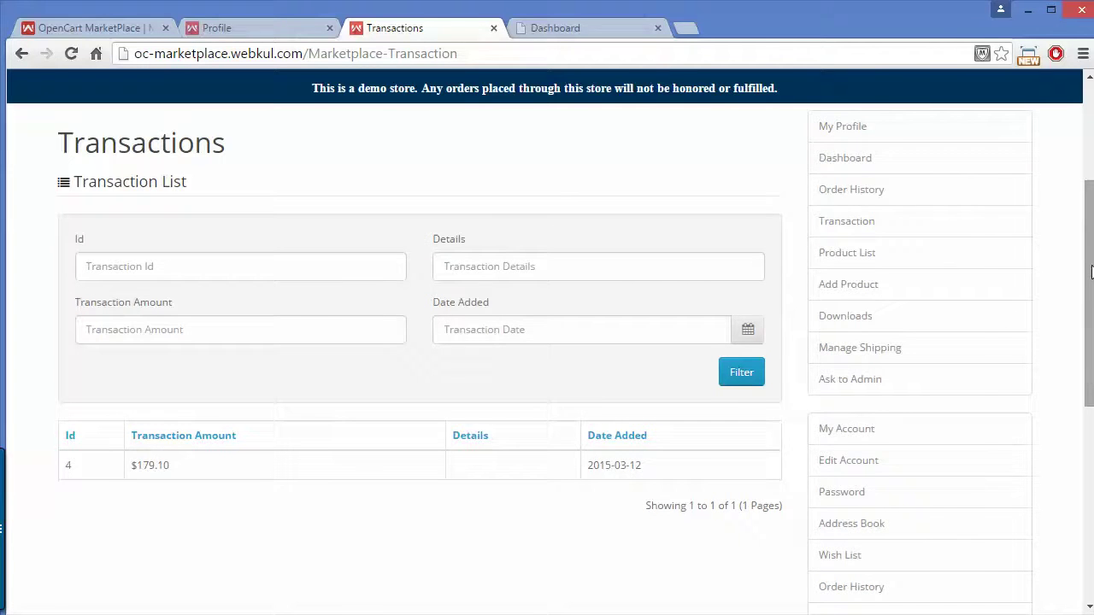
pyautogui.moveTo(1090, 271); pyautogui.dragTo(1090, 224)
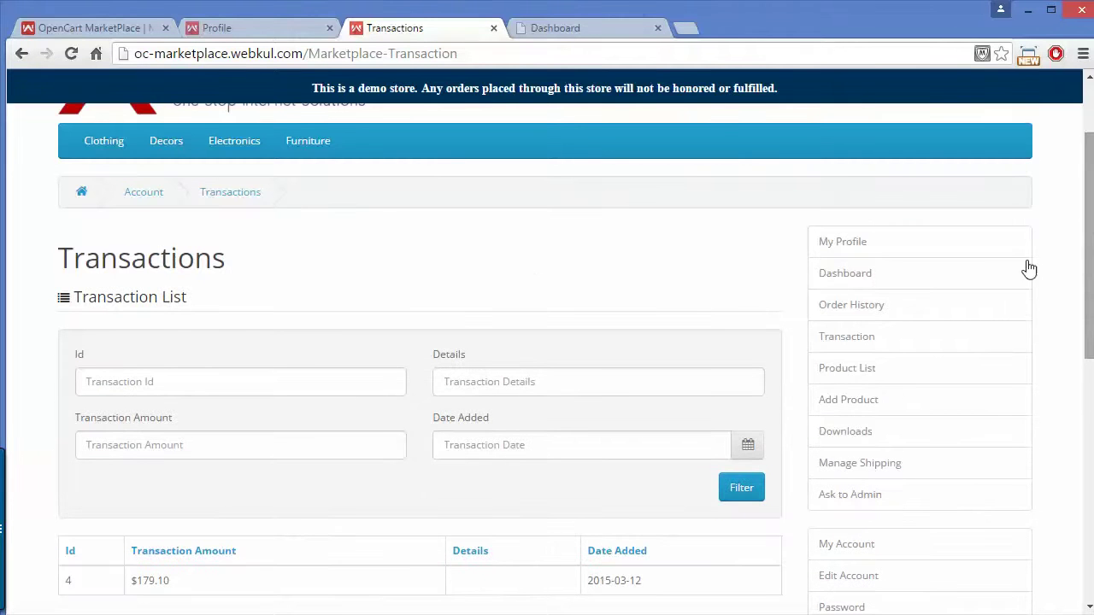
# Step: Open the seller's Product List and review the filter fields and listed products
pyautogui.click(859, 383)
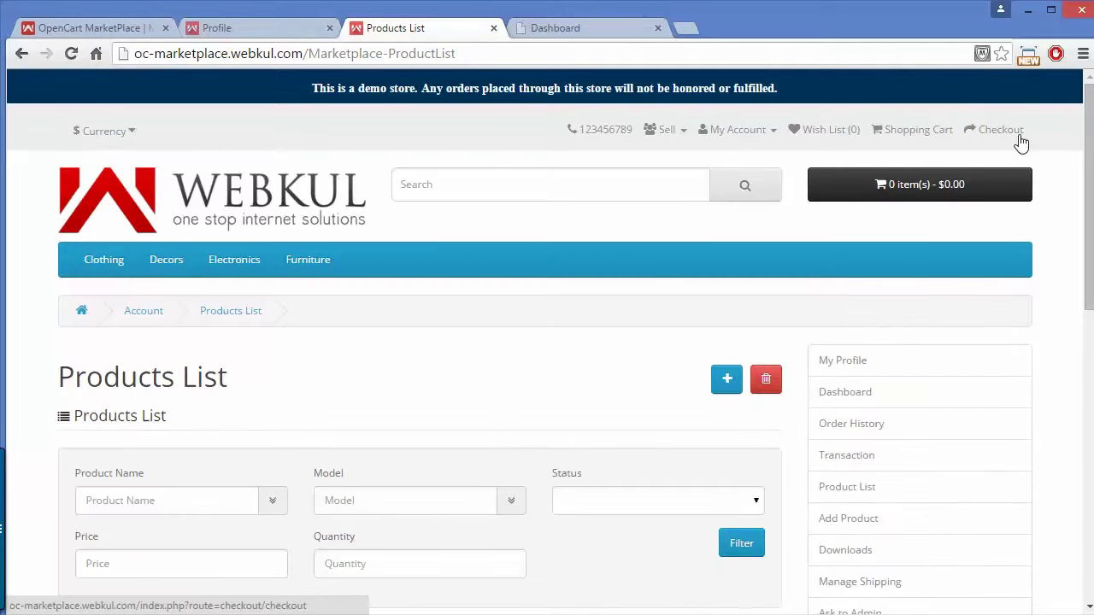
pyautogui.scroll(-3, 1085, 213)
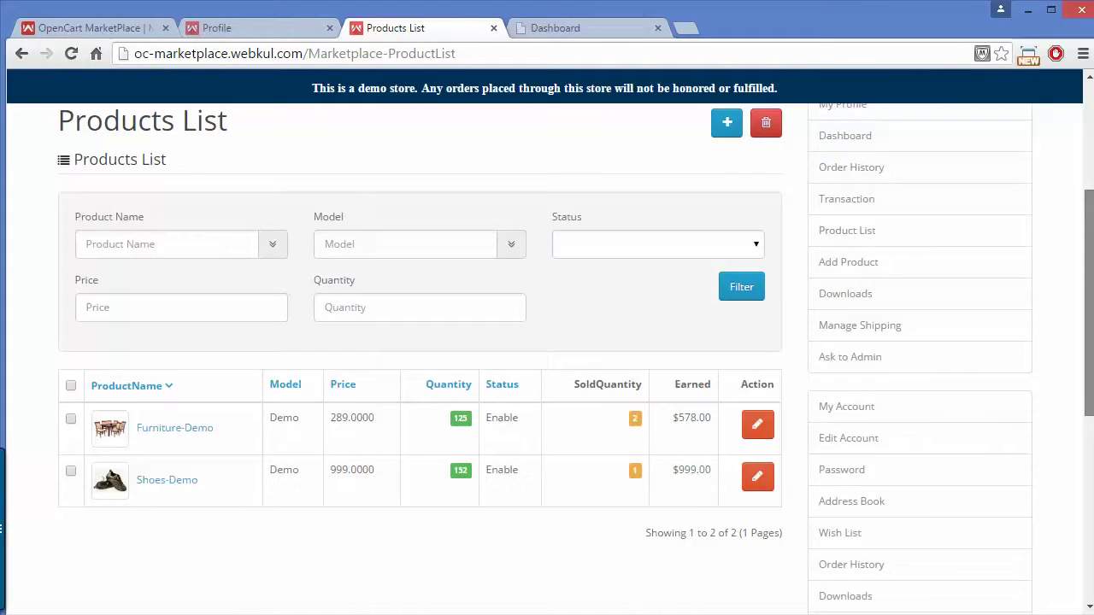
pyautogui.scroll(-1, 734, 450)
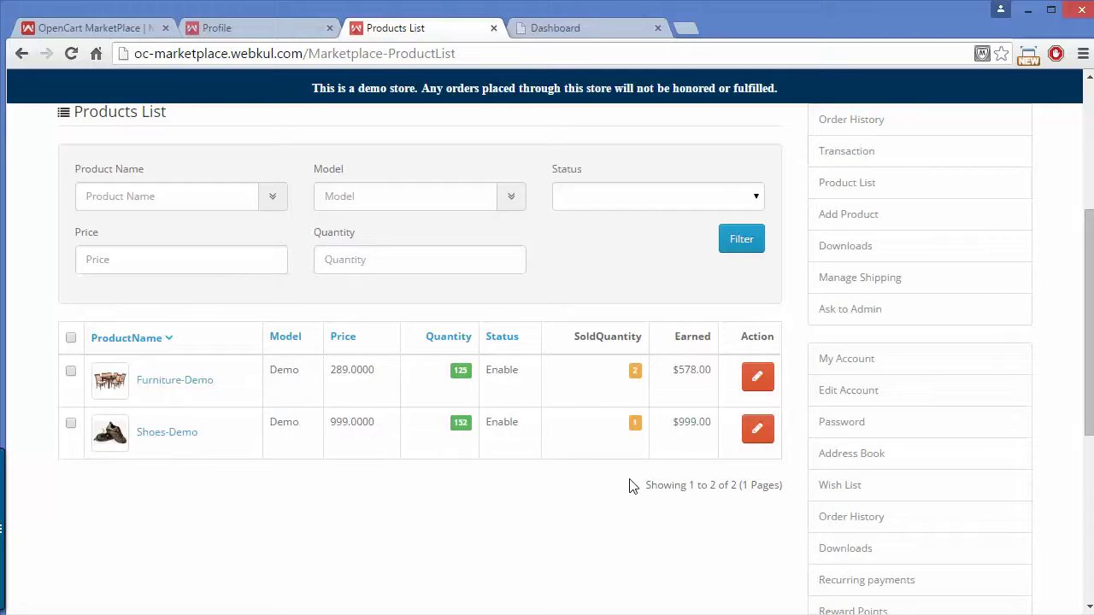
# Step: Open Furniture-Demo for editing and examine its General fields, from product name and description down to the meta tags and product tags
pyautogui.click(763, 382)
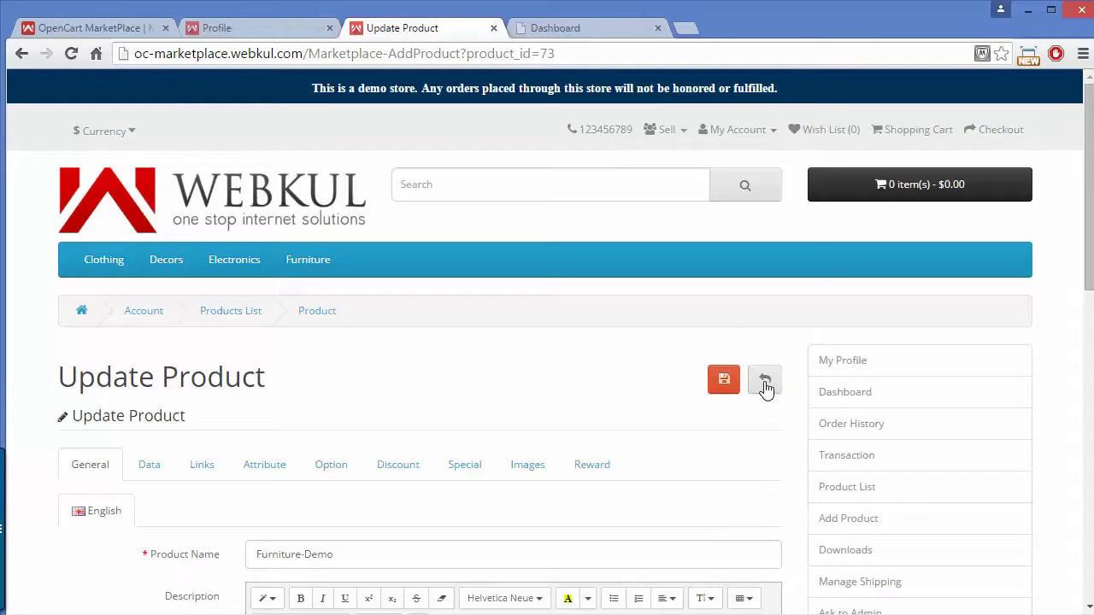
pyautogui.scroll(-3, 1090, 127)
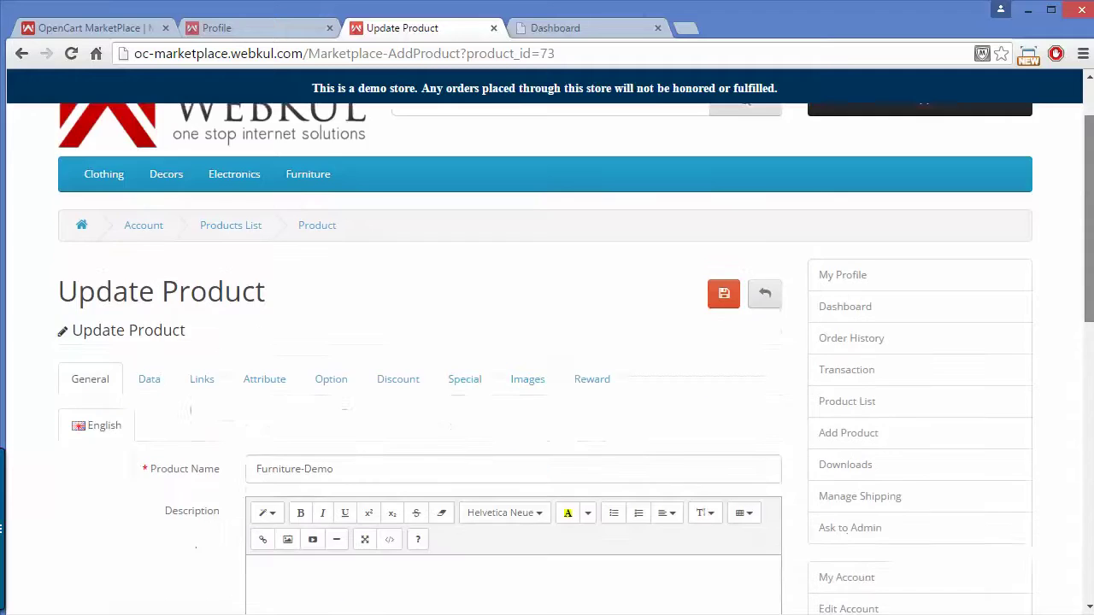
pyautogui.scroll(-2, 547, 341)
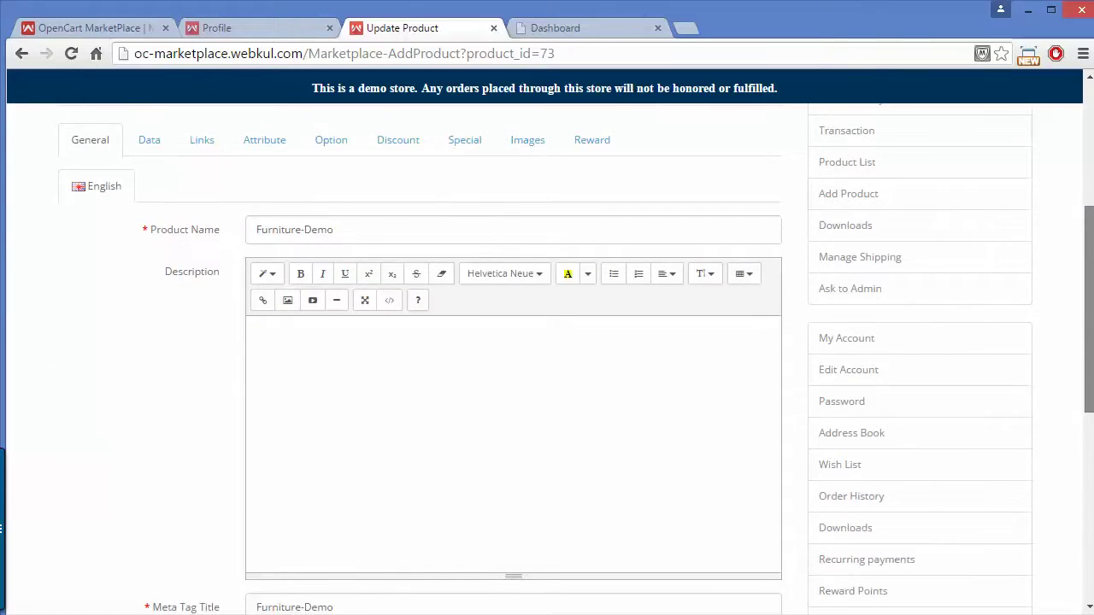
pyautogui.scroll(1, 547, 342)
pyautogui.scroll(-3, 547, 342)
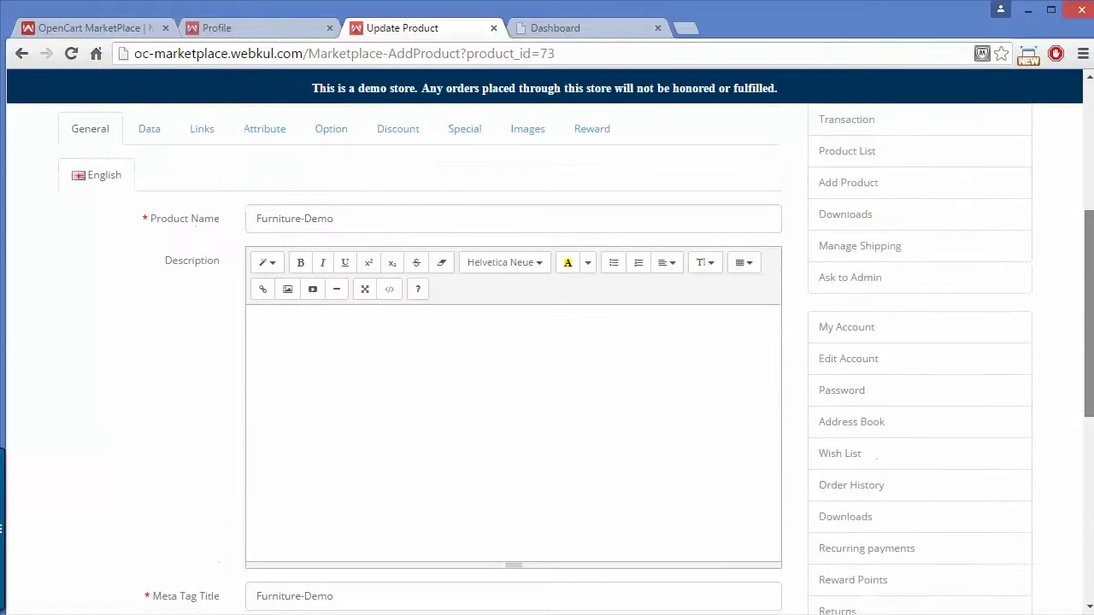
pyautogui.scroll(-3, 1078, 307)
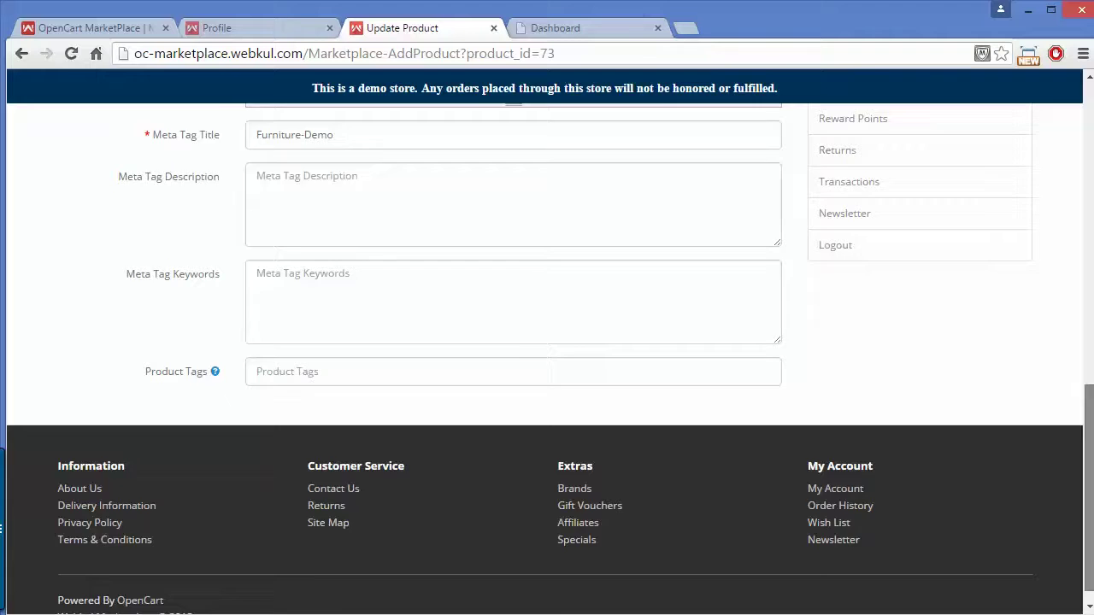
pyautogui.scroll(6, 1078, 308)
pyautogui.scroll(2, 1074, 278)
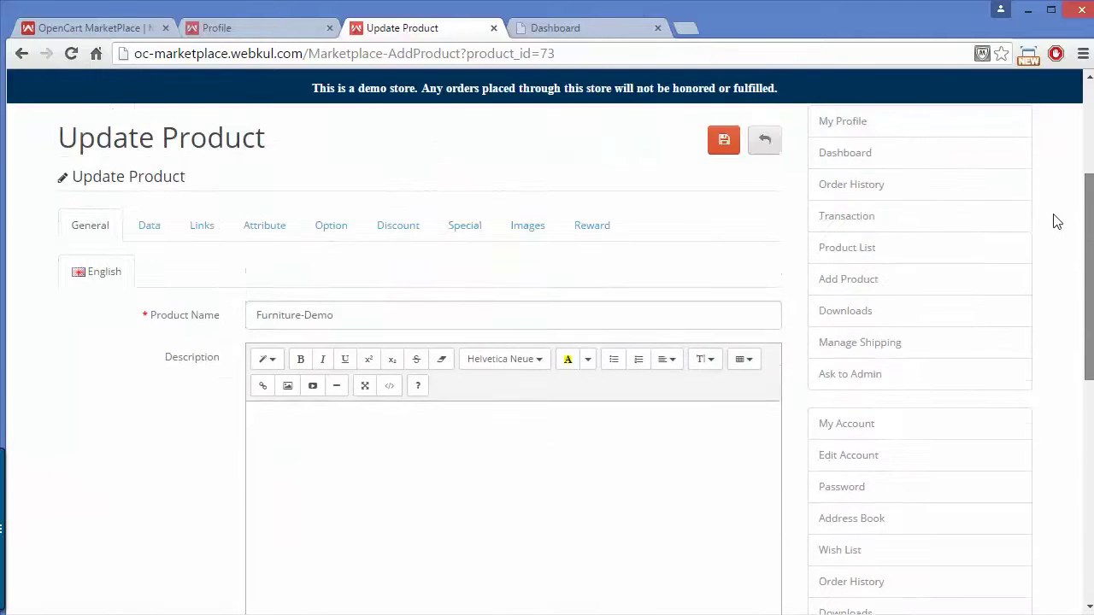
pyautogui.scroll(-2, 1074, 288)
pyautogui.scroll(-4, 1078, 299)
pyautogui.scroll(7, 1077, 197)
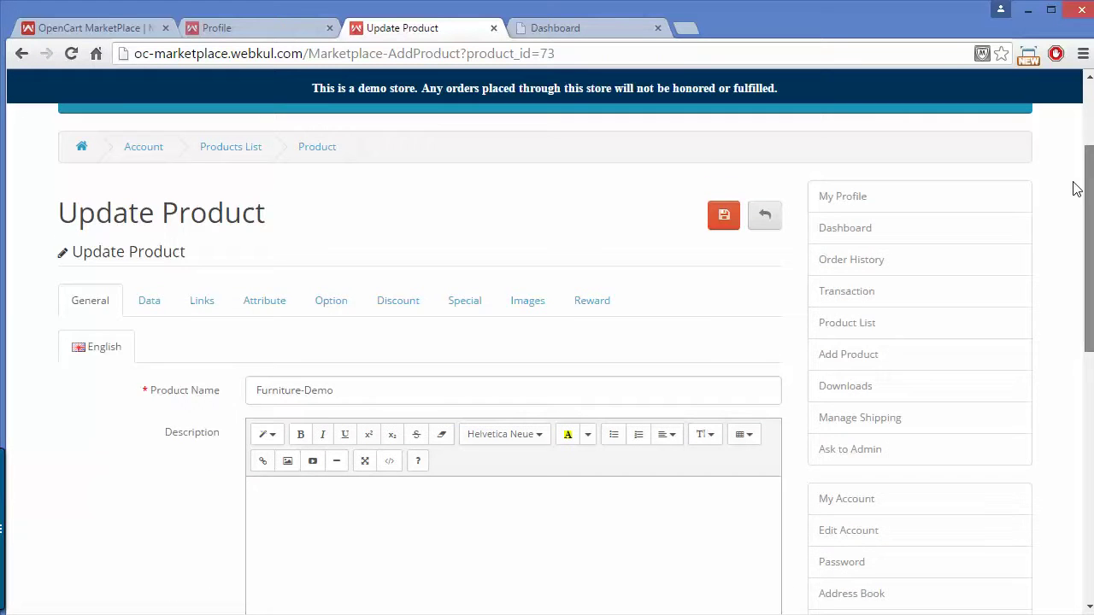
# Step: Examine the Data fields of the Furniture-Demo product
pyautogui.click(149, 314)
pyautogui.scroll(-5, 149, 318)
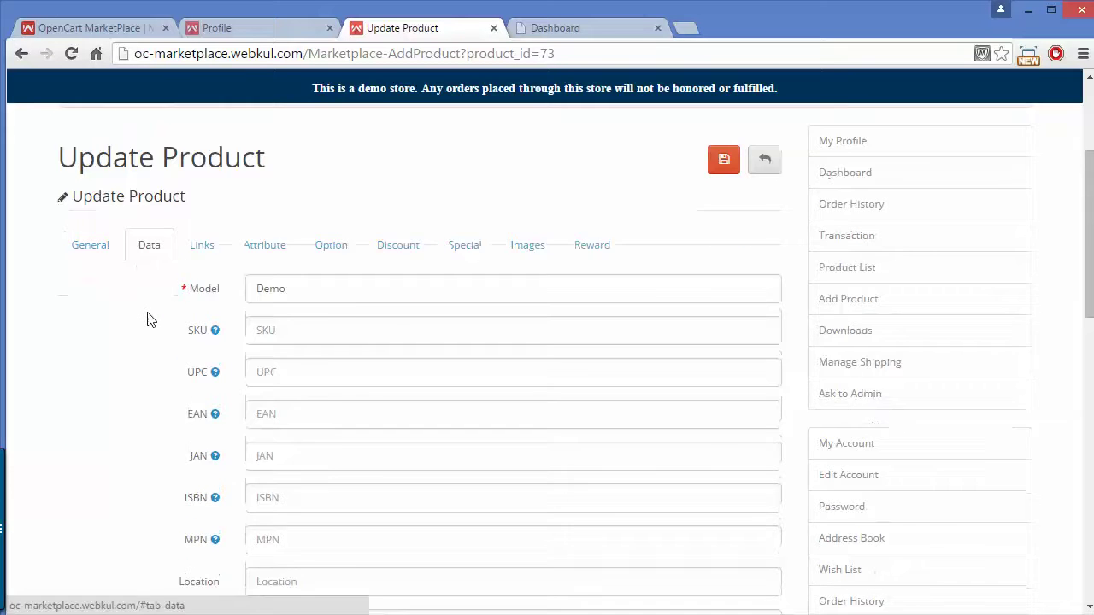
pyautogui.scroll(-2, 147, 318)
pyautogui.scroll(2, 147, 319)
pyautogui.scroll(1, 147, 319)
pyautogui.scroll(4, 147, 319)
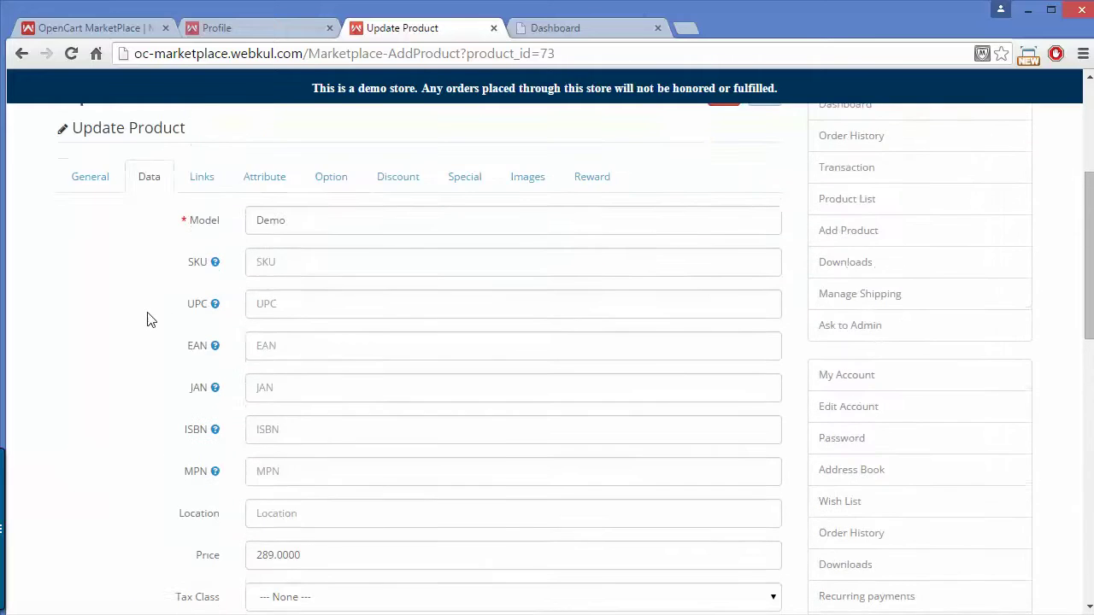
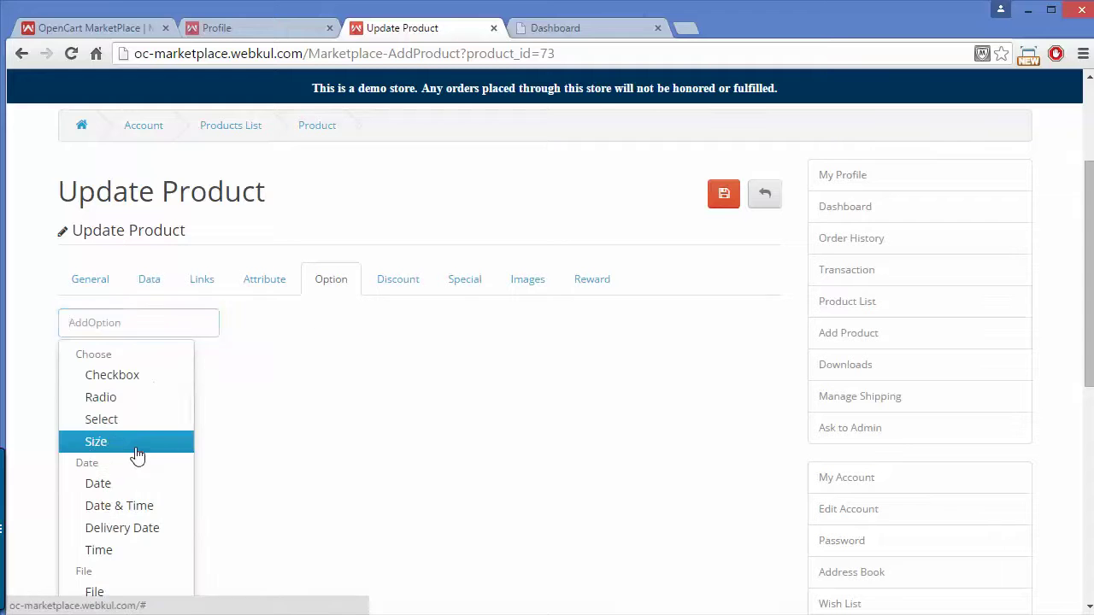
# Step: Try adding a Size option and a blank discount row to the Furniture-Demo product
pyautogui.click(137, 455)
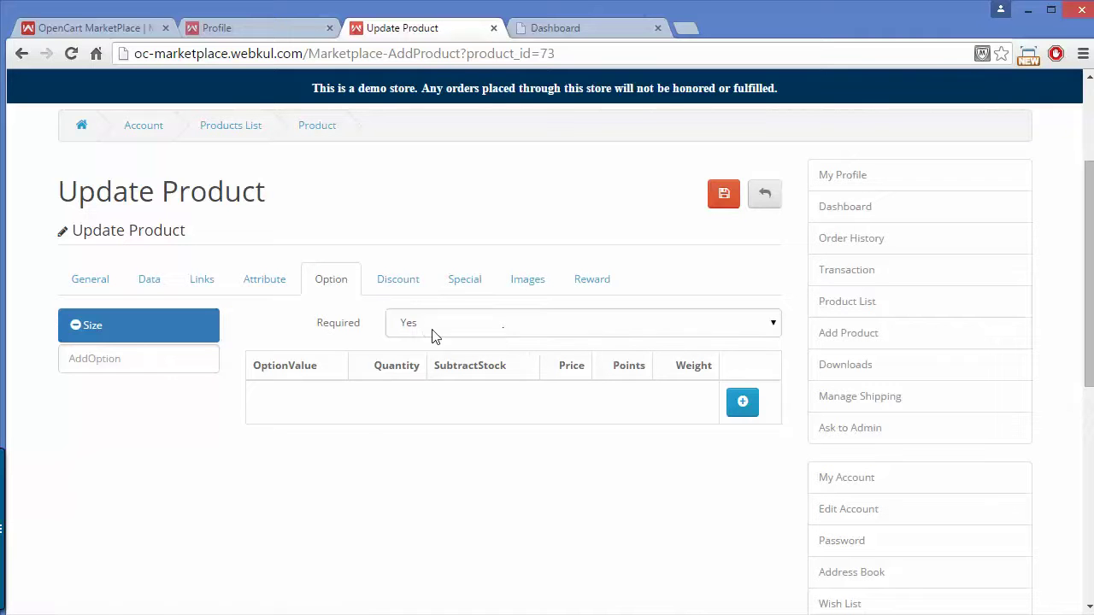
pyautogui.click(395, 279)
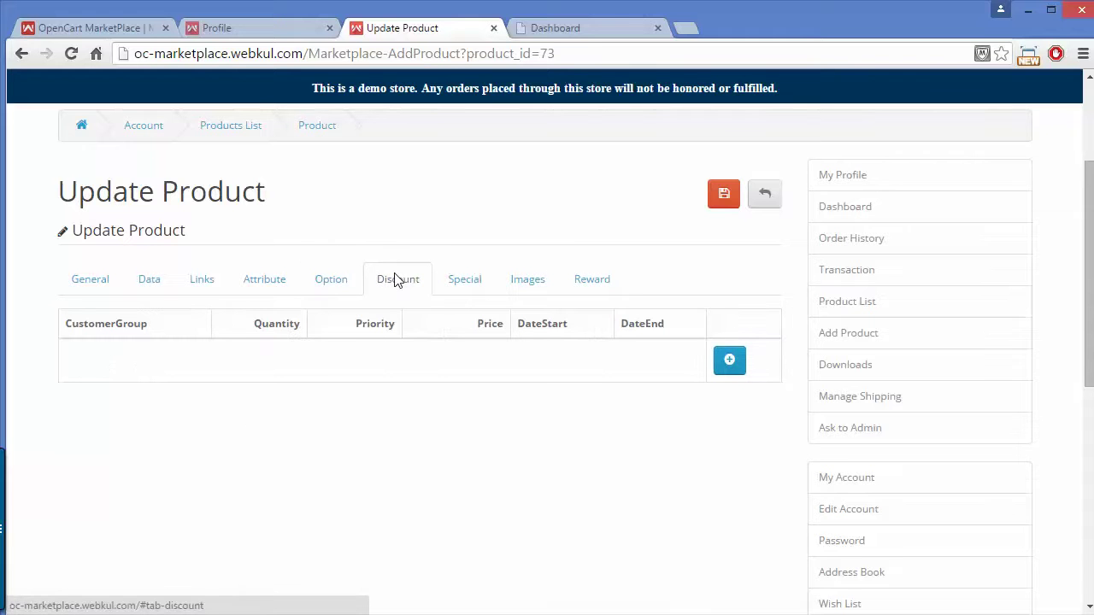
pyautogui.click(722, 368)
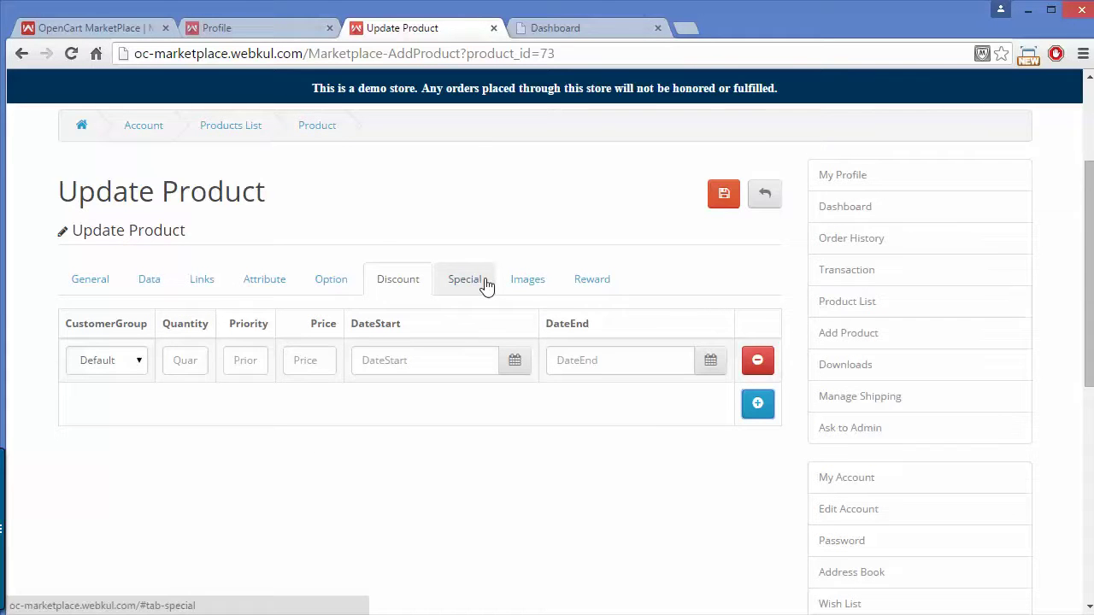
# Step: View the product's Special, Images and Reward settings, and return to the Products List without saving
pyautogui.click(481, 282)
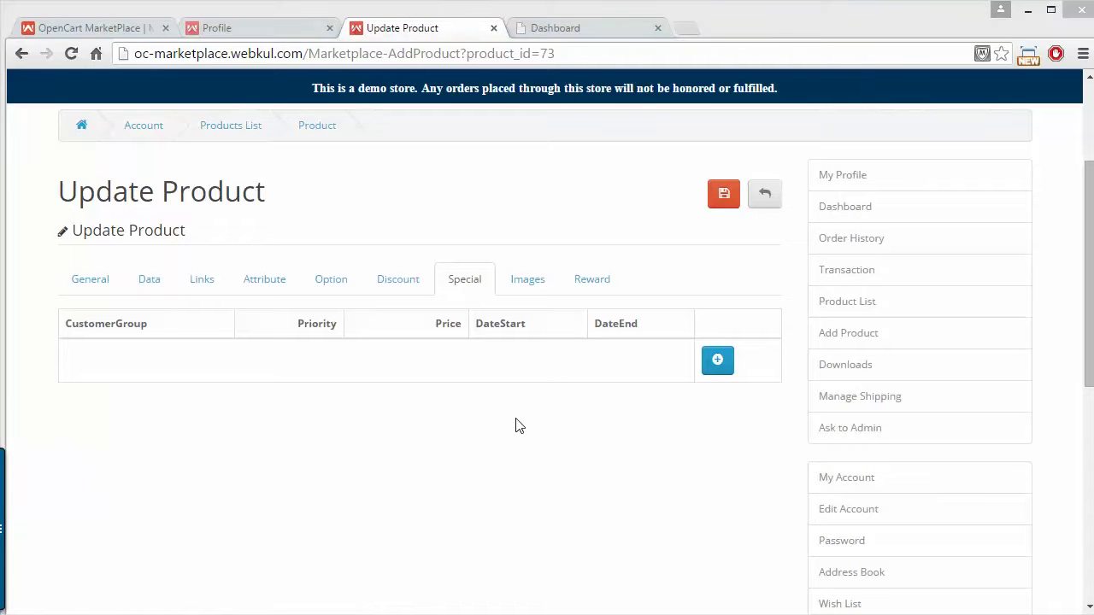
pyautogui.click(526, 286)
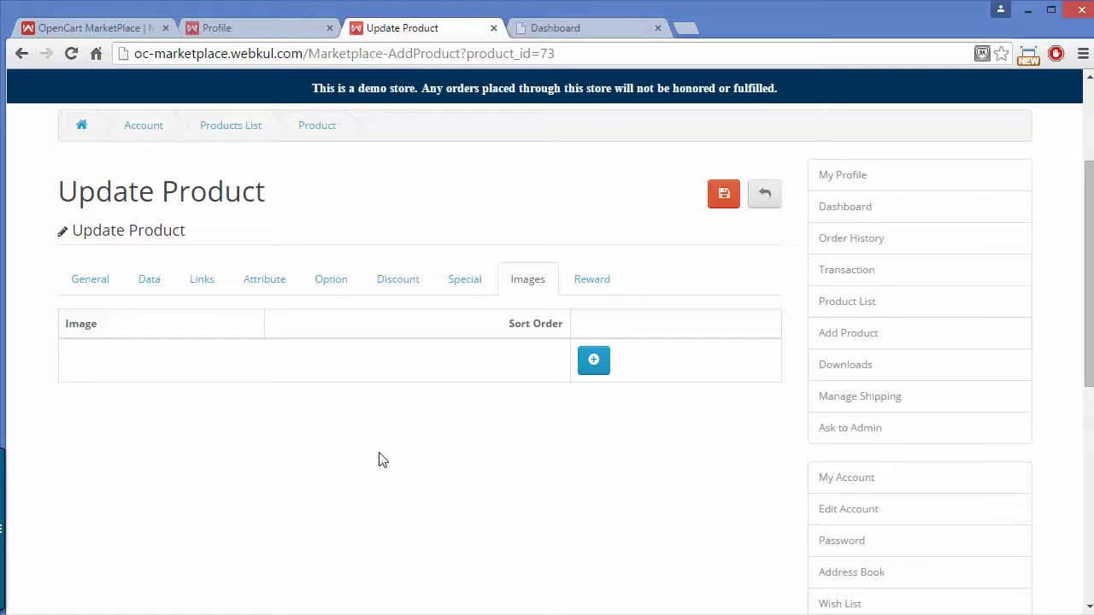
pyautogui.click(589, 294)
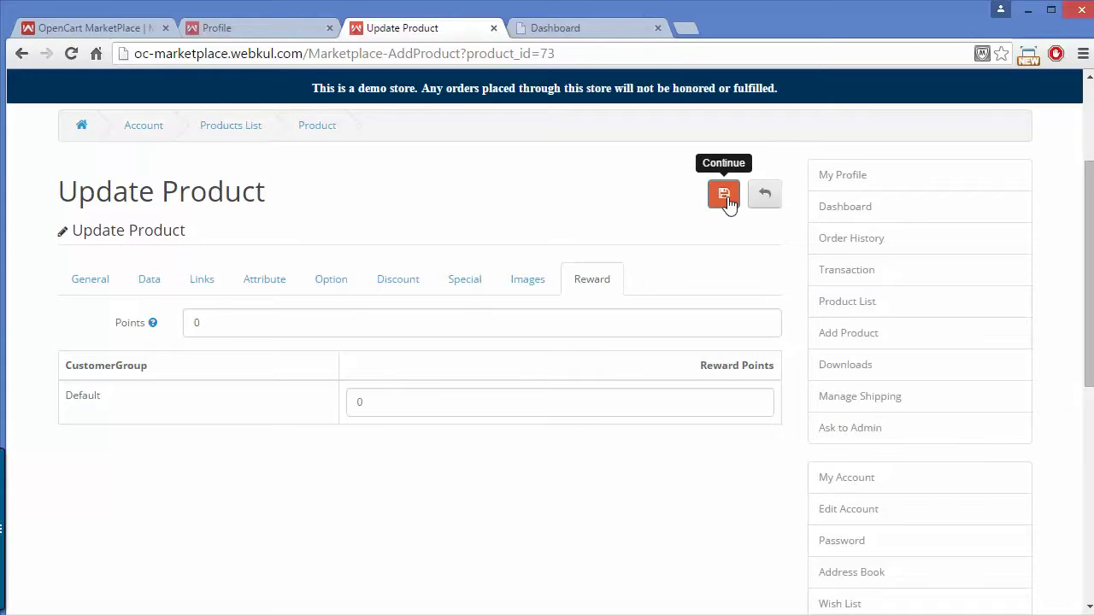
pyautogui.click(766, 193)
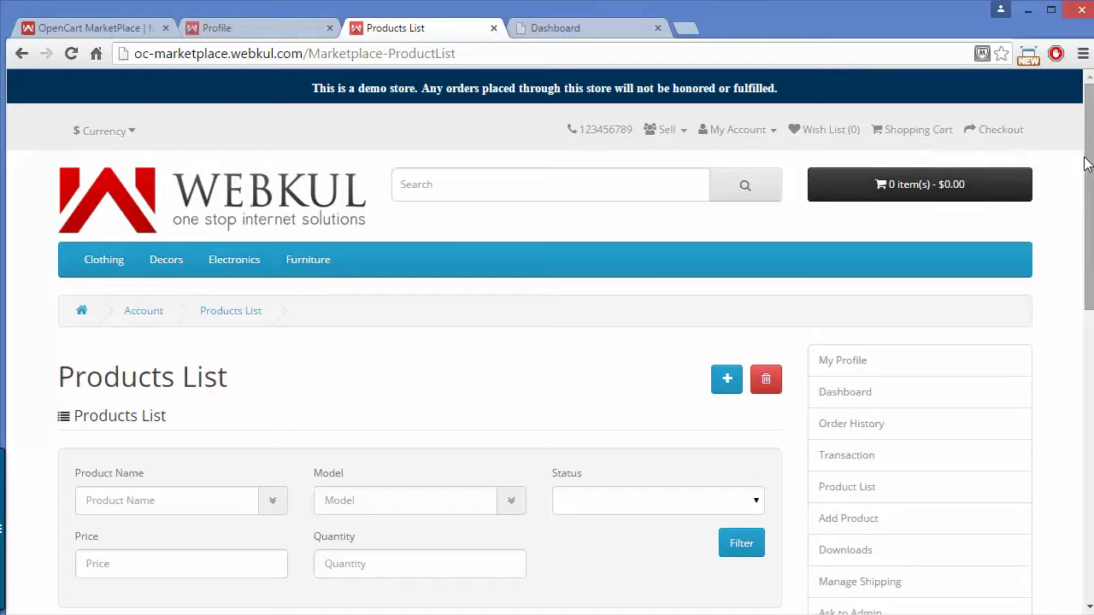
# Step: Start a new product from the seller's account and bring up its General fields
pyautogui.moveTo(1088, 166); pyautogui.dragTo(1090, 212)
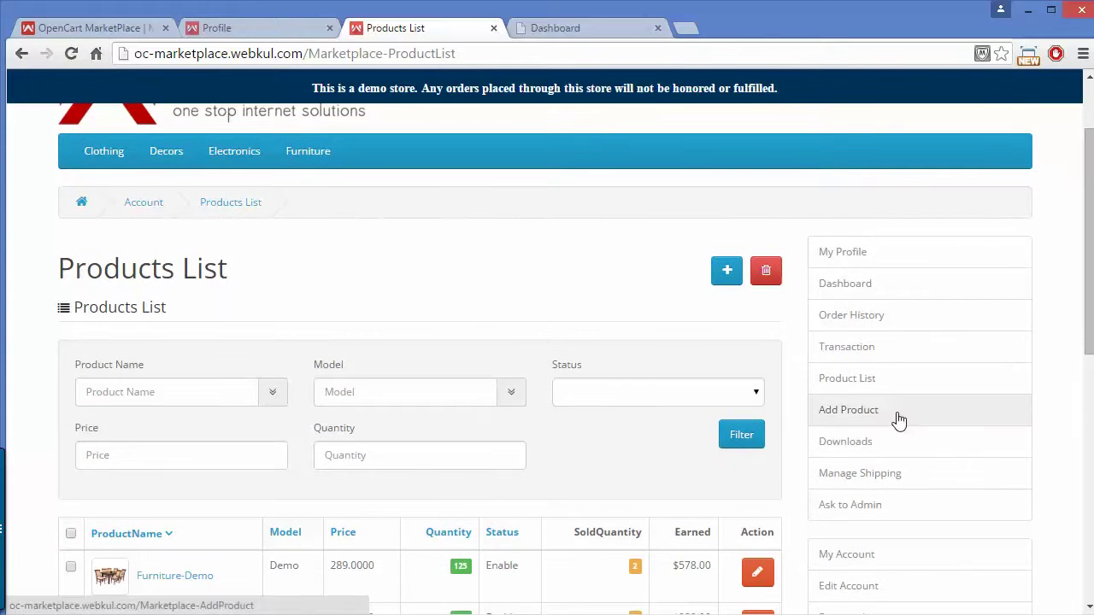
pyautogui.click(897, 418)
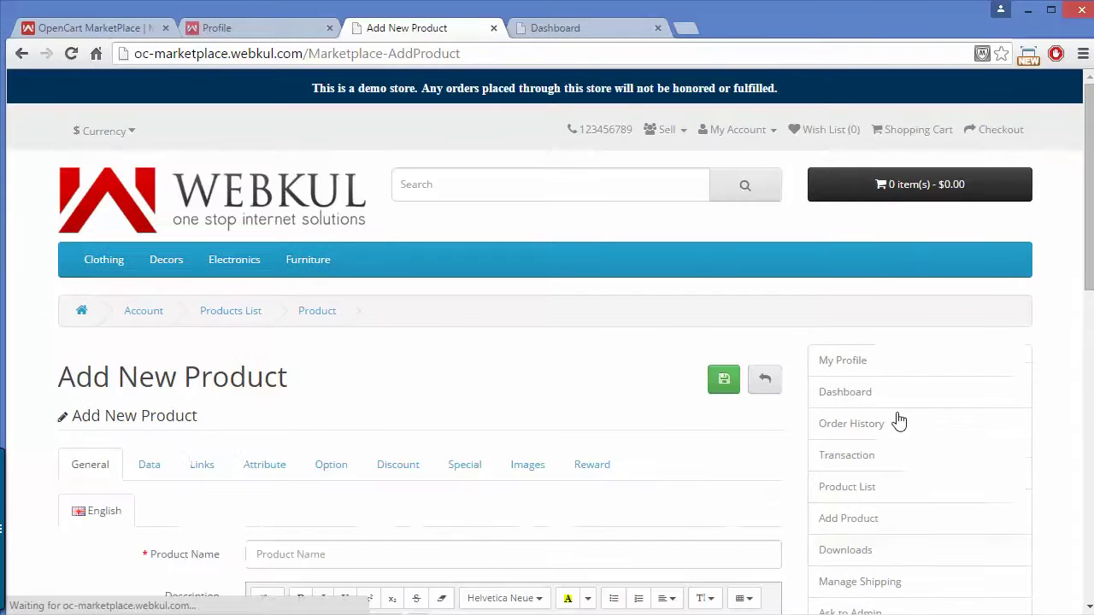
pyautogui.moveTo(1086, 146); pyautogui.dragTo(1090, 238)
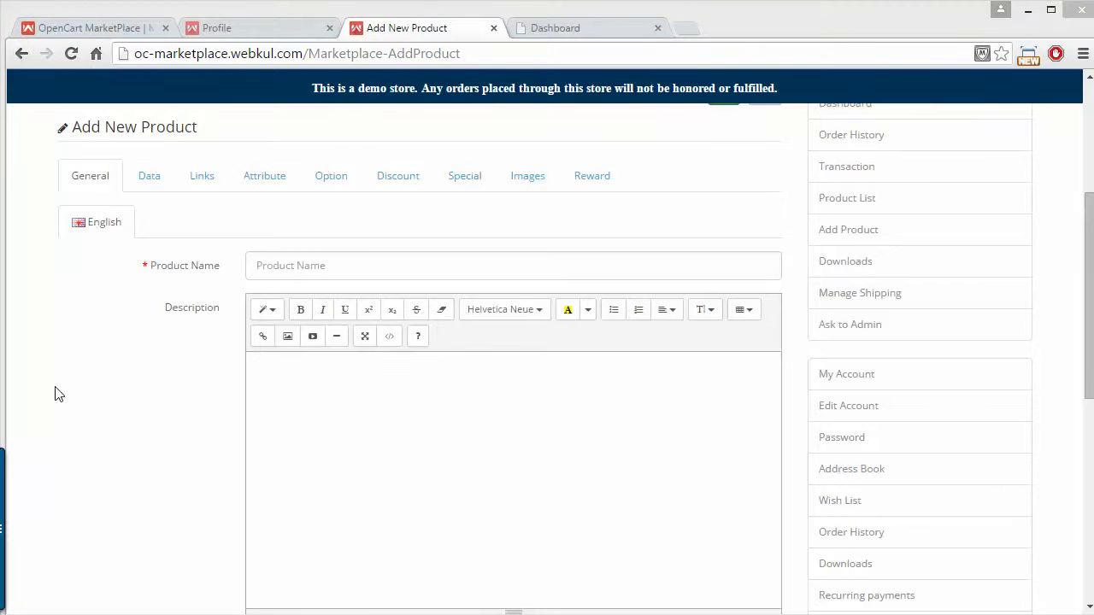
# Step: Name the new product "demo product1", describe it as "demo description", and set its model to demo1, SKU to 12 and UPC to 211
pyautogui.click(525, 445)
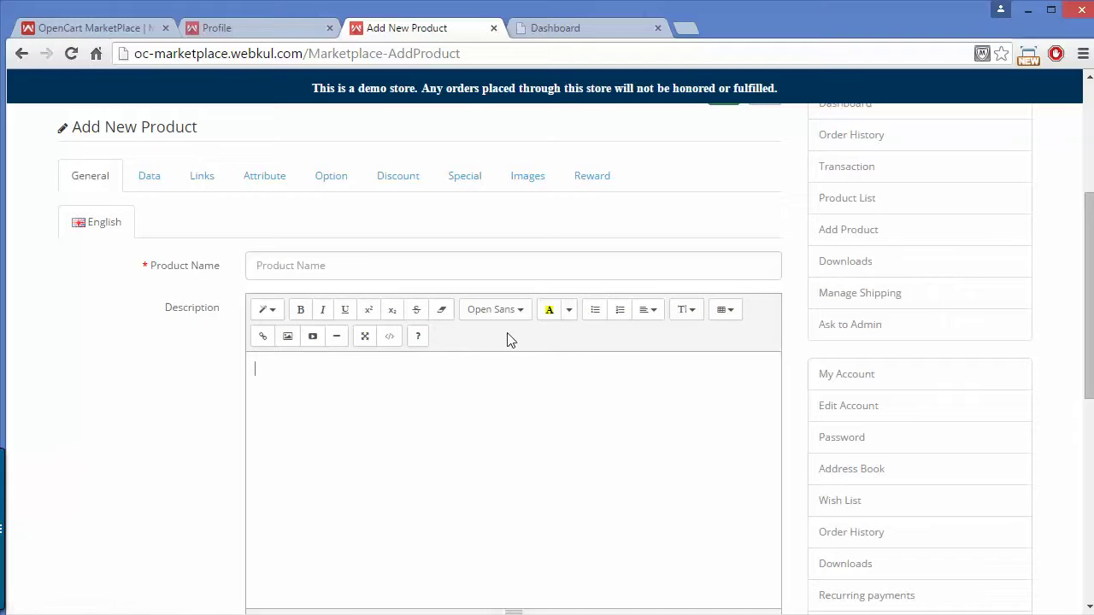
pyautogui.click(309, 259)
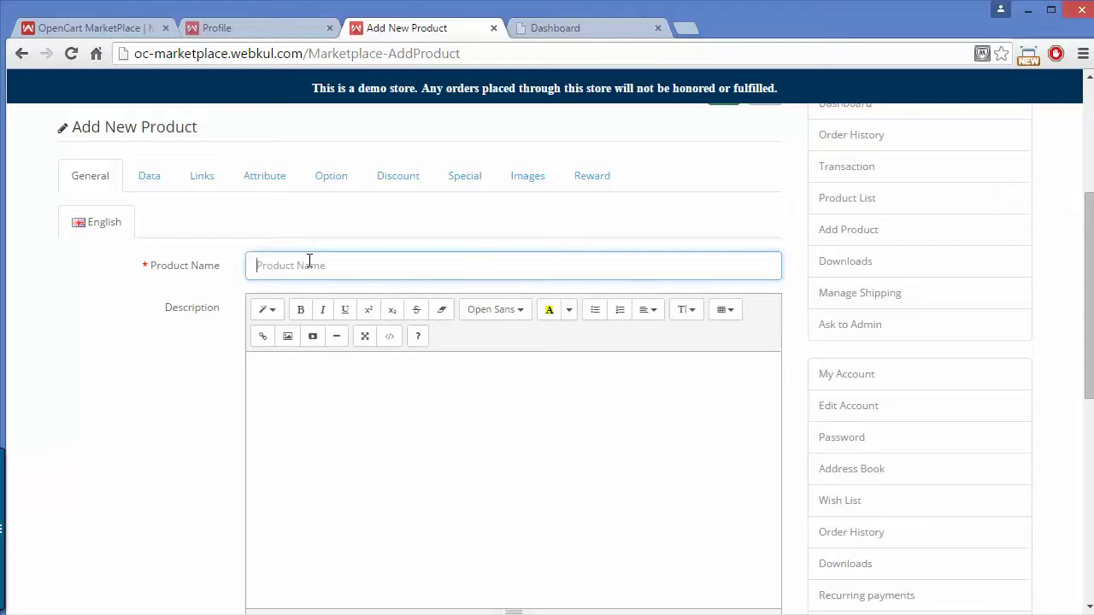
pyautogui.click(336, 456)
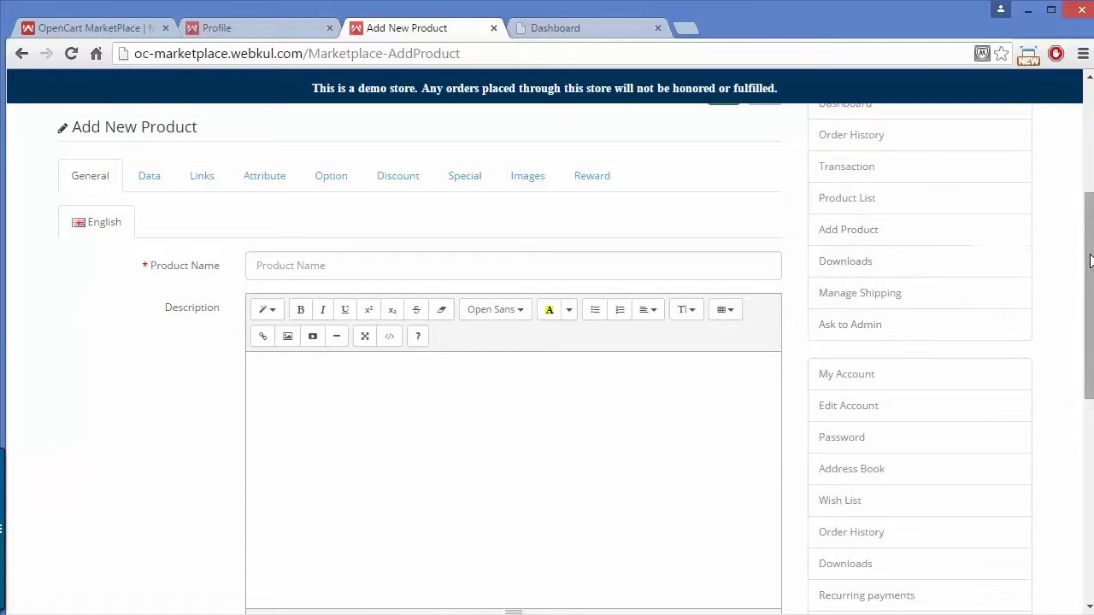
pyautogui.moveTo(1090, 261); pyautogui.dragTo(1090, 330)
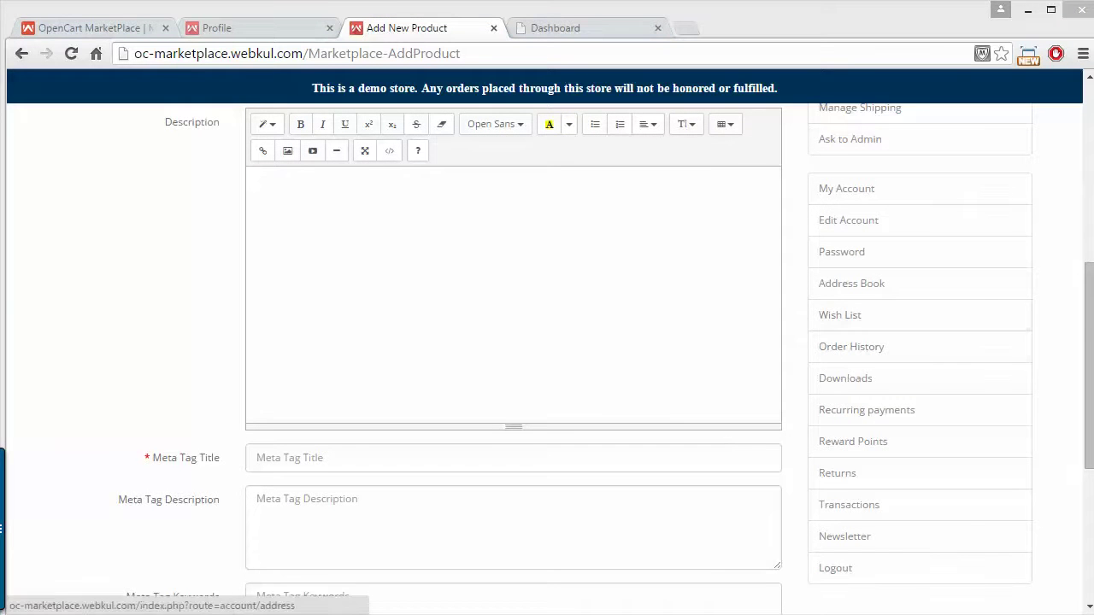
pyautogui.moveTo(1091, 319); pyautogui.dragTo(1083, 219)
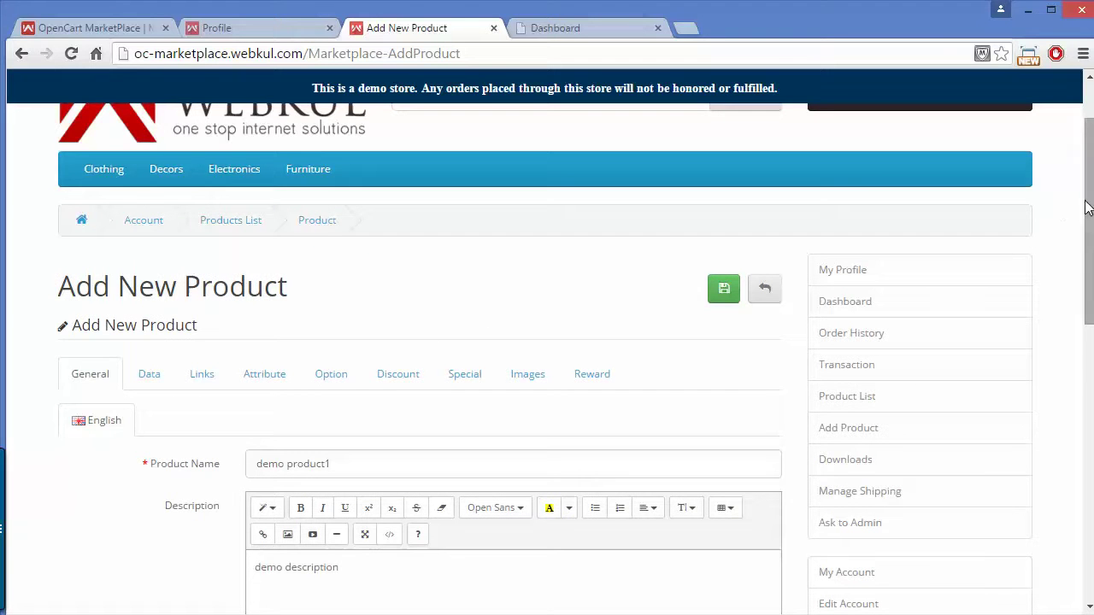
pyautogui.moveTo(1083, 210); pyautogui.dragTo(1087, 261)
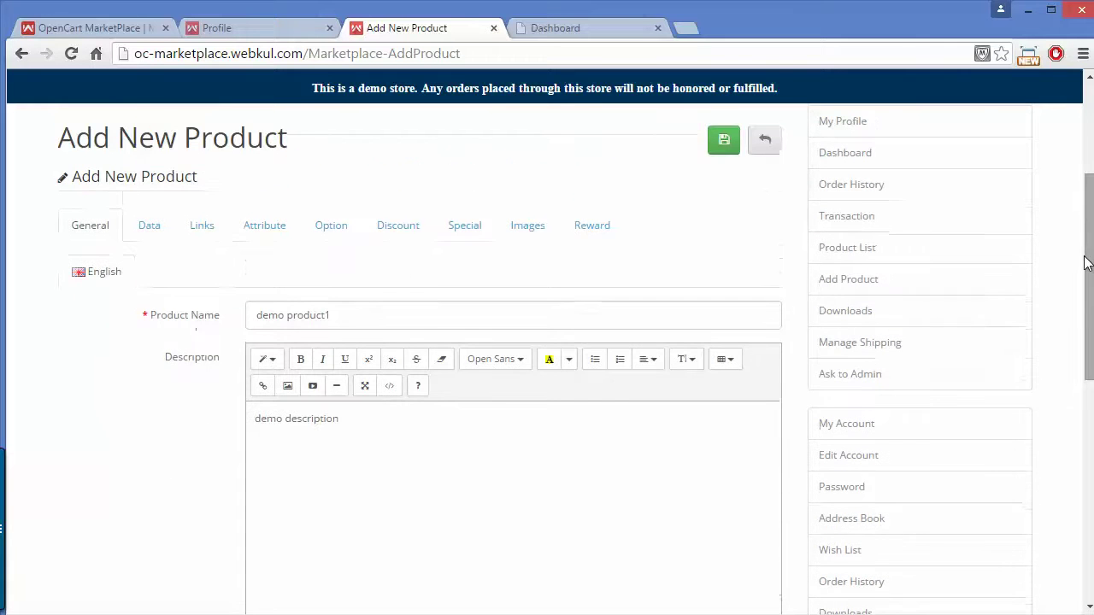
pyautogui.click(154, 225)
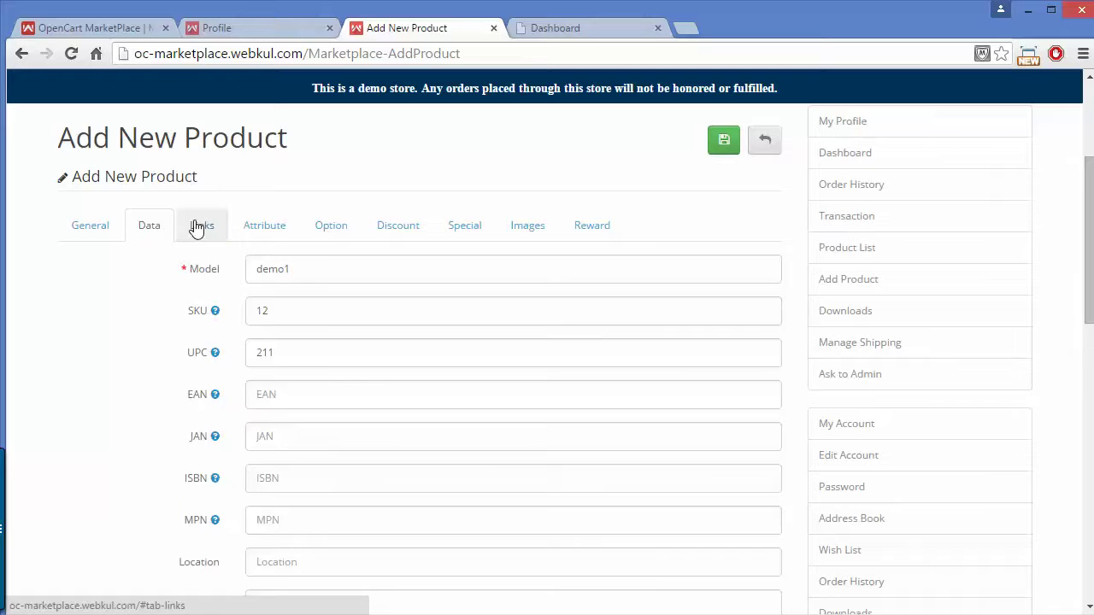
# Step: Review the new product's Links, Attribute, Option, Discount, Special, Images and Reward settings, and save the product
pyautogui.click(199, 225)
pyautogui.click(261, 227)
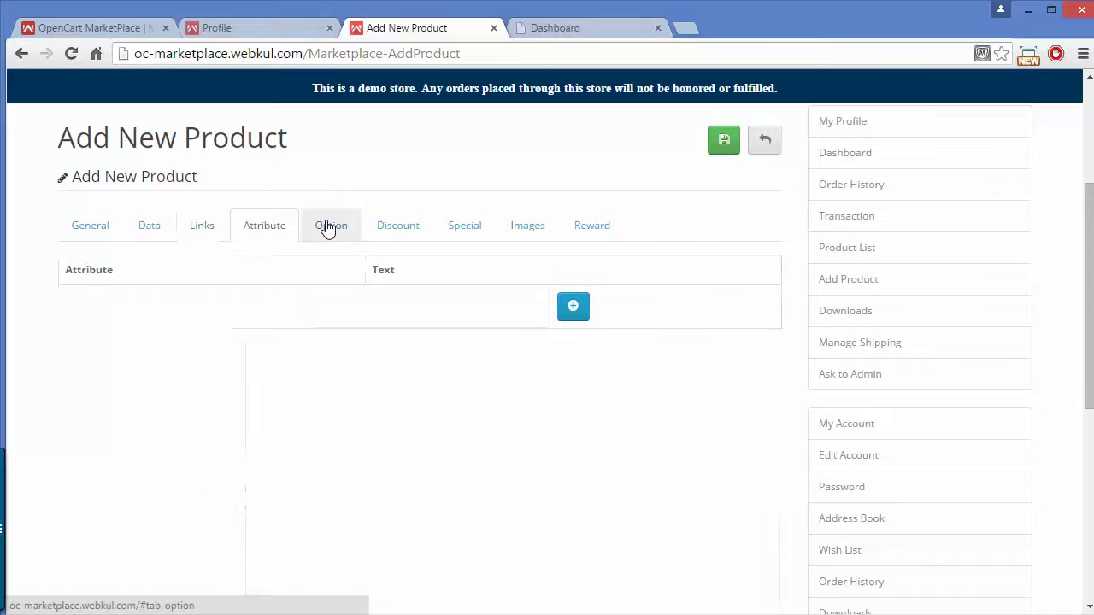
pyautogui.click(328, 227)
pyautogui.click(400, 226)
pyautogui.click(468, 227)
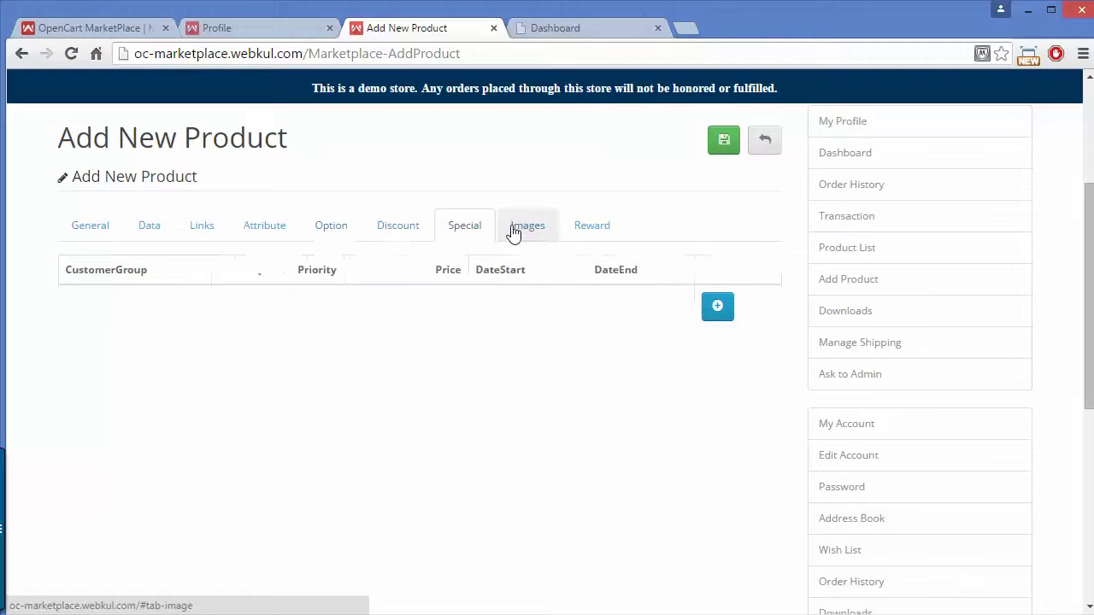
pyautogui.click(518, 233)
pyautogui.click(588, 233)
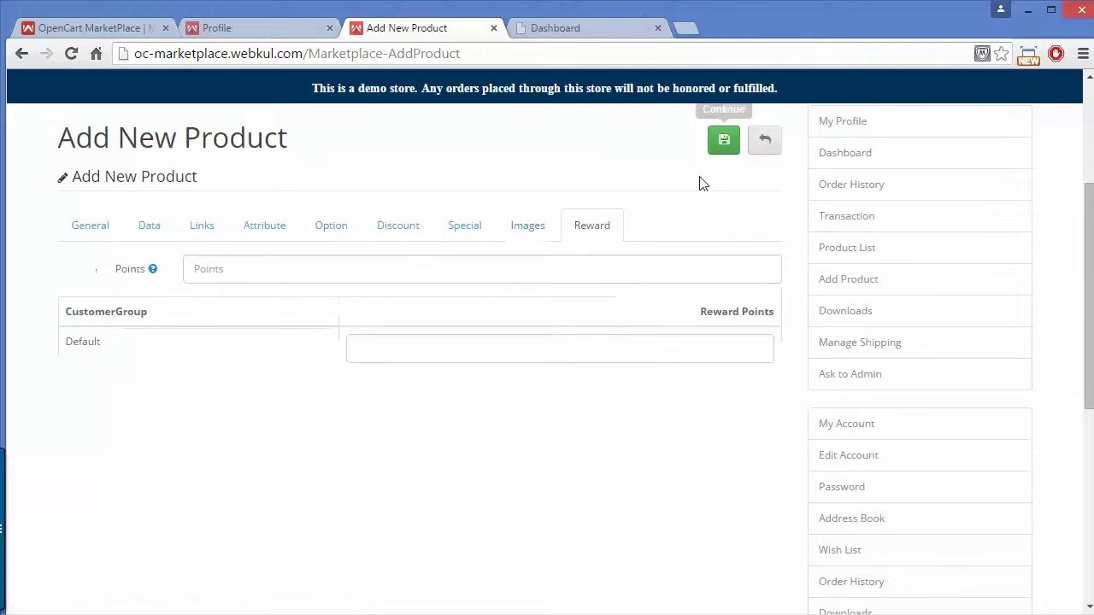
pyautogui.click(723, 151)
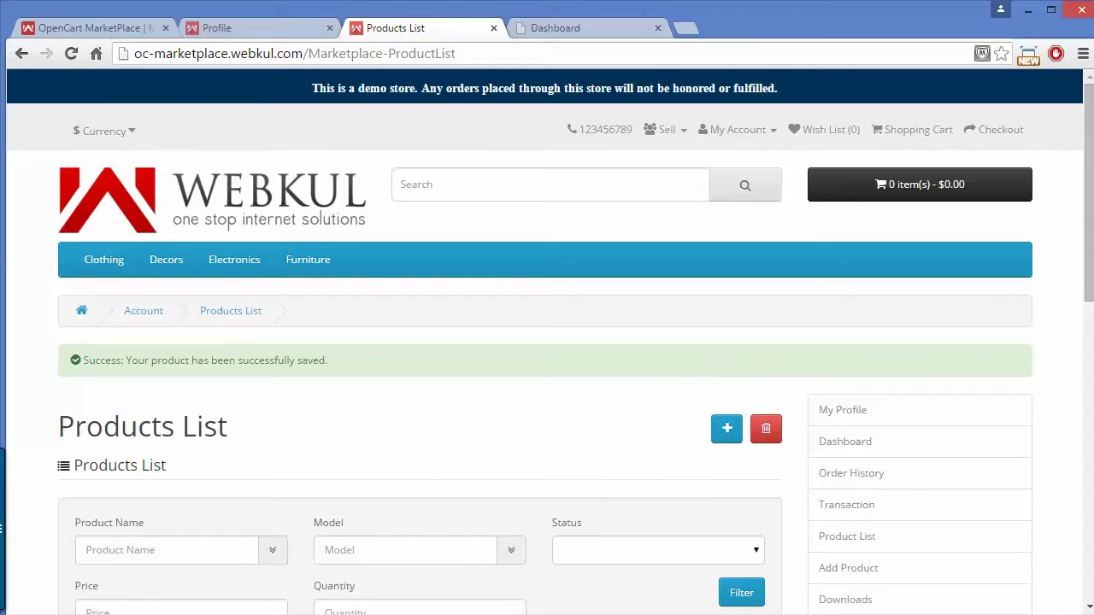
# Step: Check the Products List for the new product and open demo product1's storefront page from the Decors category
pyautogui.scroll(-5, 1092, 175)
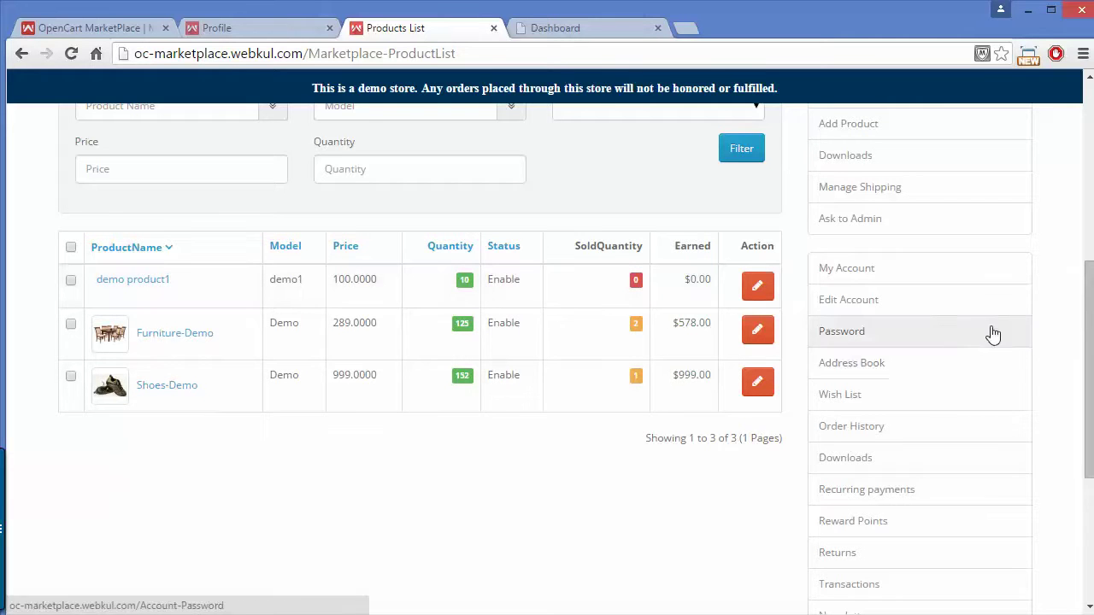
pyautogui.moveTo(1089, 316); pyautogui.dragTo(1089, 181)
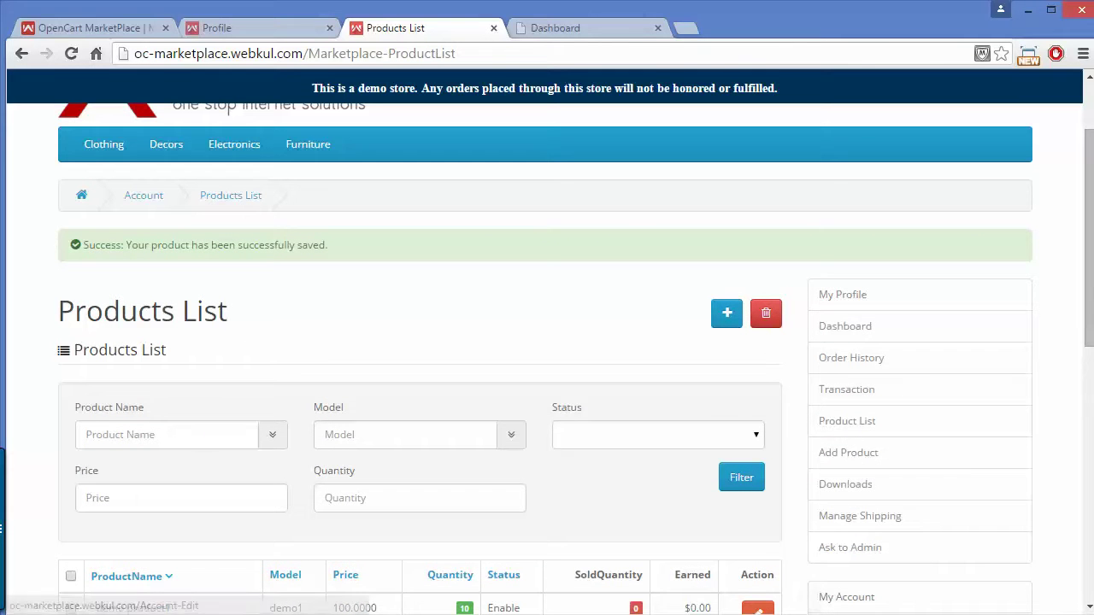
pyautogui.click(164, 146)
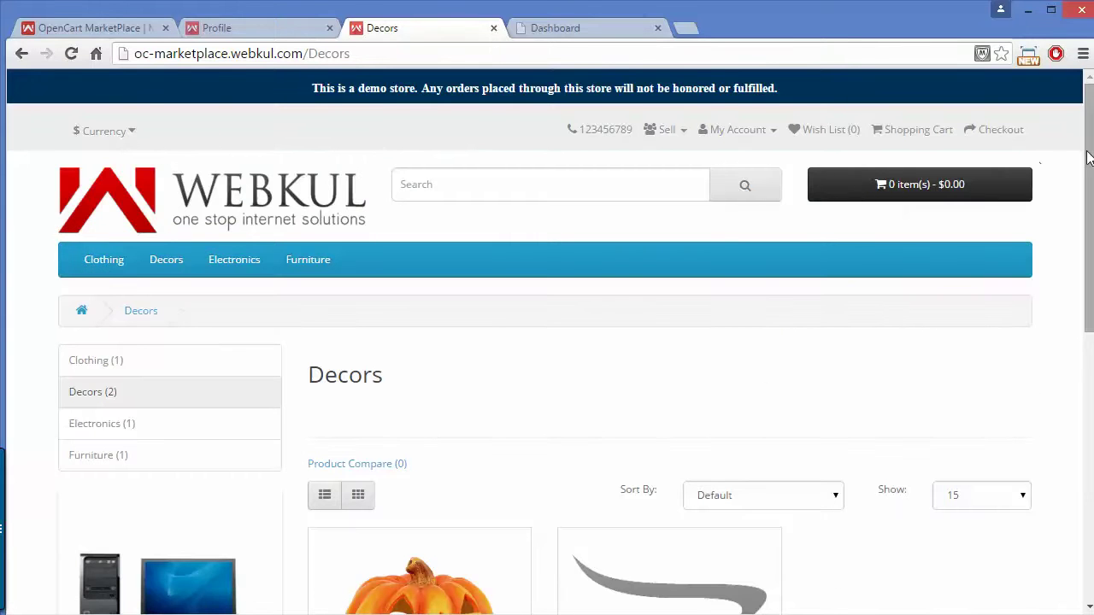
pyautogui.moveTo(1087, 158); pyautogui.dragTo(1086, 301)
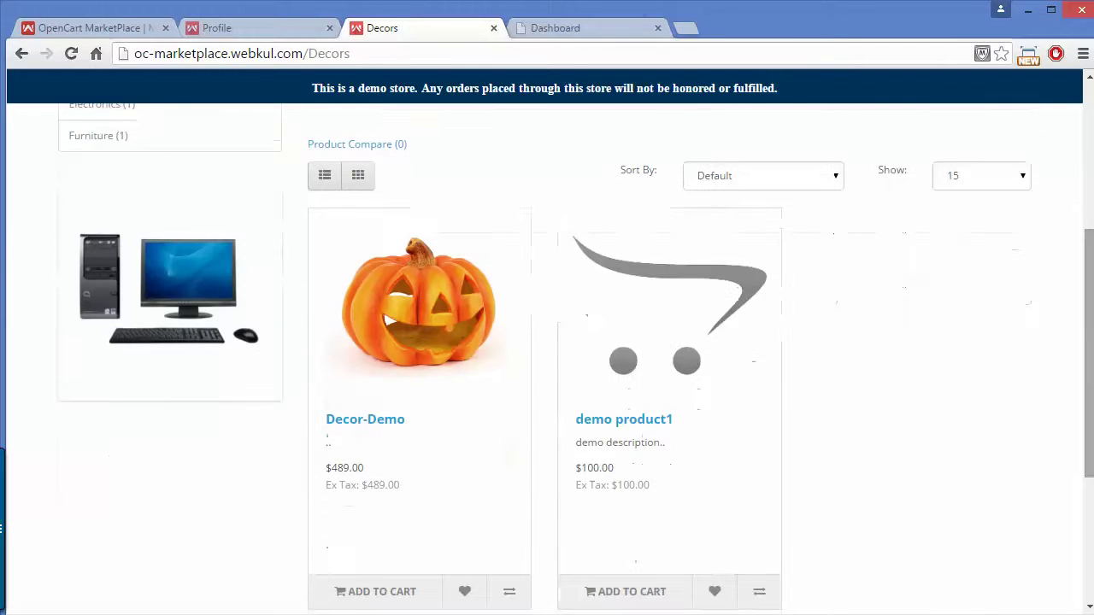
pyautogui.click(701, 334)
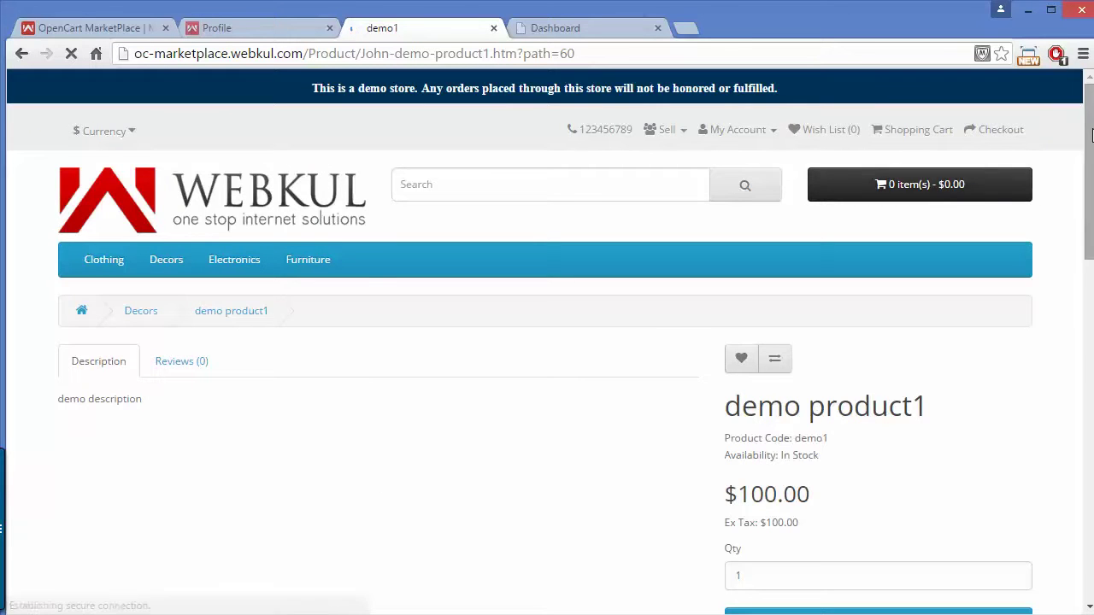
# Step: View demo product1's details and seller section, and inspect the Contact Seller form's Subject and Ask fields without sending a message
pyautogui.moveTo(1091, 135); pyautogui.dragTo(1091, 217)
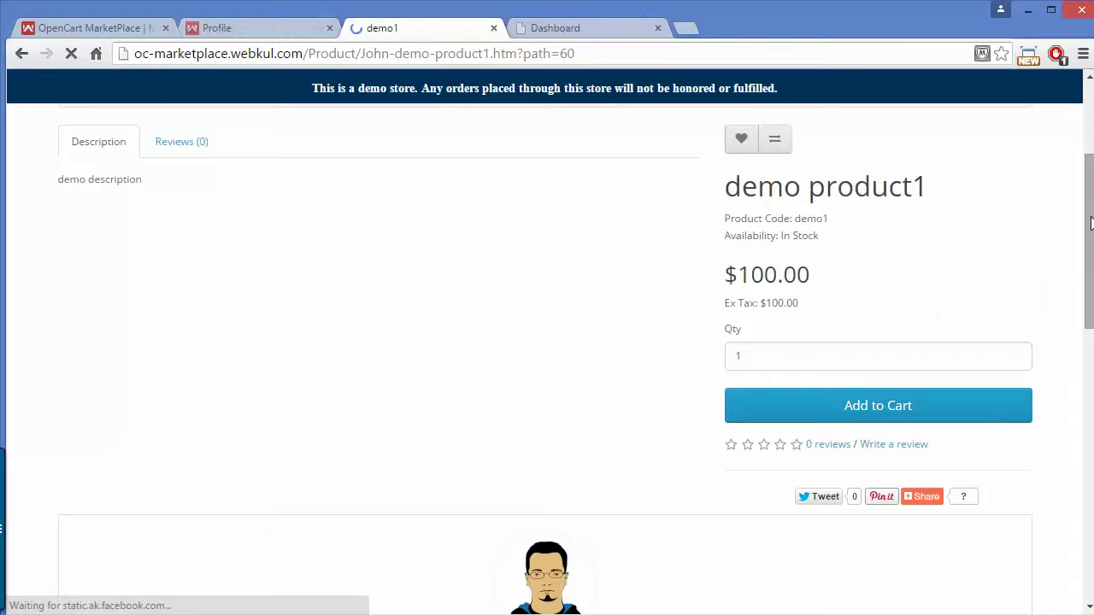
pyautogui.moveTo(1090, 222)
pyautogui.mouseDown()
pyautogui.moveTo(1090, 204)
pyautogui.moveTo(1090, 216)
pyautogui.mouseUp()
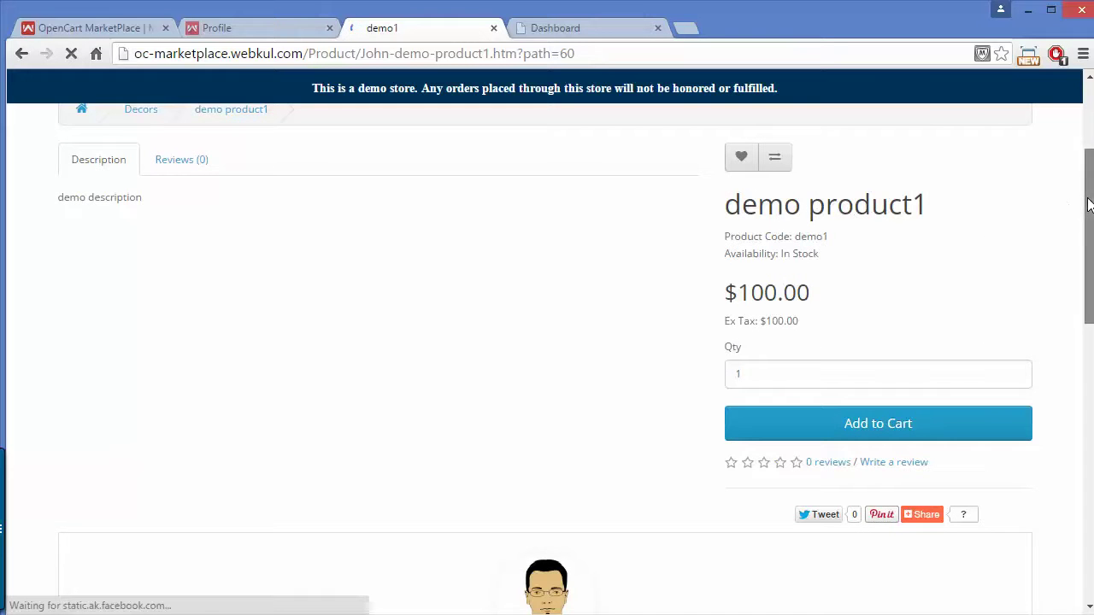
pyautogui.scroll(-4, 540, 587)
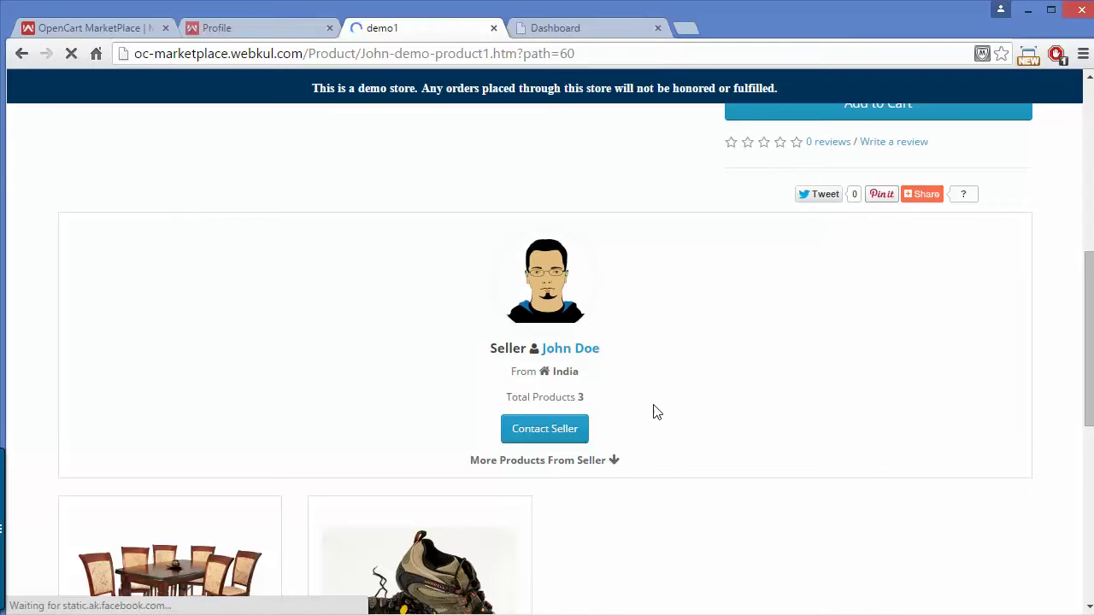
pyautogui.click(555, 436)
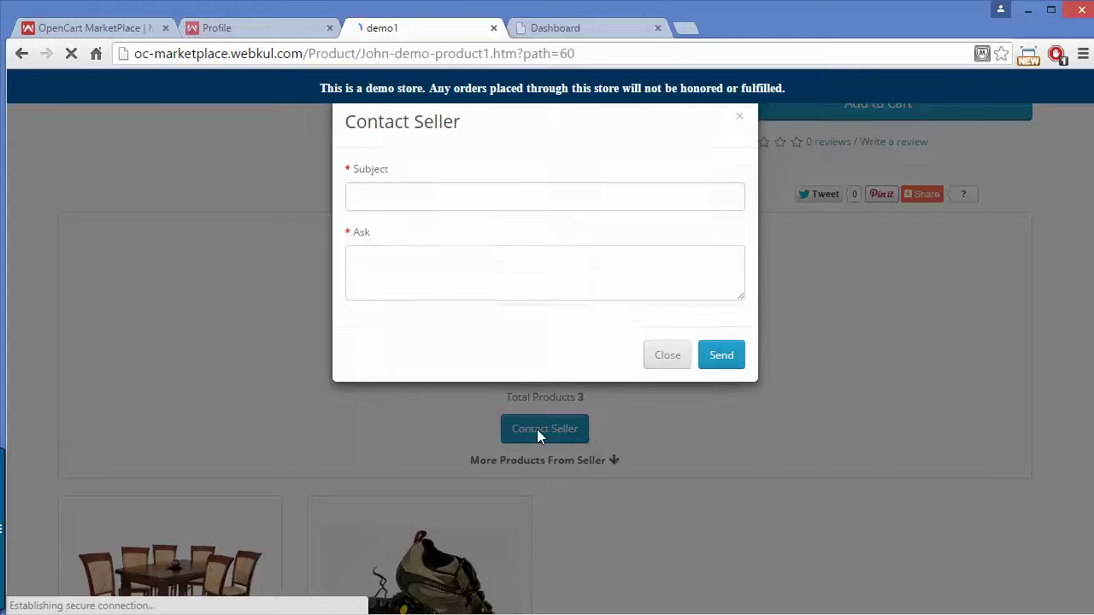
pyautogui.click(401, 189)
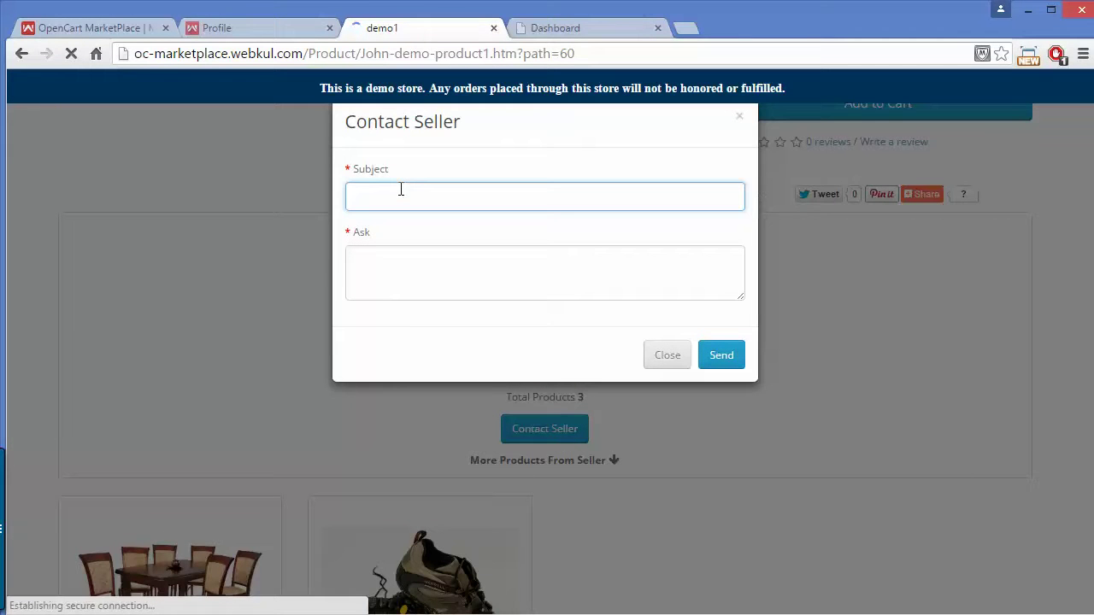
pyautogui.click(390, 265)
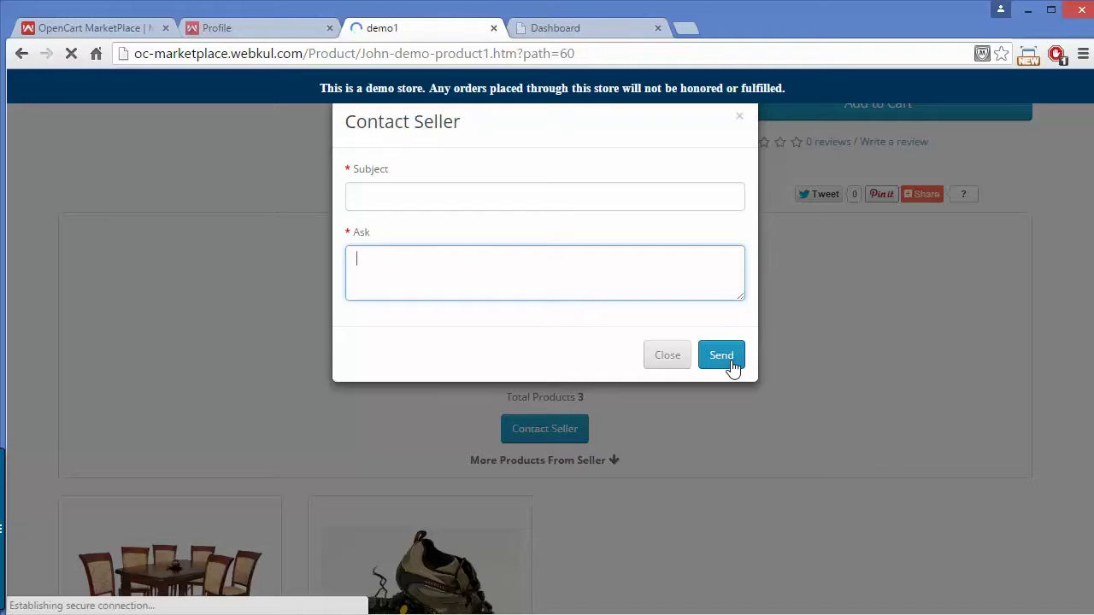
pyautogui.click(666, 355)
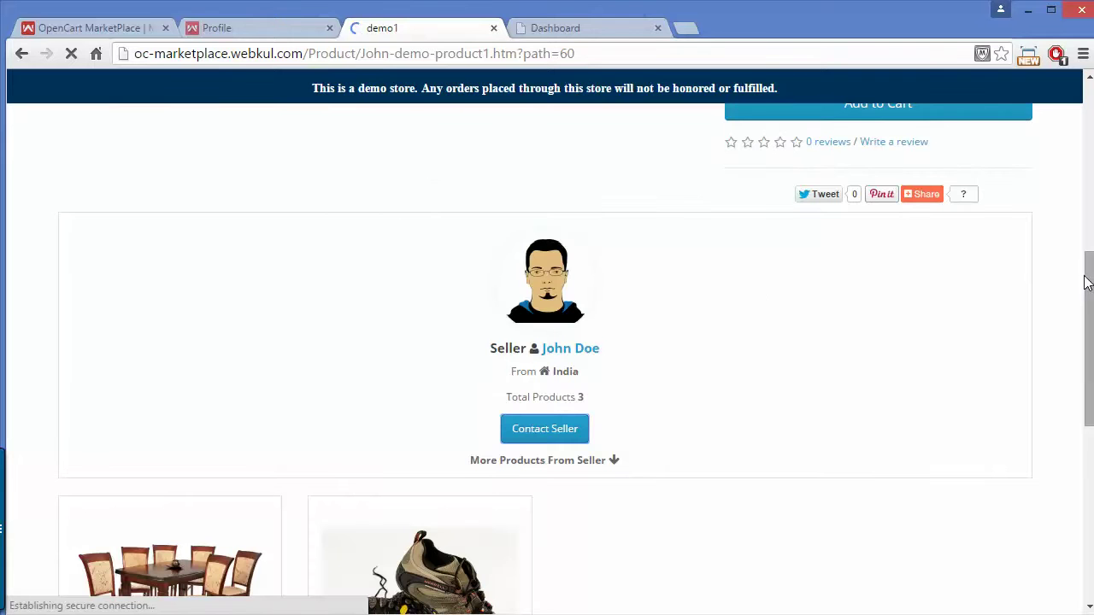
# Step: Look over the seller's other products listed on the demo product1 page
pyautogui.moveTo(1088, 284); pyautogui.dragTo(1088, 391)
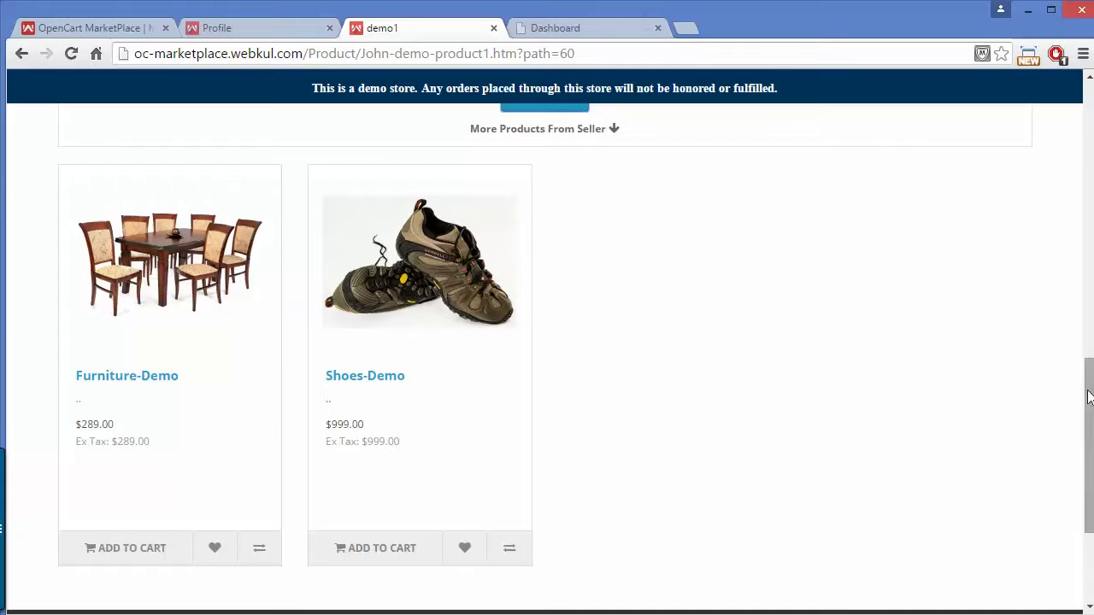
pyautogui.moveTo(1089, 403); pyautogui.dragTo(1065, 136)
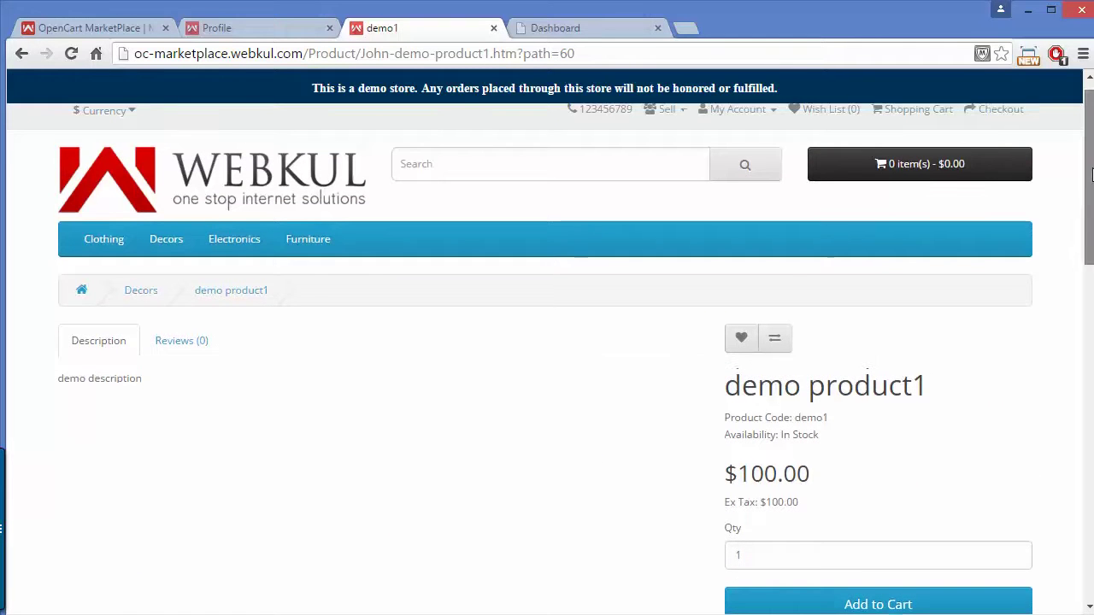
pyautogui.scroll(1, 1090, 183)
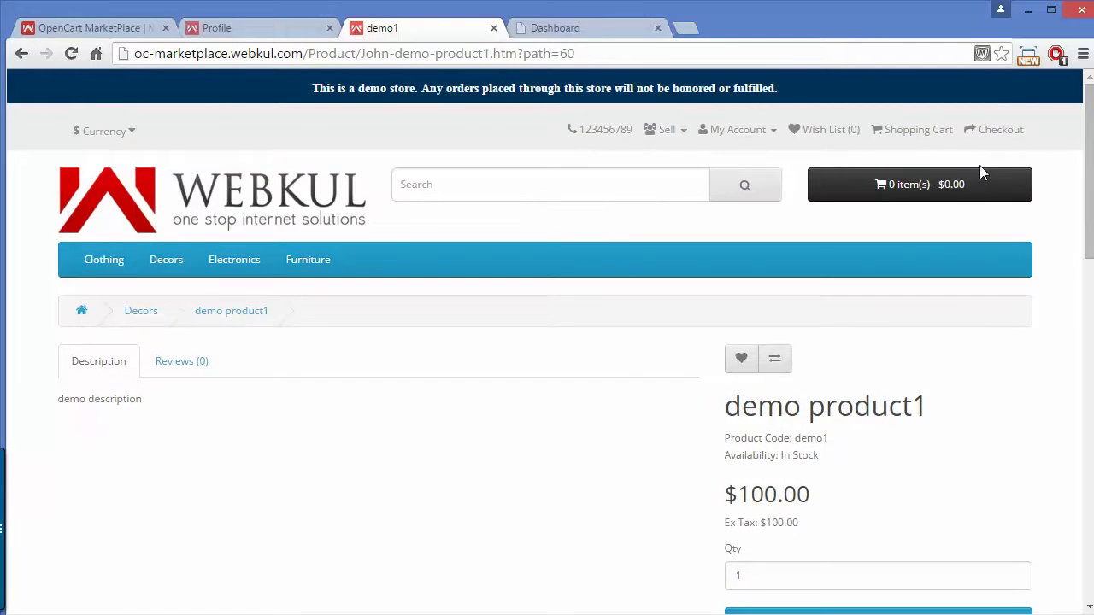
# Step: Go to the account page and view the seller's Downloadable Item List
pyautogui.click(733, 132)
pyautogui.click(724, 171)
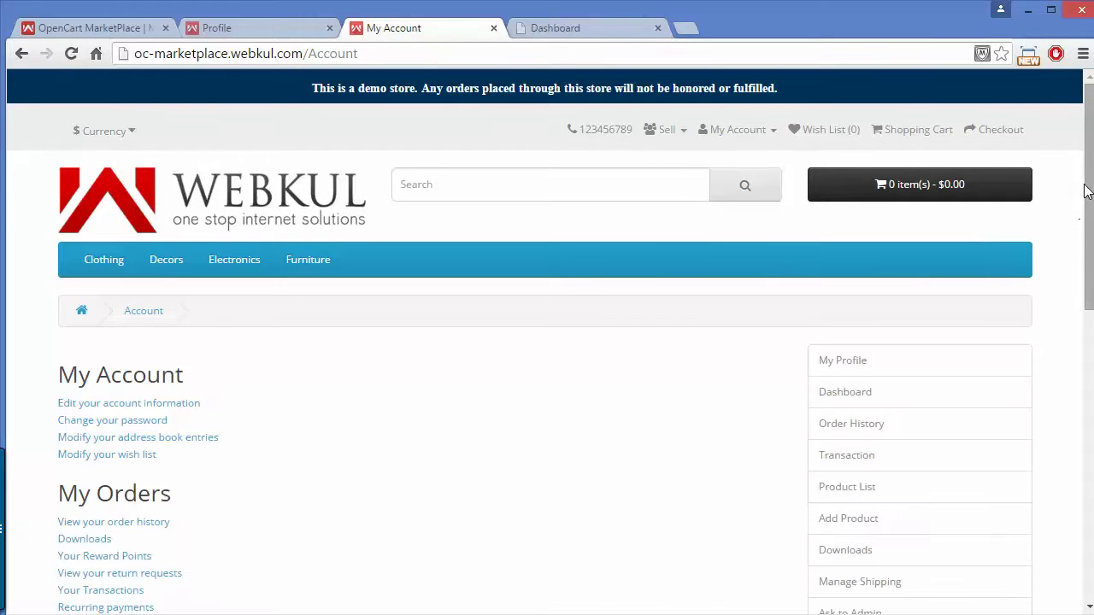
pyautogui.scroll(-2, 1089, 214)
pyautogui.scroll(-1, 1088, 213)
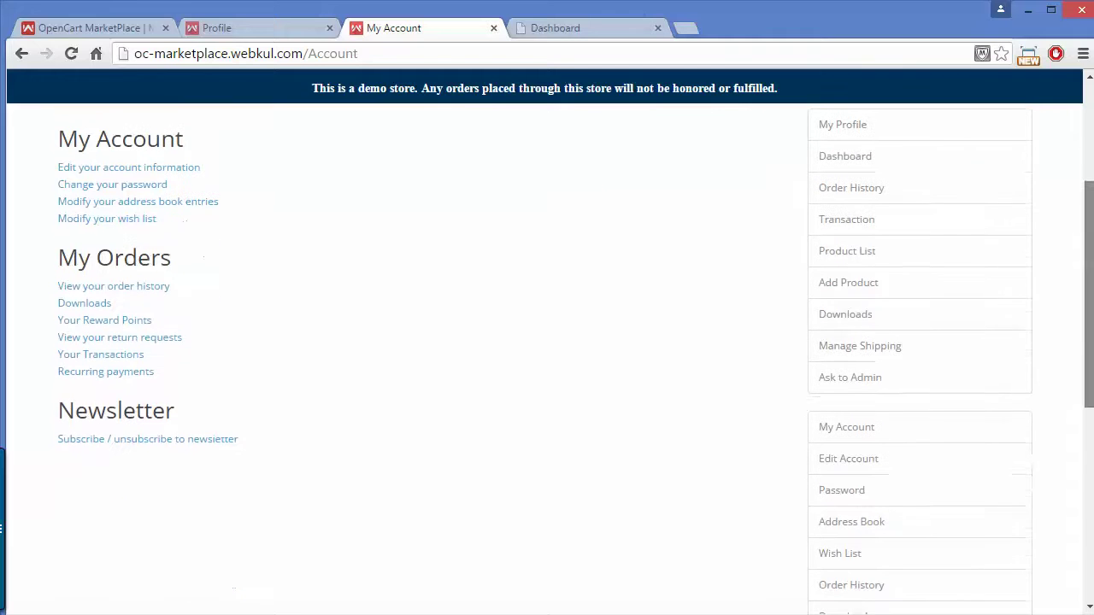
pyautogui.click(837, 318)
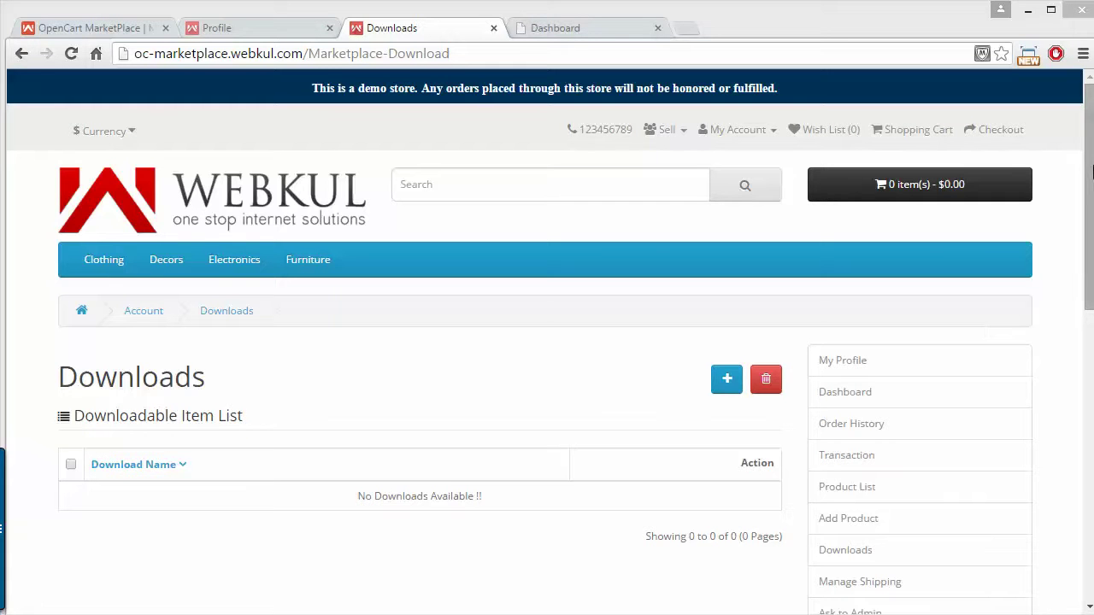
pyautogui.moveTo(1091, 174); pyautogui.dragTo(1091, 234)
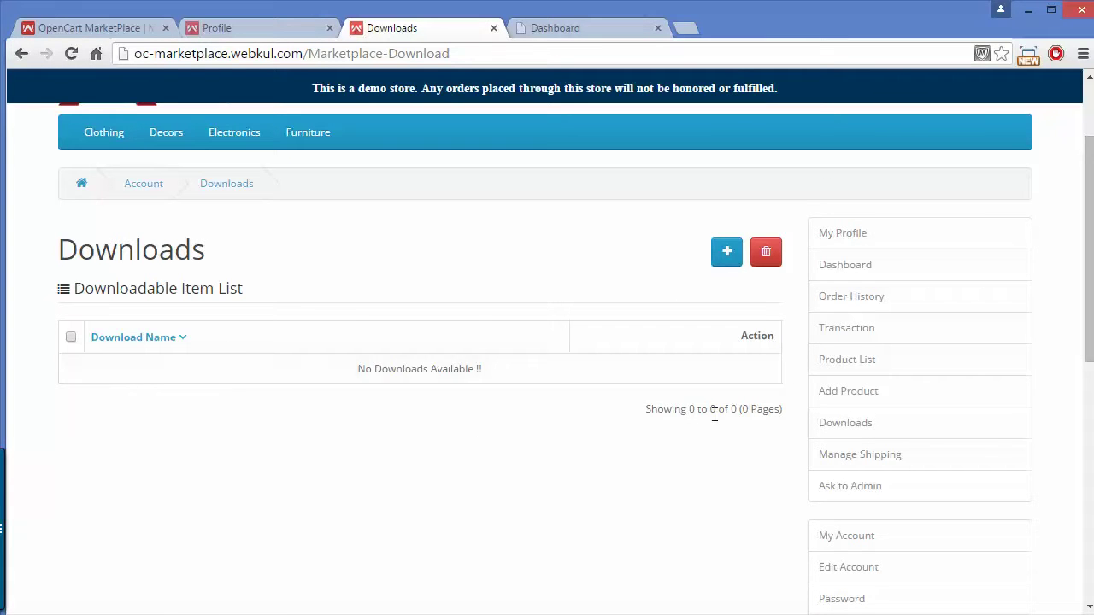
# Step: Open the seller's shipping management page and examine the flat rate, CSV upload, separator, filter and shipping rate entries
pyautogui.click(909, 475)
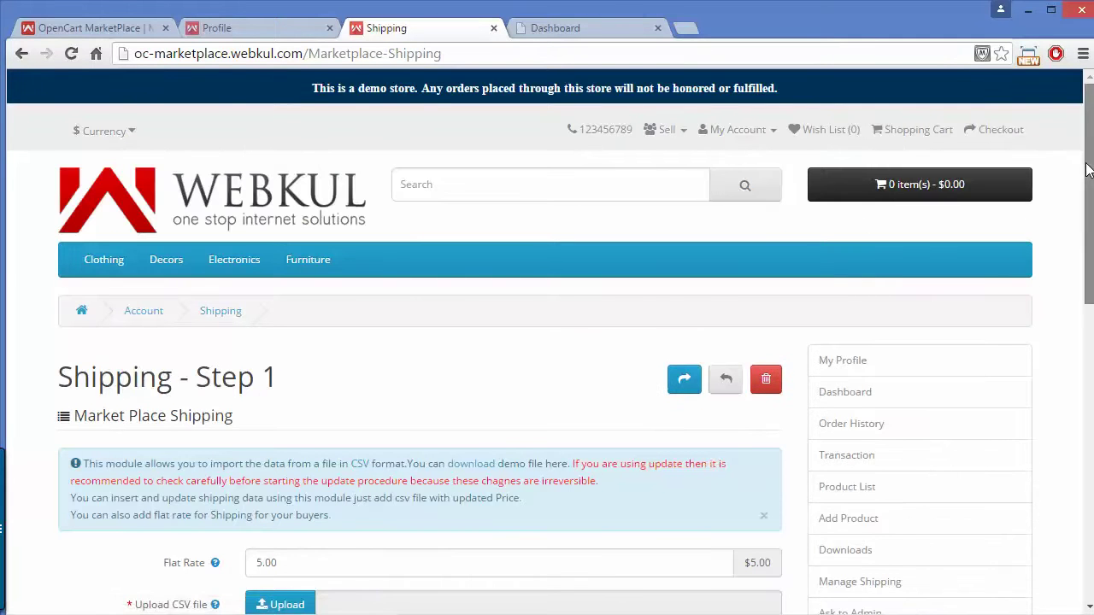
pyautogui.moveTo(1087, 178); pyautogui.dragTo(1089, 328)
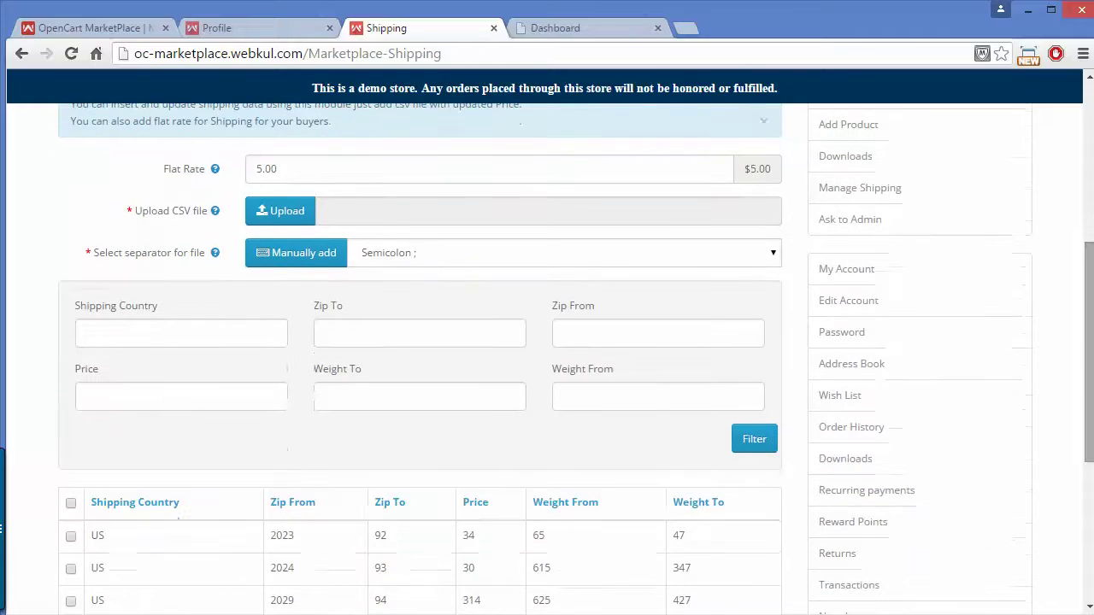
pyautogui.scroll(3, 630, 576)
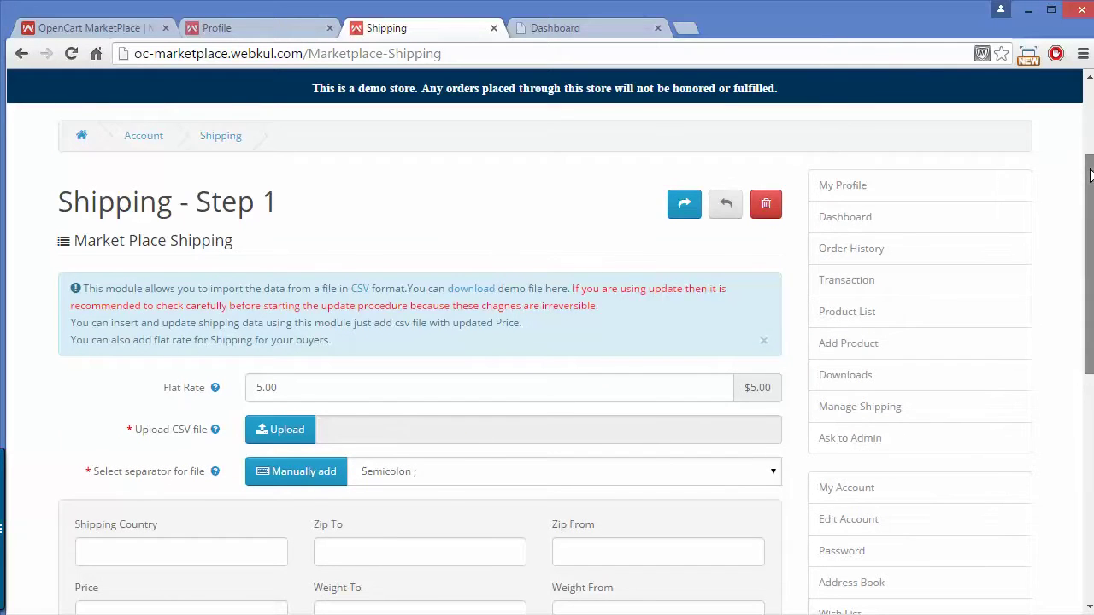
pyautogui.moveTo(1090, 189); pyautogui.dragTo(1091, 258)
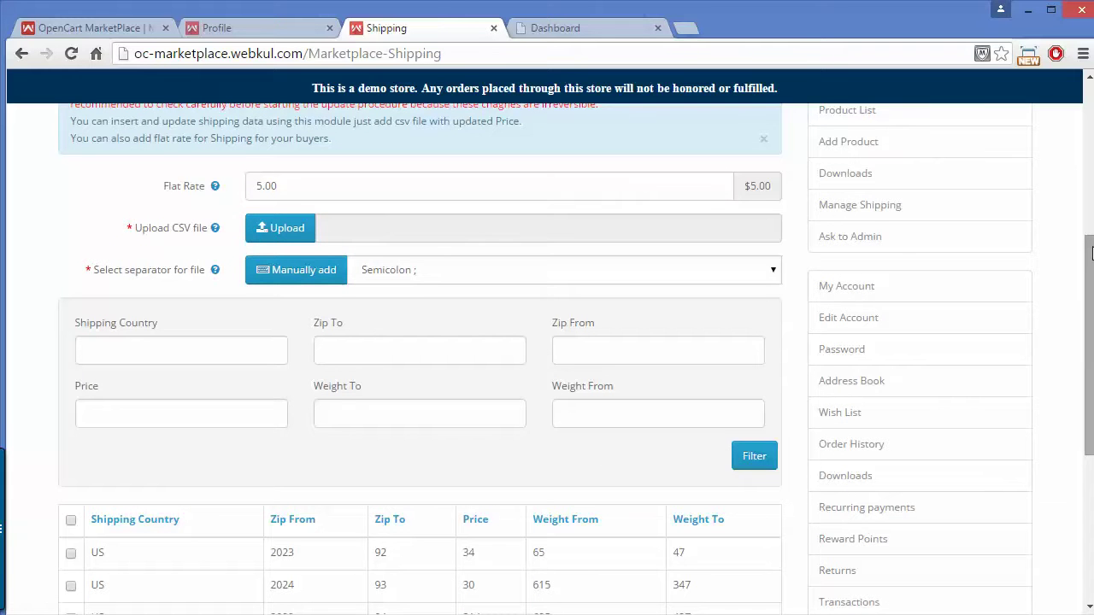
pyautogui.moveTo(1090, 252)
pyautogui.mouseDown()
pyautogui.moveTo(1090, 294)
pyautogui.moveTo(1091, 267)
pyautogui.mouseUp()
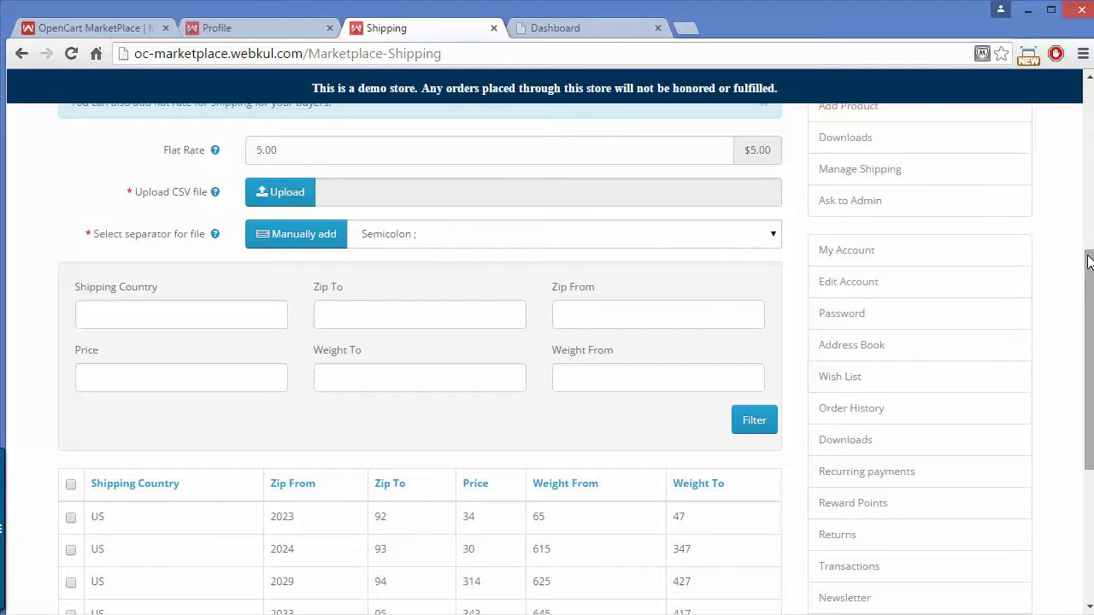
pyautogui.moveTo(1088, 255); pyautogui.dragTo(1089, 348)
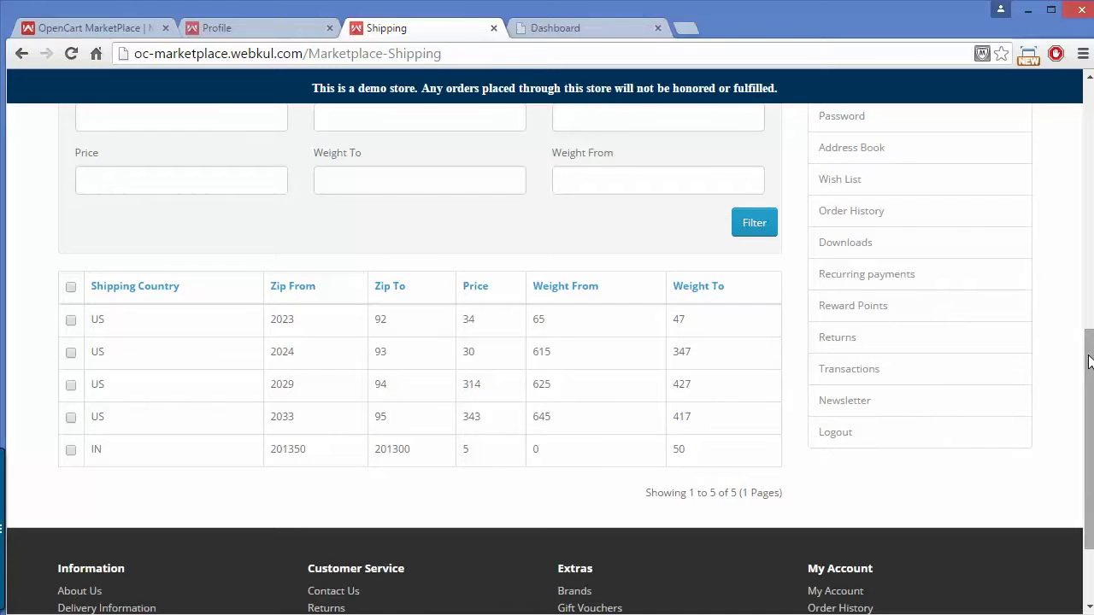
pyautogui.moveTo(1088, 362); pyautogui.dragTo(1078, 220)
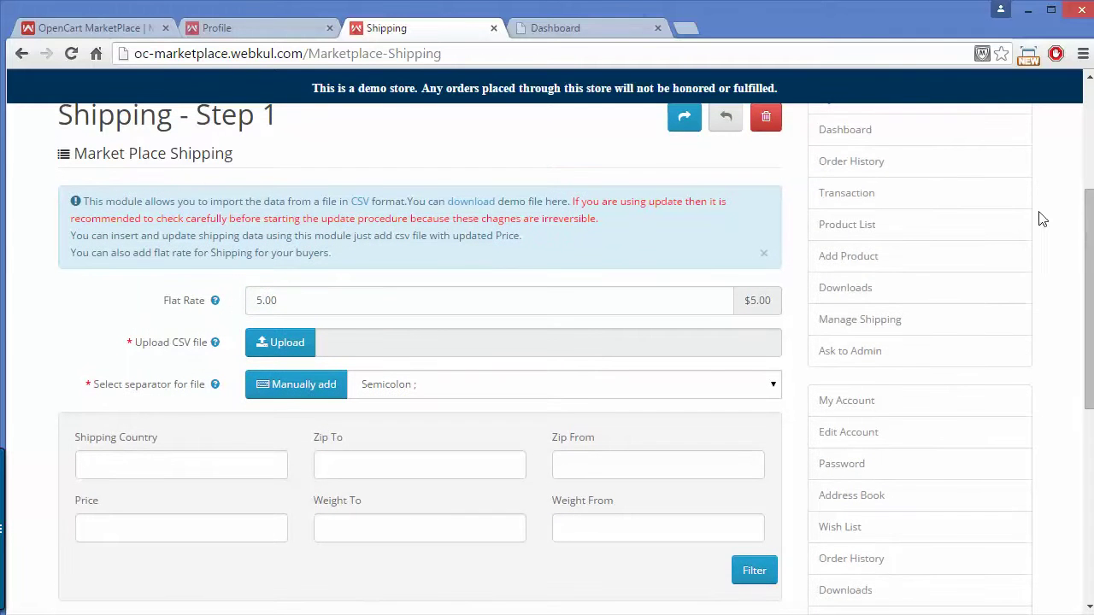
# Step: Send the admin a question with the subject "demo" and the text "demo query"
pyautogui.click(916, 352)
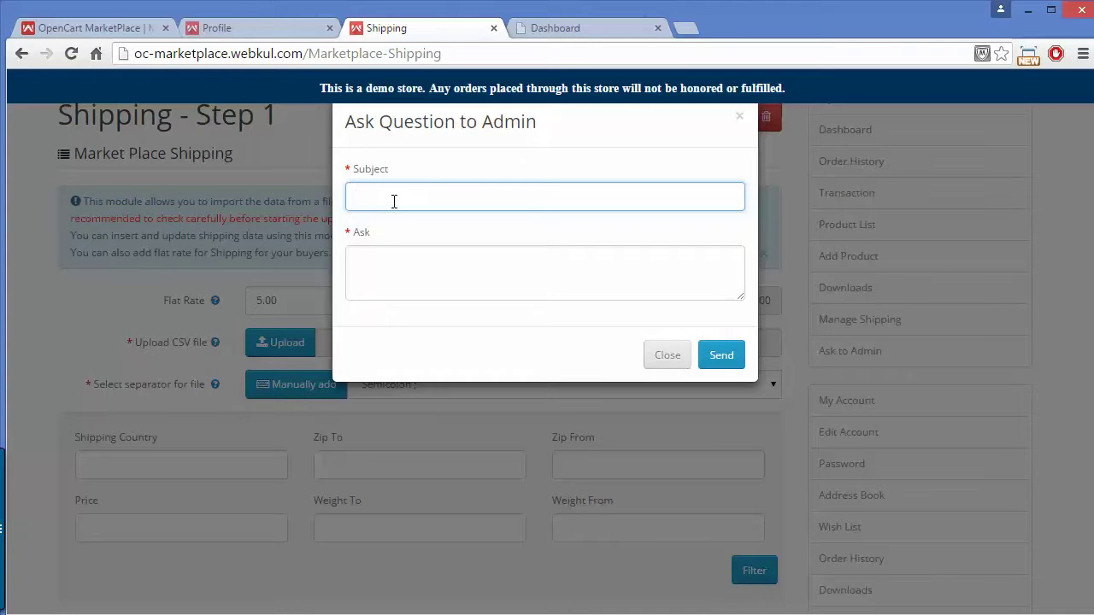
pyautogui.click(394, 271)
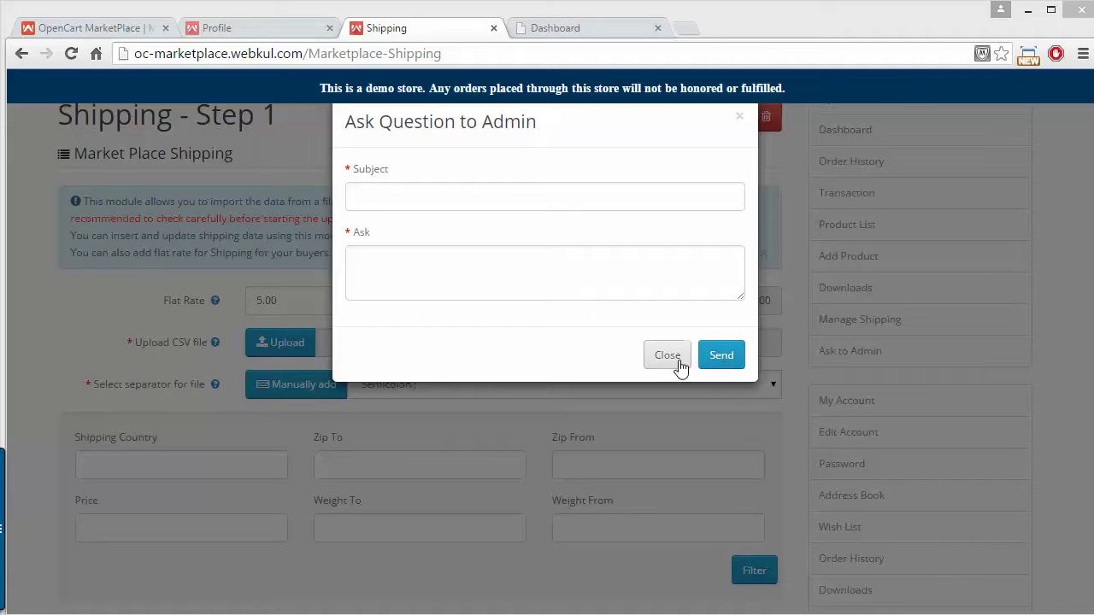
pyautogui.click(393, 190)
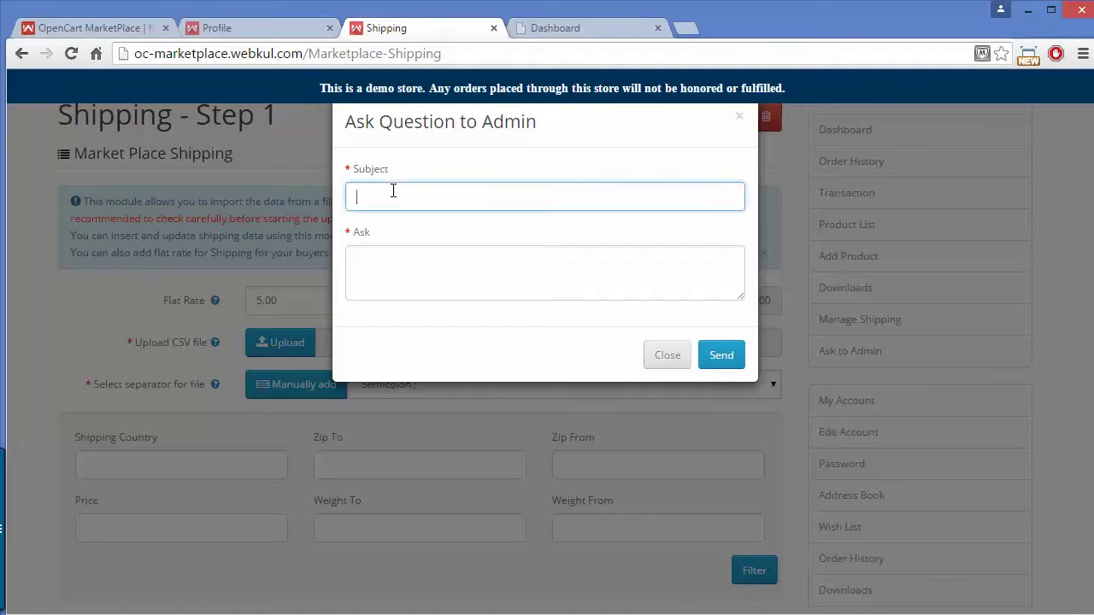
pyautogui.write('demo')
pyautogui.click(387, 262)
pyautogui.write('de')
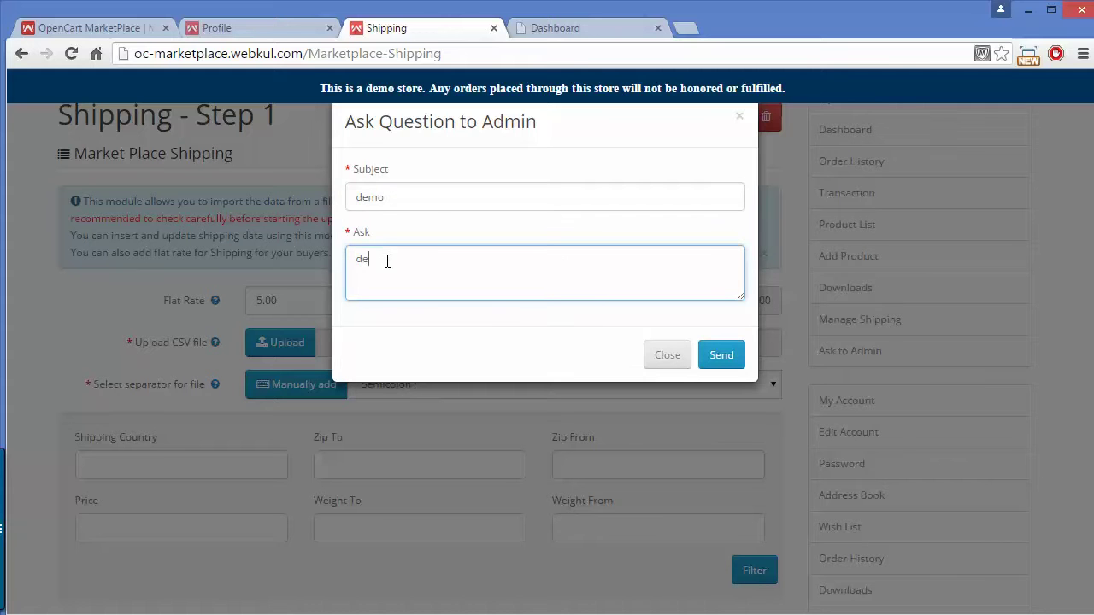
pyautogui.write('mo query')
pyautogui.click(715, 362)
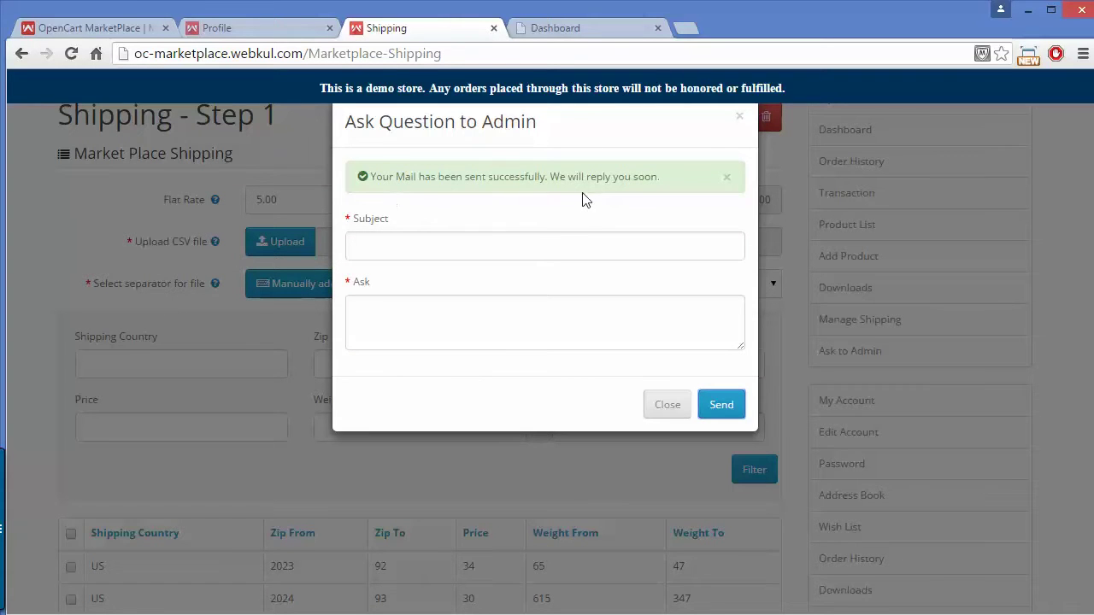
# Step: Close the Ask Question to Admin dialog and go to the My Account overview page
pyautogui.click(739, 116)
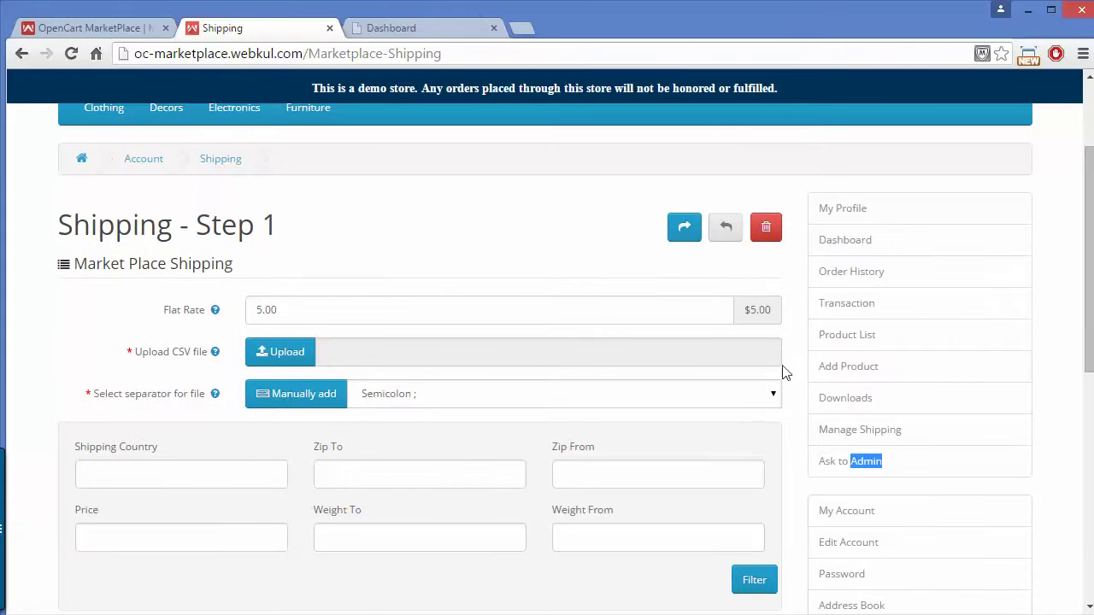
pyautogui.moveTo(1089, 182); pyautogui.dragTo(1090, 320)
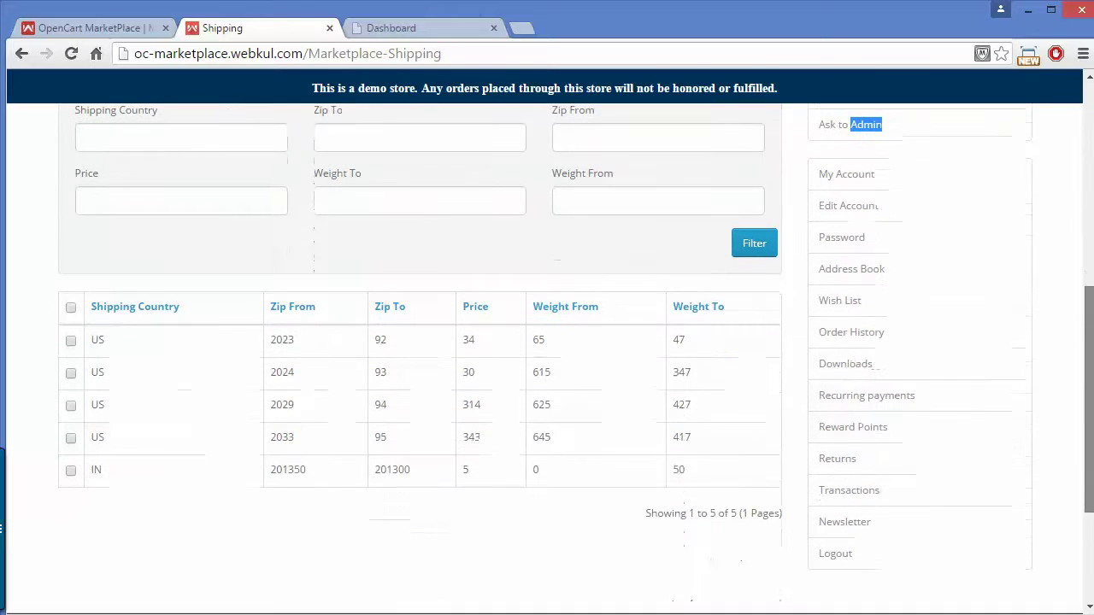
pyautogui.click(949, 177)
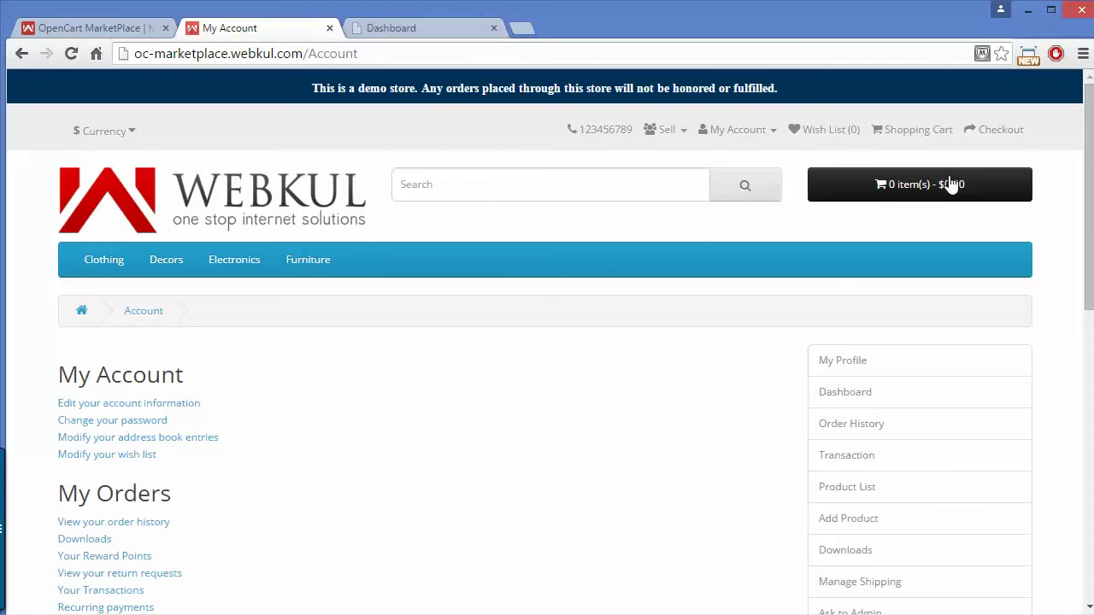
# Step: View the Edit Account information page, followed by the Change Password page
pyautogui.scroll(-3, 1090, 137)
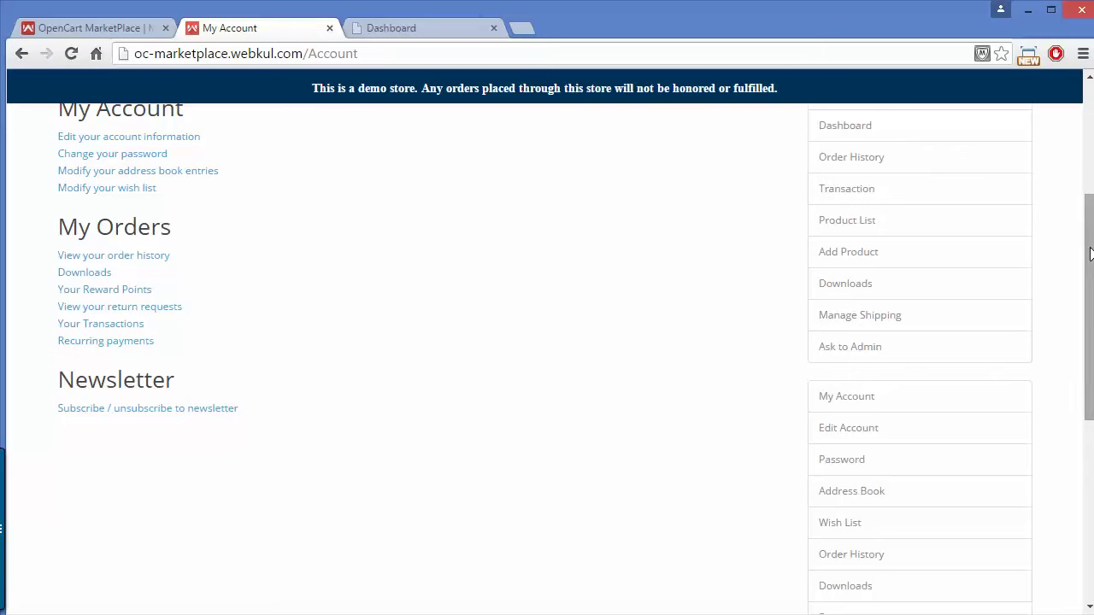
pyautogui.moveTo(1090, 254); pyautogui.dragTo(1090, 313)
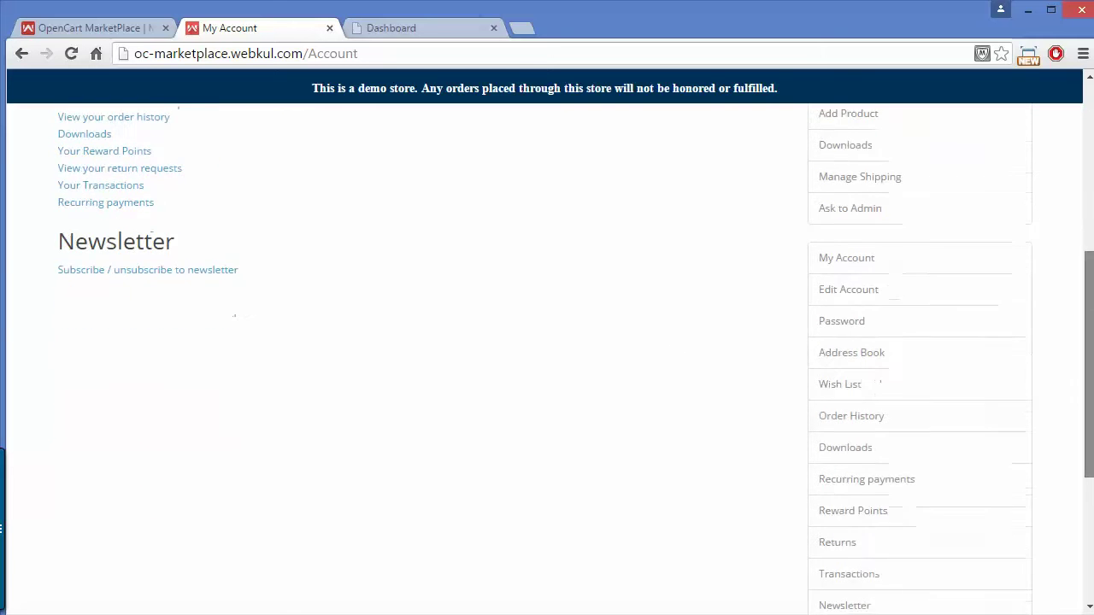
pyautogui.click(854, 288)
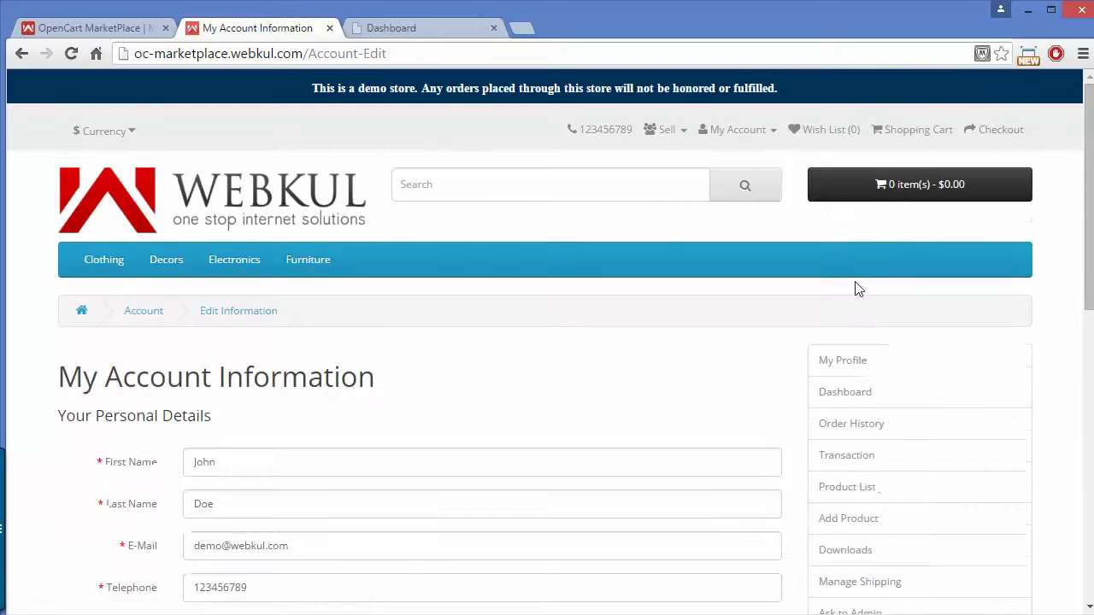
pyautogui.moveTo(1091, 143); pyautogui.dragTo(1091, 316)
pyautogui.click(904, 321)
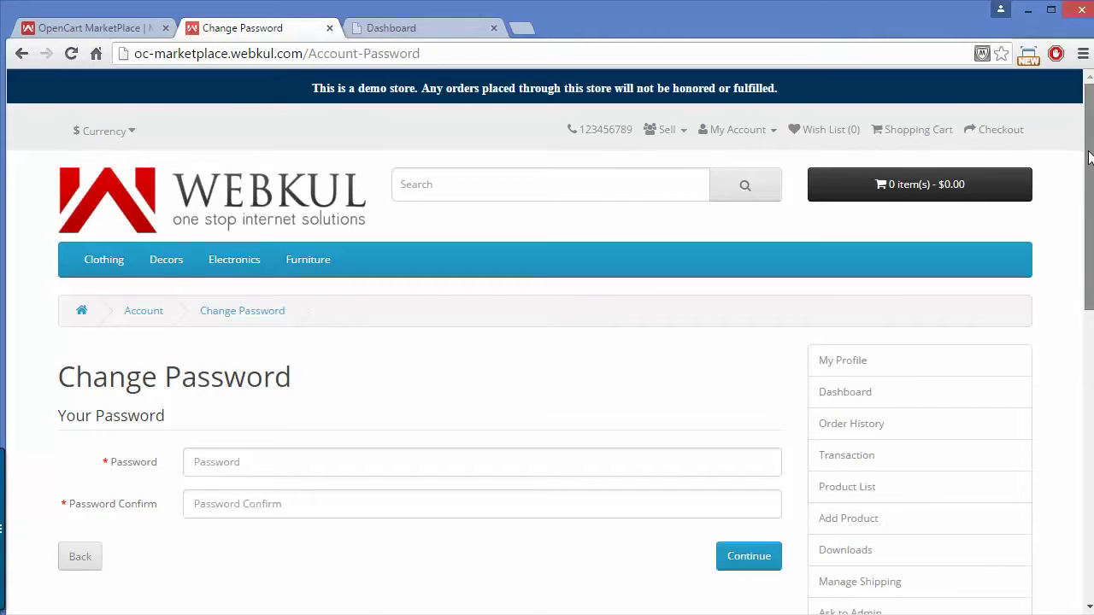
# Step: Open the account's Address Book and look over its entries and the edit, delete and new address options
pyautogui.scroll(-4, 547, 342)
pyautogui.scroll(-2, 966, 351)
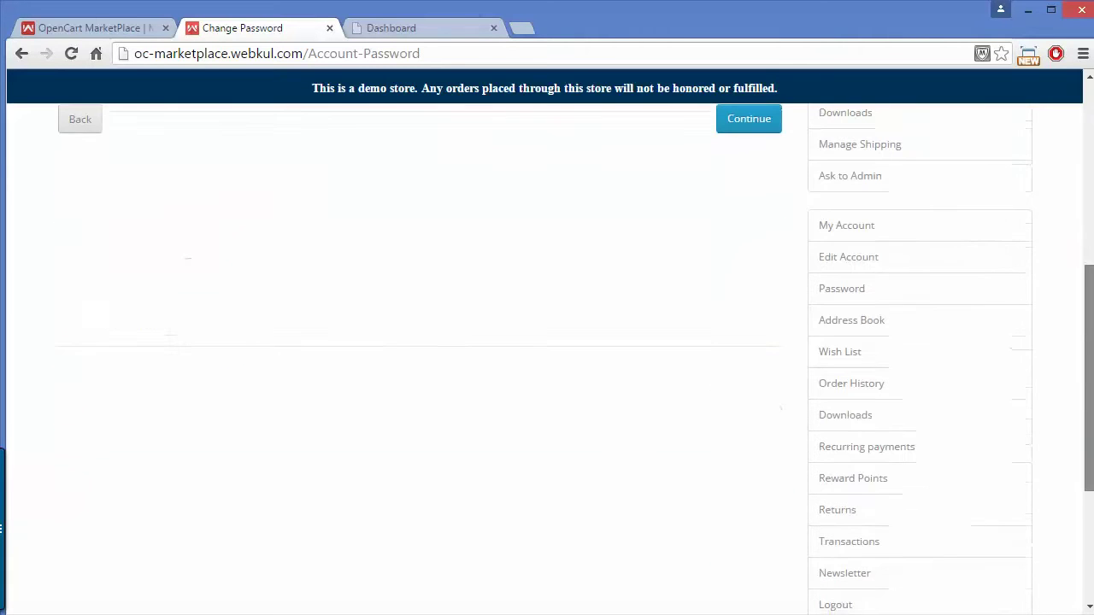
pyautogui.click(949, 342)
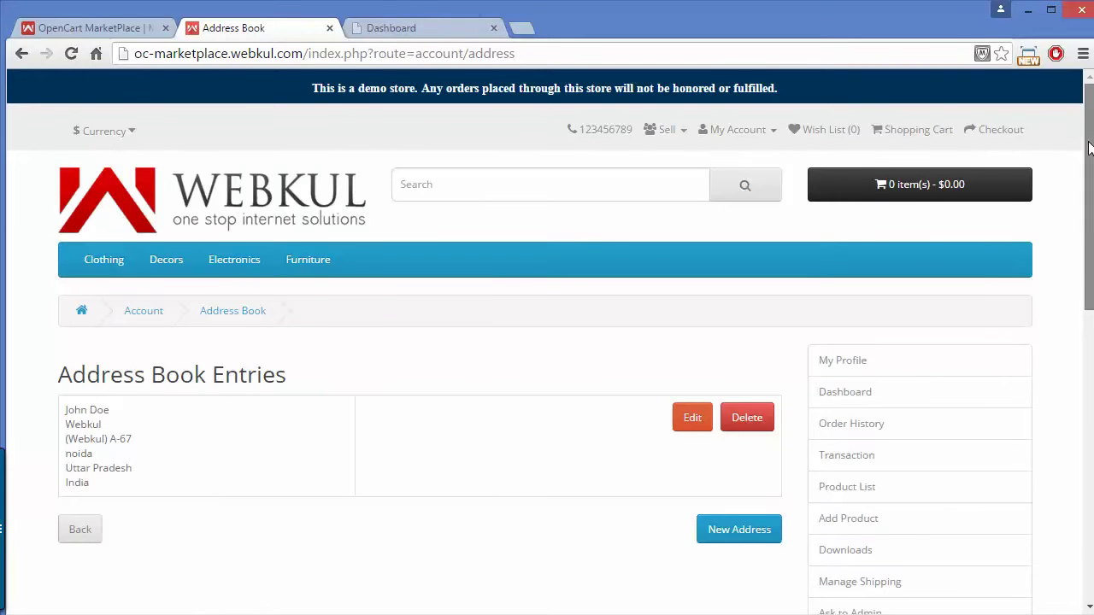
pyautogui.scroll(-1, 1083, 142)
pyautogui.scroll(-2, 646, 245)
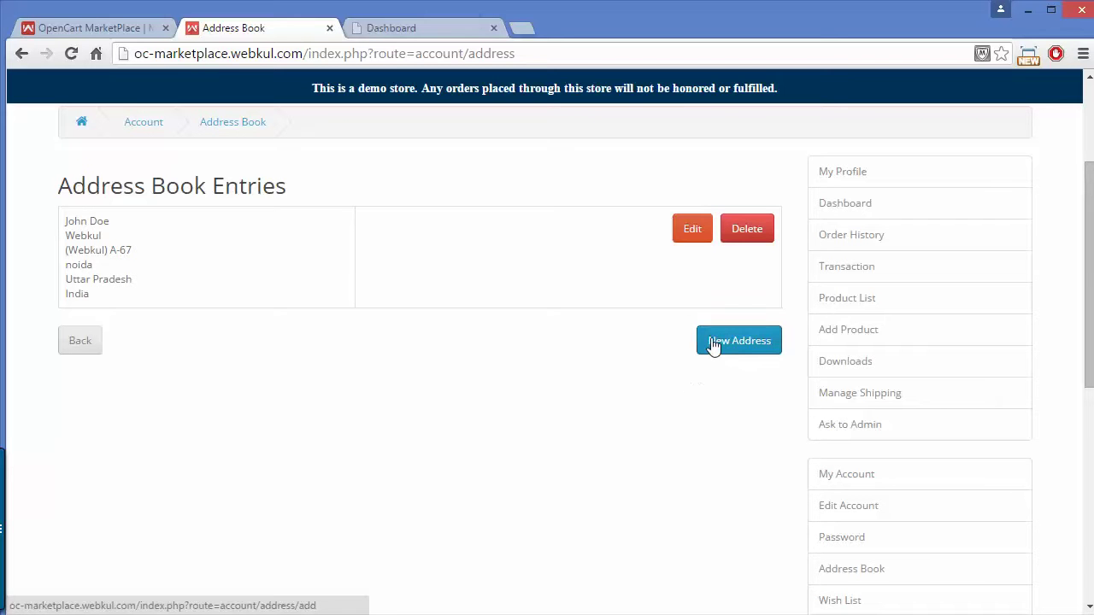
# Step: Open the account's Wish List page
pyautogui.moveTo(1087, 282); pyautogui.dragTo(1088, 493)
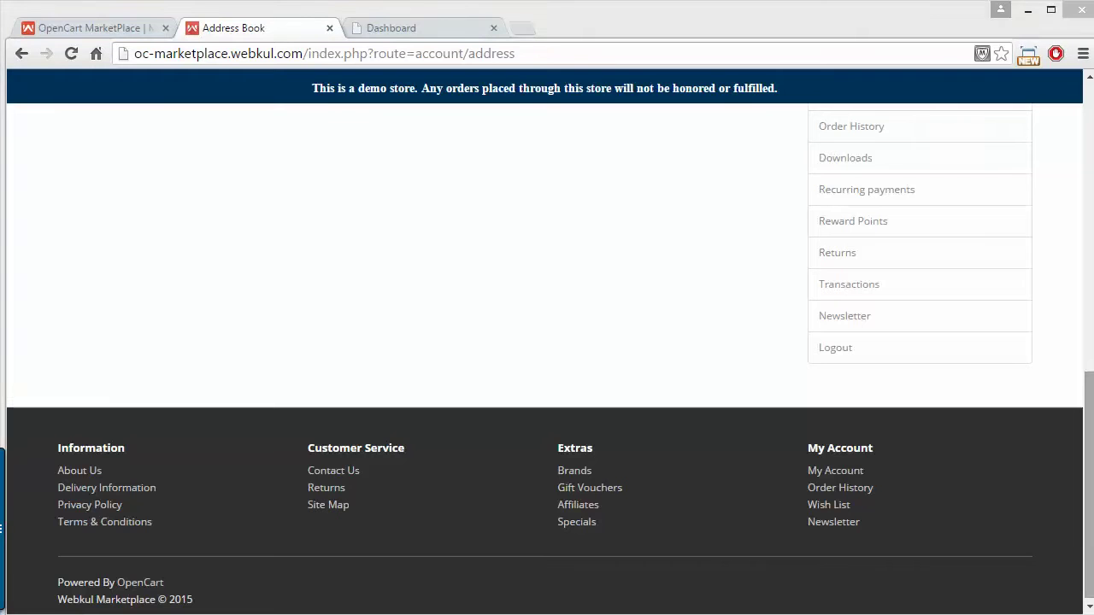
pyautogui.scroll(3, 1086, 393)
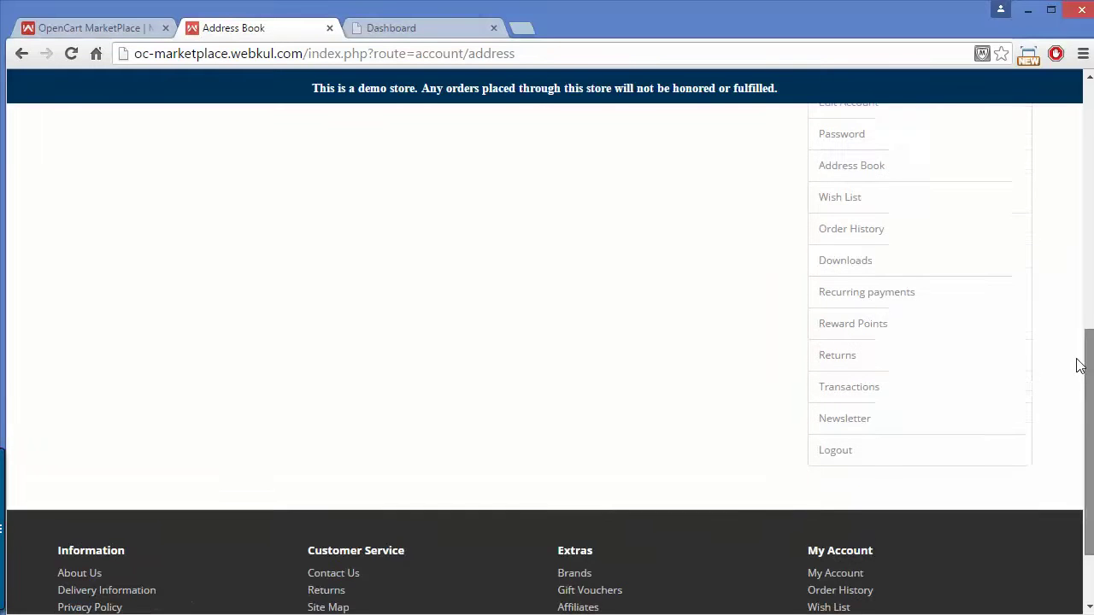
pyautogui.moveTo(1077, 352); pyautogui.dragTo(1071, 334)
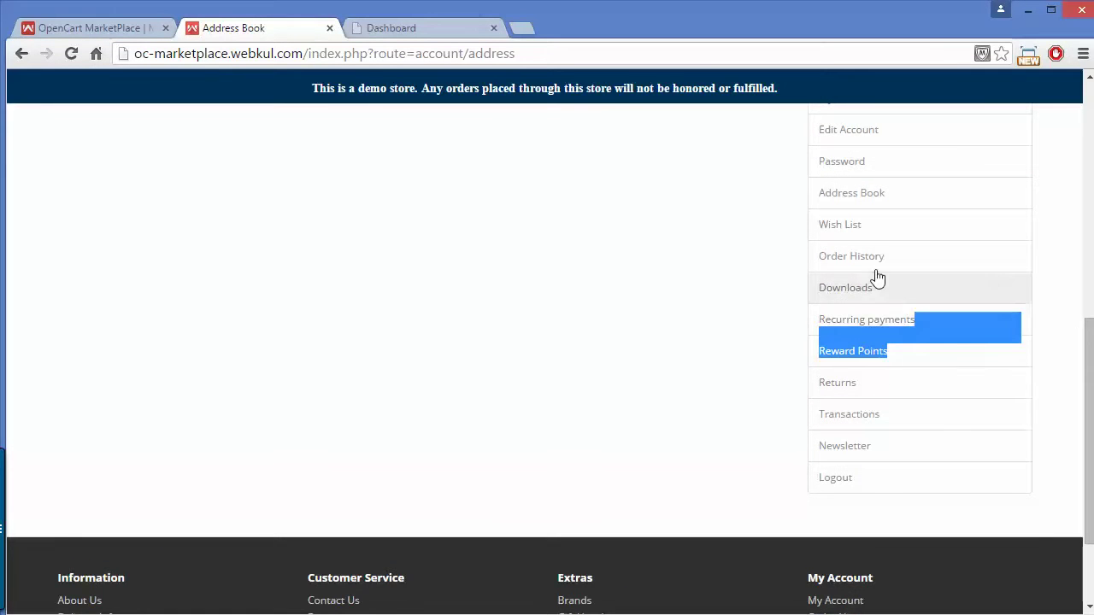
pyautogui.click(876, 214)
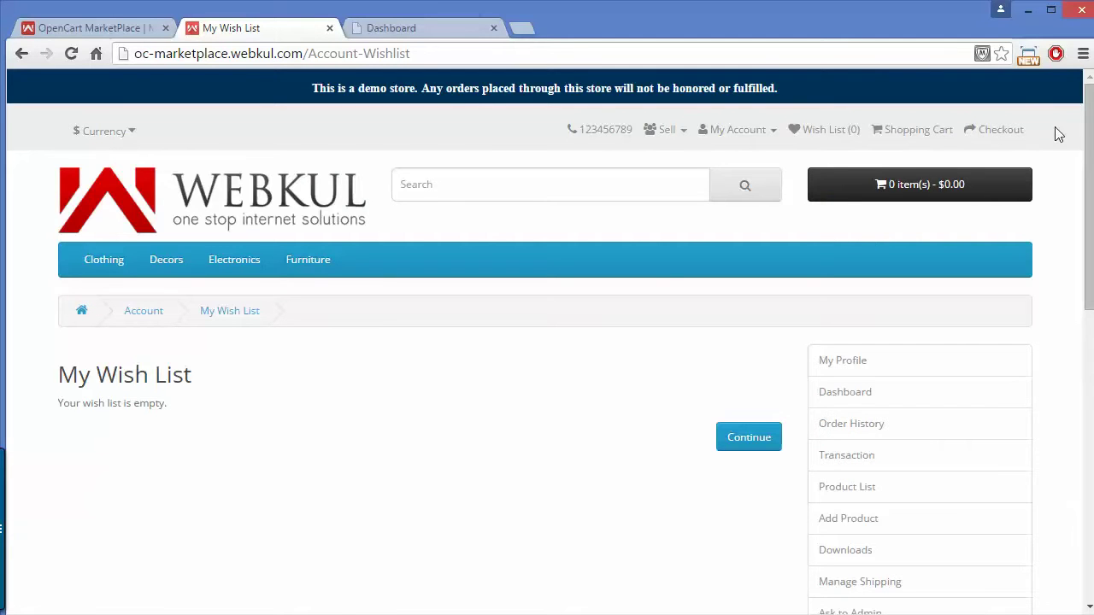
# Step: View the customer account's Order History, followed by its Account Downloads page
pyautogui.scroll(-3, 854, 371)
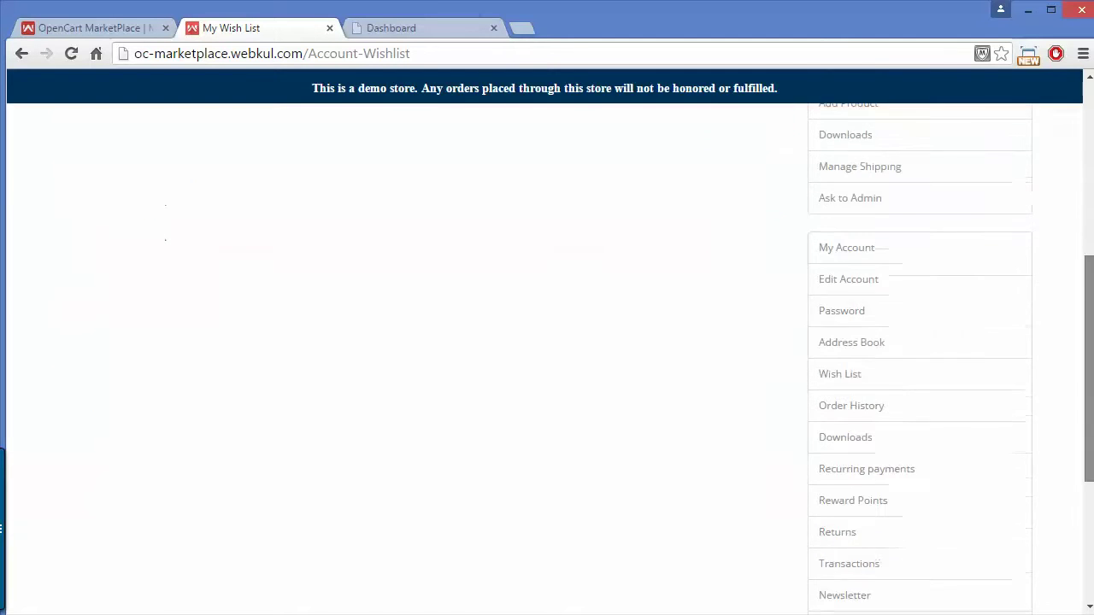
pyautogui.scroll(-1, 855, 372)
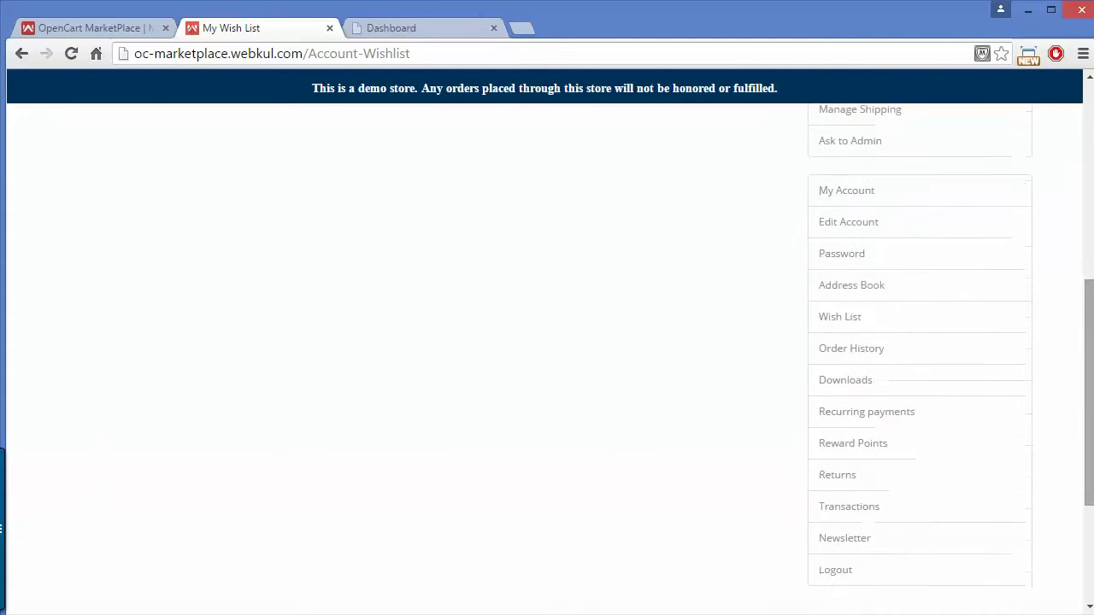
pyautogui.click(857, 359)
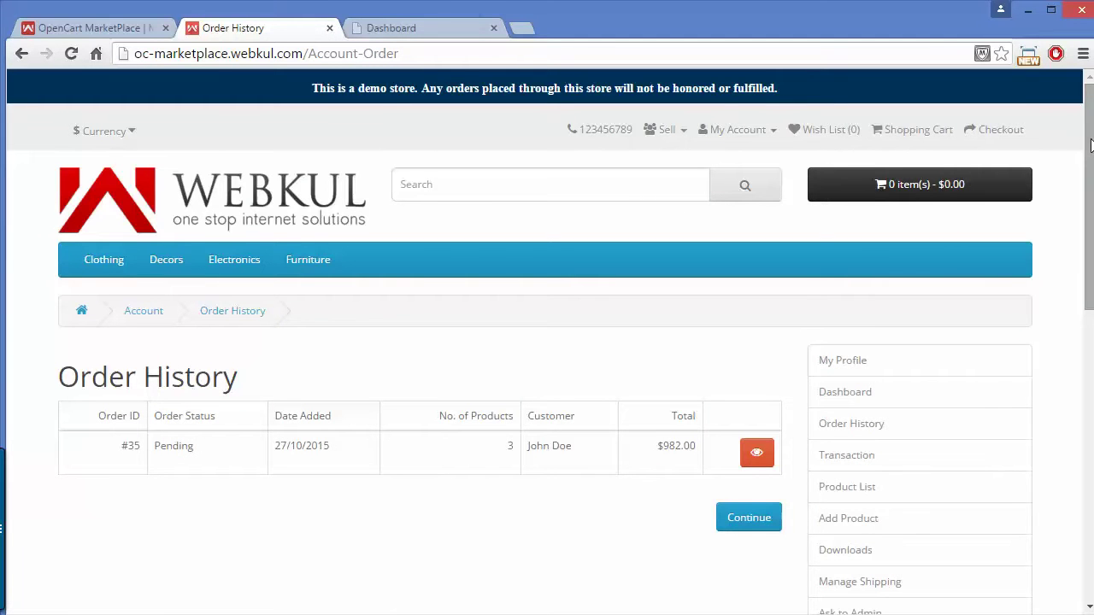
pyautogui.moveTo(1091, 145); pyautogui.dragTo(1091, 341)
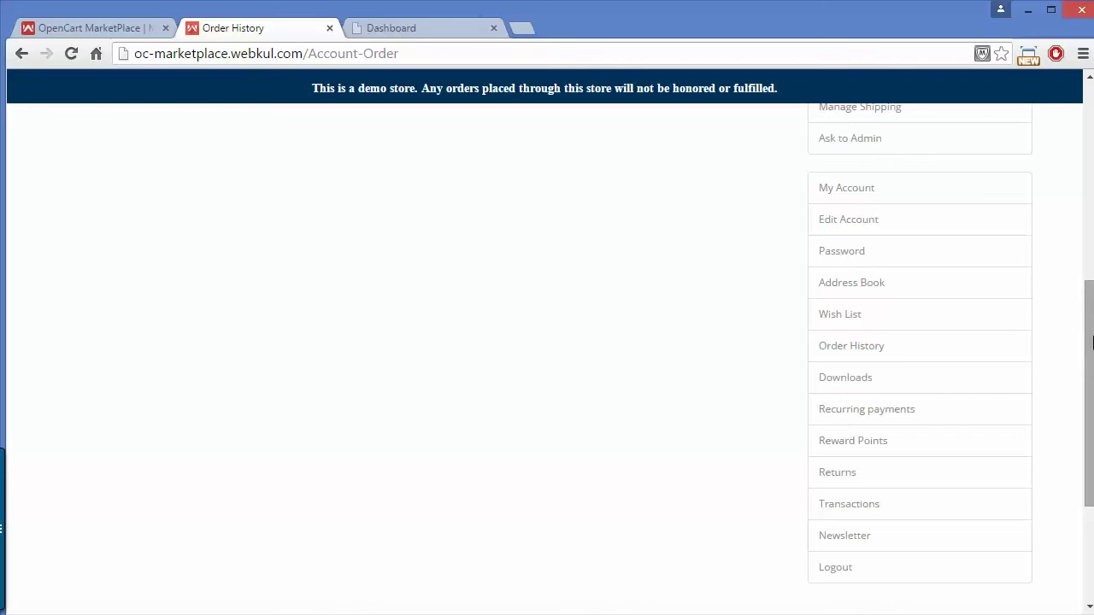
pyautogui.click(895, 380)
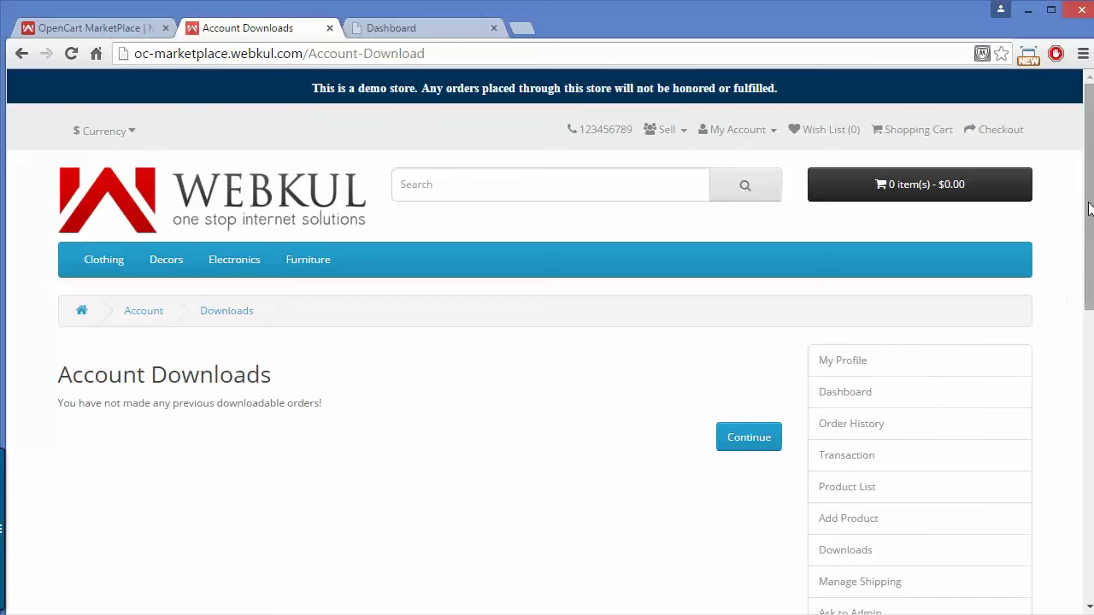
# Step: View the account's Recurring Payments page, followed by its Reward Points page
pyautogui.scroll(-5, 1089, 210)
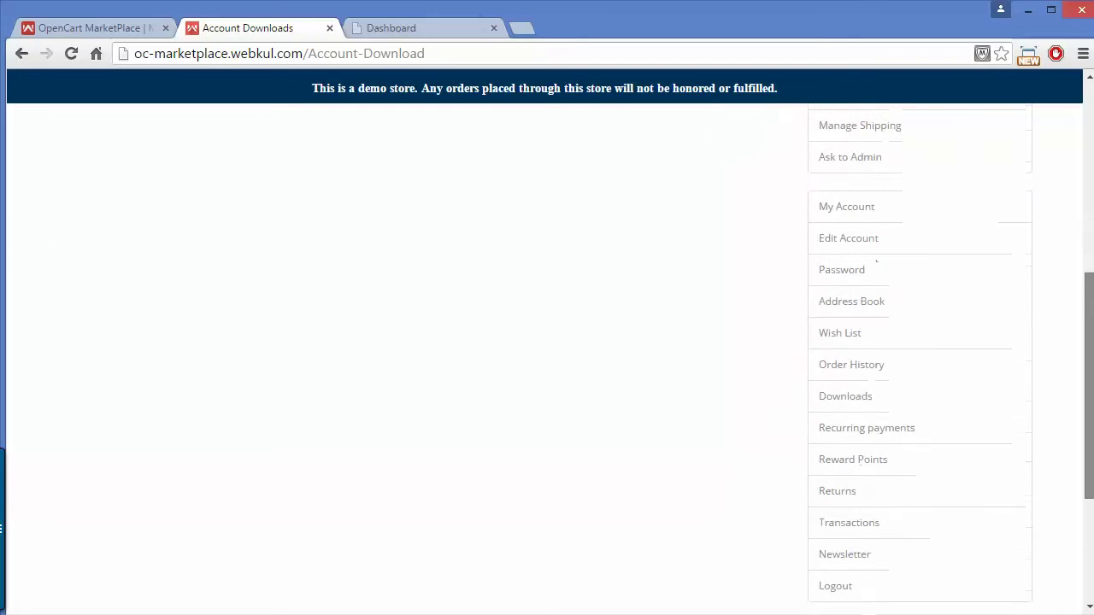
pyautogui.scroll(-1, 1085, 342)
pyautogui.click(898, 375)
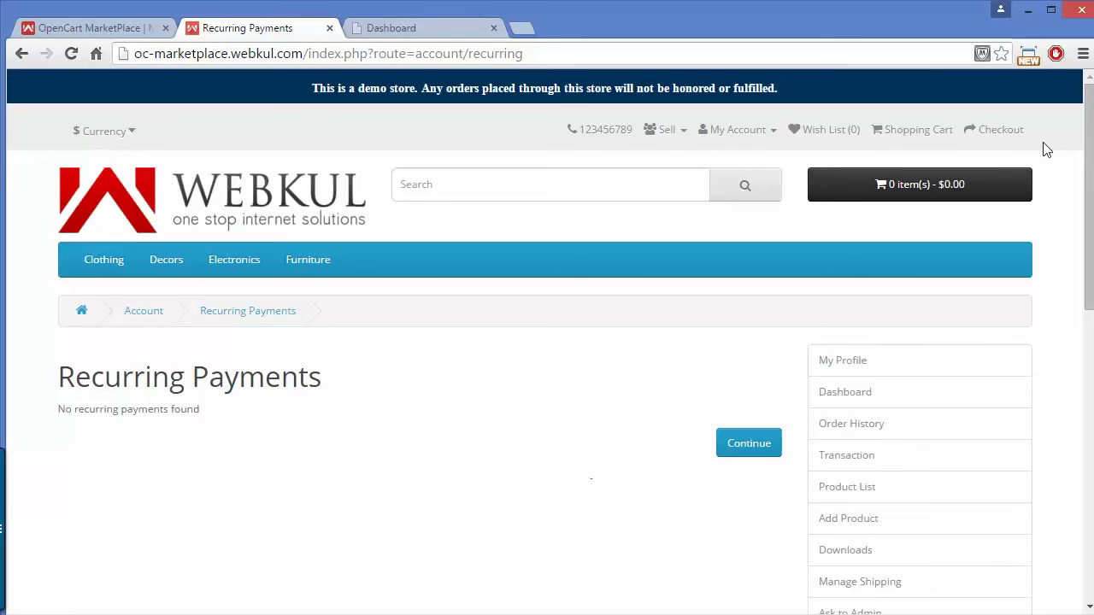
pyautogui.moveTo(1092, 152); pyautogui.dragTo(1087, 392)
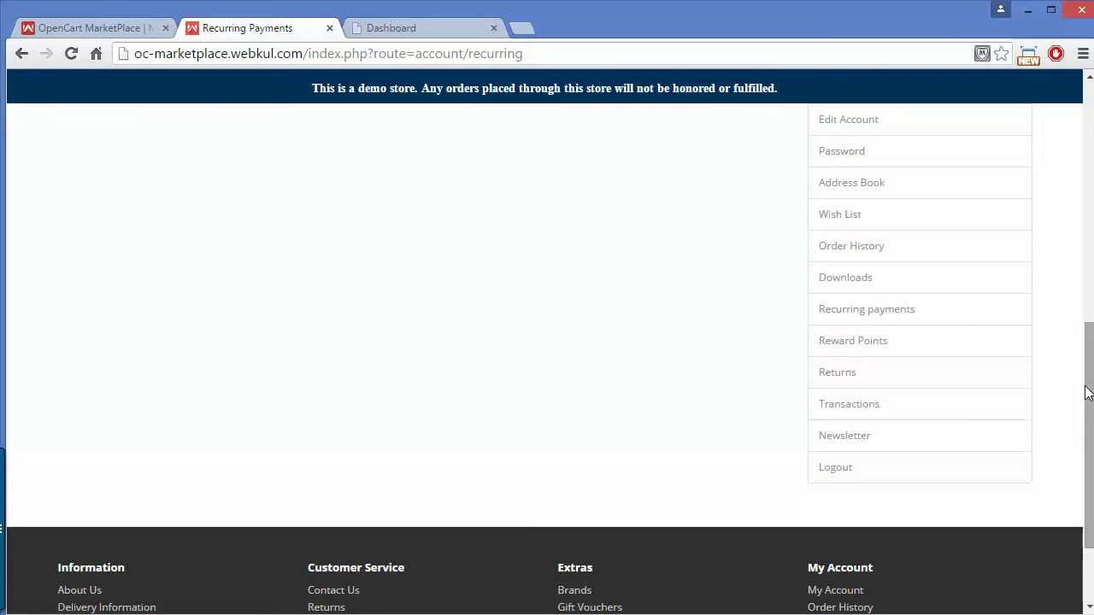
pyautogui.click(942, 360)
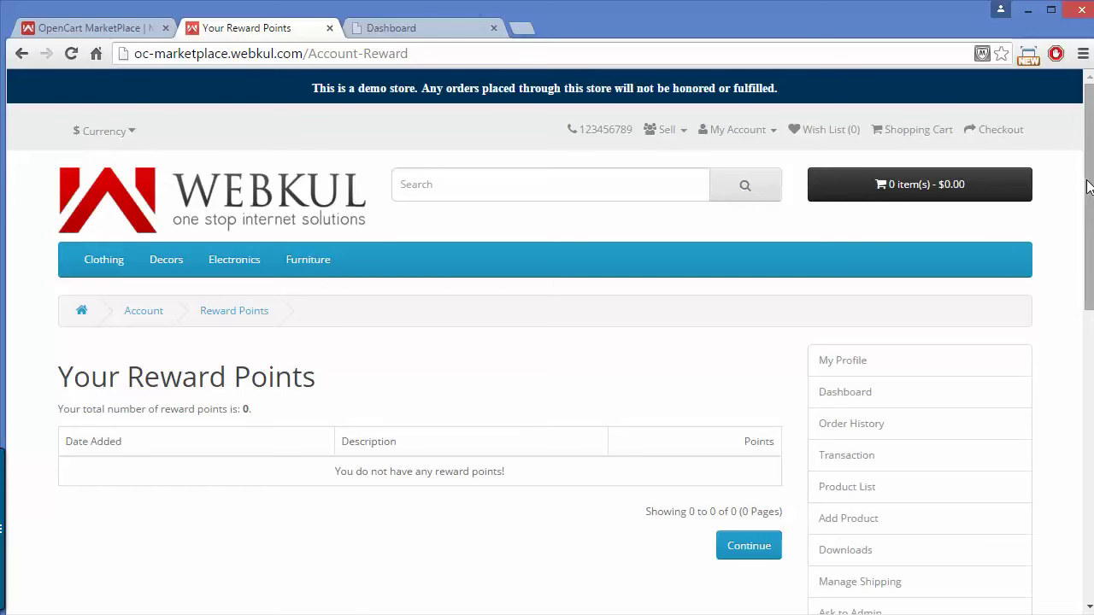
# Step: View the account's Product Returns page, followed by the Your Transactions page
pyautogui.moveTo(1088, 188); pyautogui.dragTo(1090, 400)
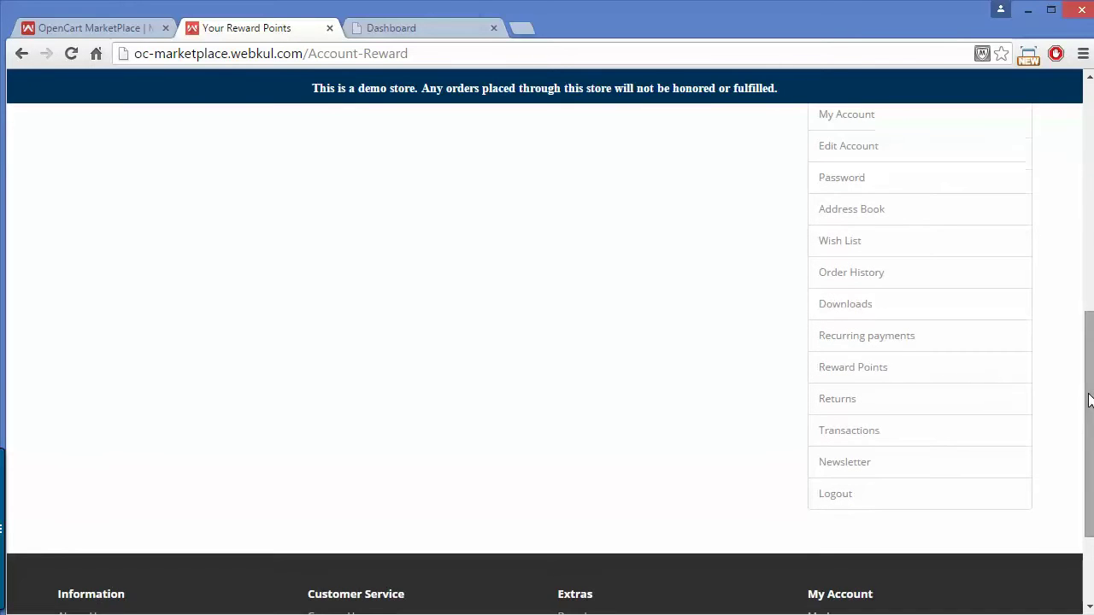
pyautogui.click(884, 400)
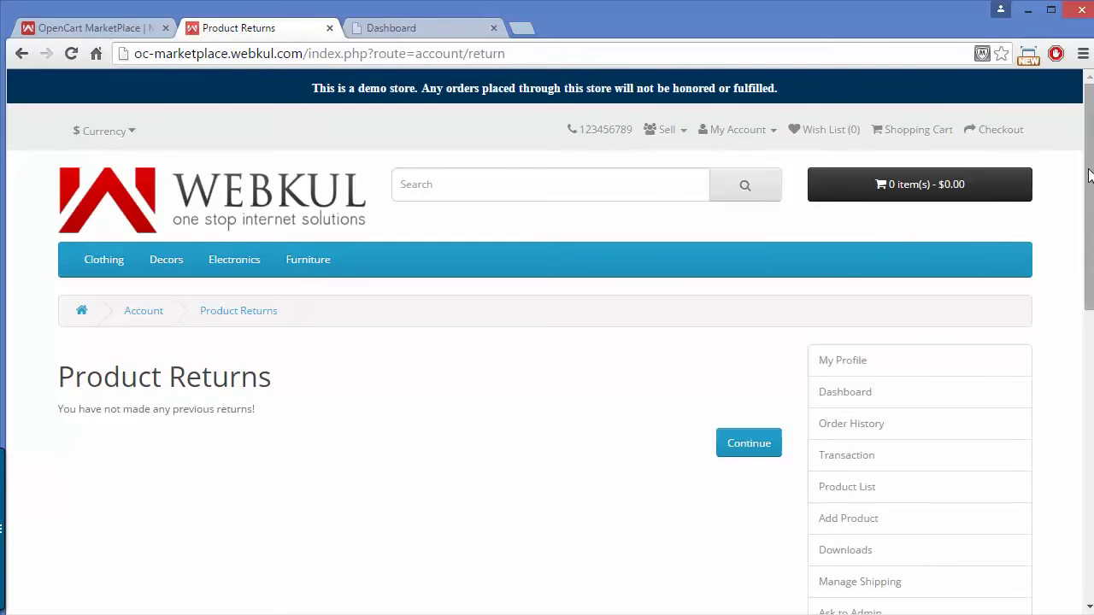
pyautogui.moveTo(1088, 175); pyautogui.dragTo(1089, 396)
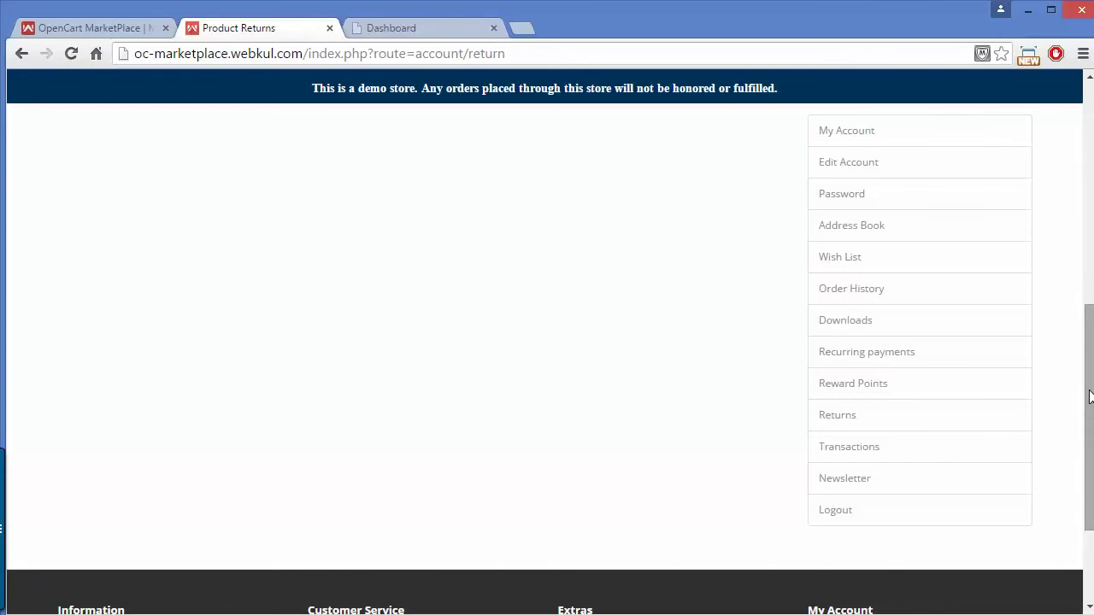
pyautogui.click(874, 456)
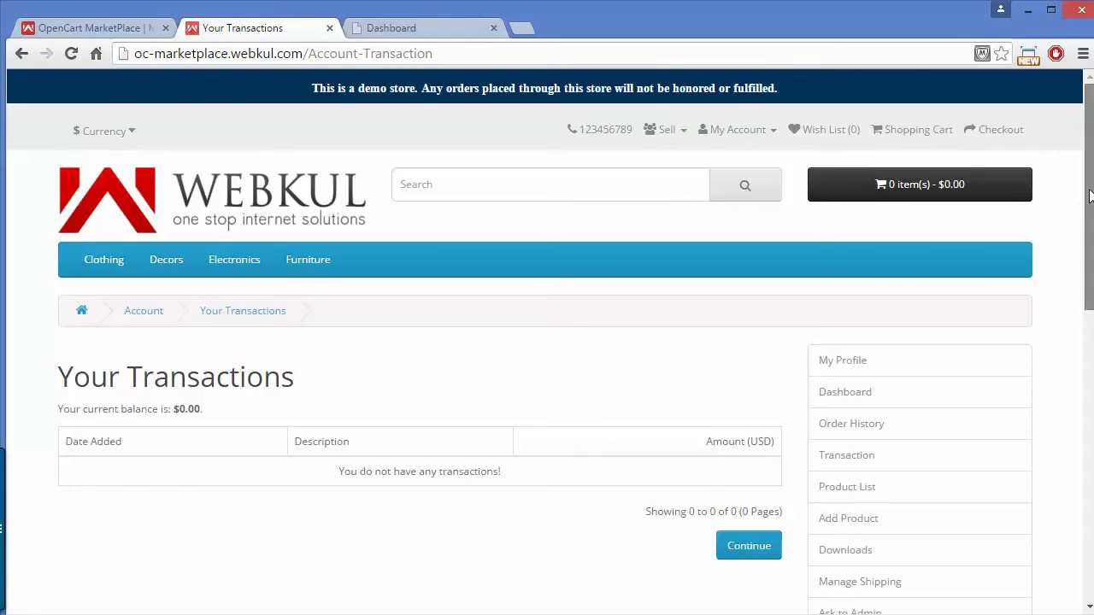
# Step: Log out of the seller's account
pyautogui.moveTo(1090, 196); pyautogui.dragTo(1091, 426)
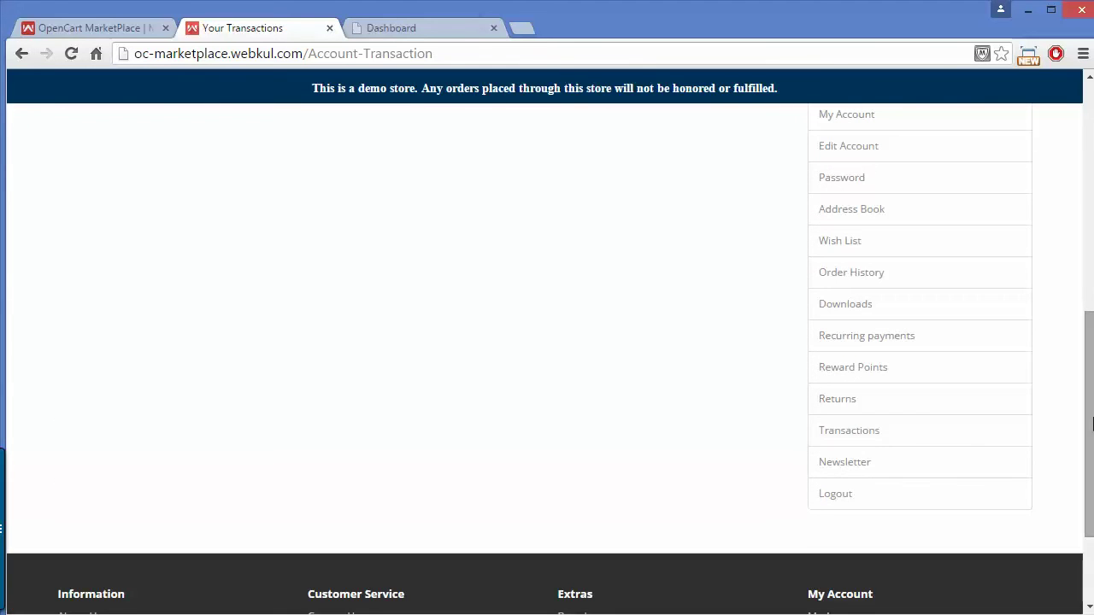
pyautogui.click(880, 508)
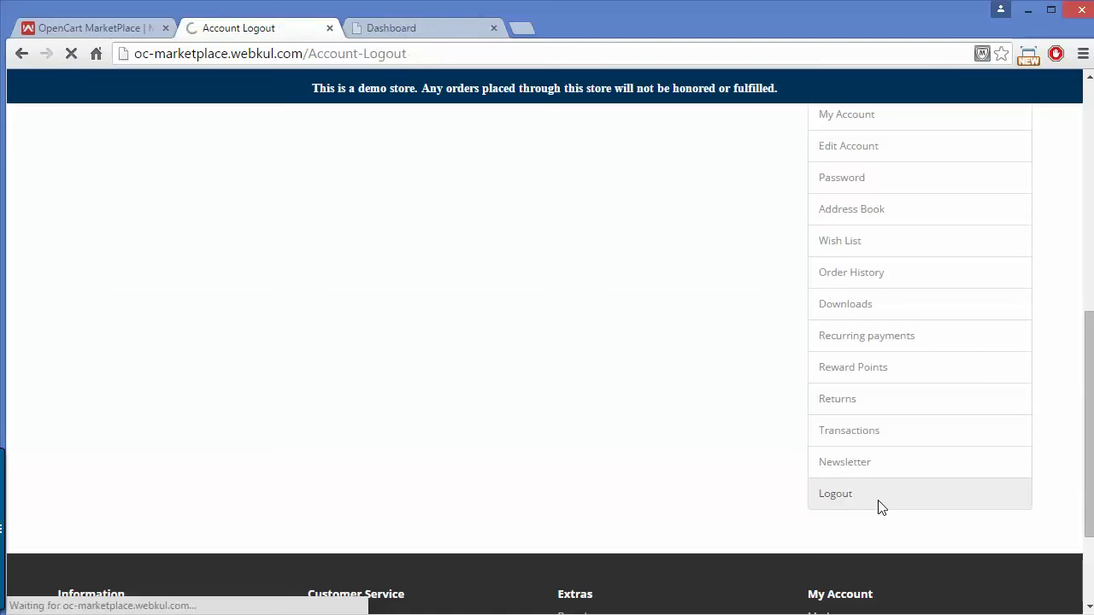